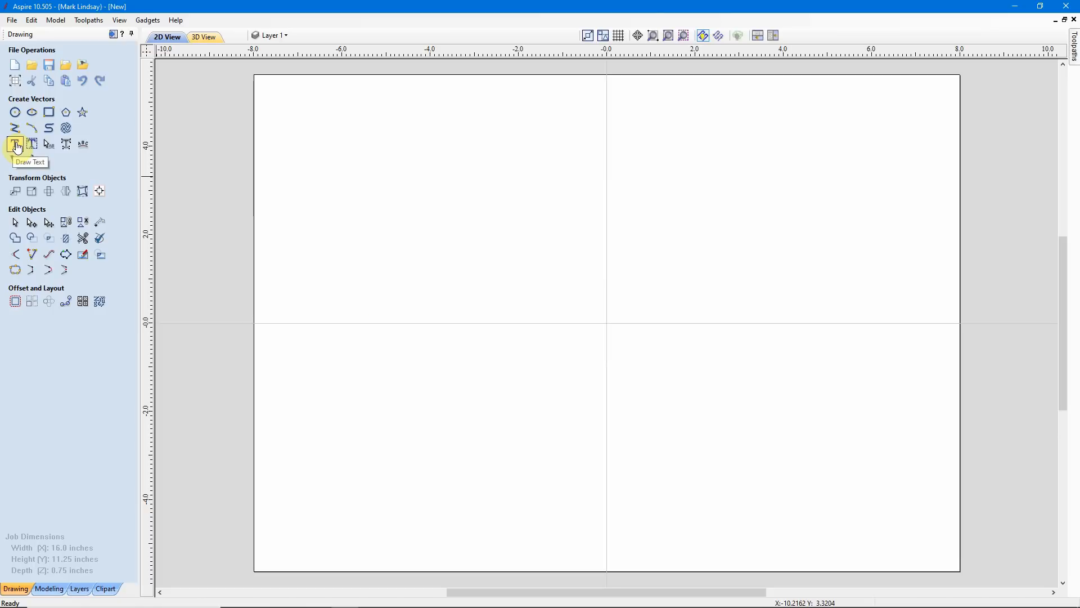
# - Create a two-line text object reading "This Is" and "Sample Text" in the EnglishScriptEF TrueType font
pyautogui.click(16, 145)
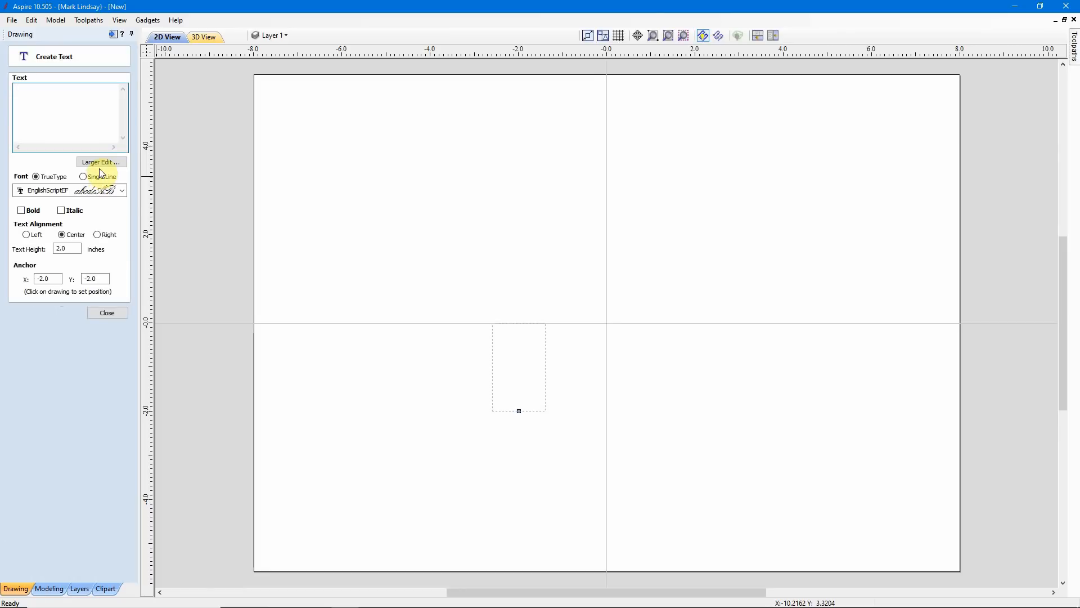
pyautogui.click(122, 191)
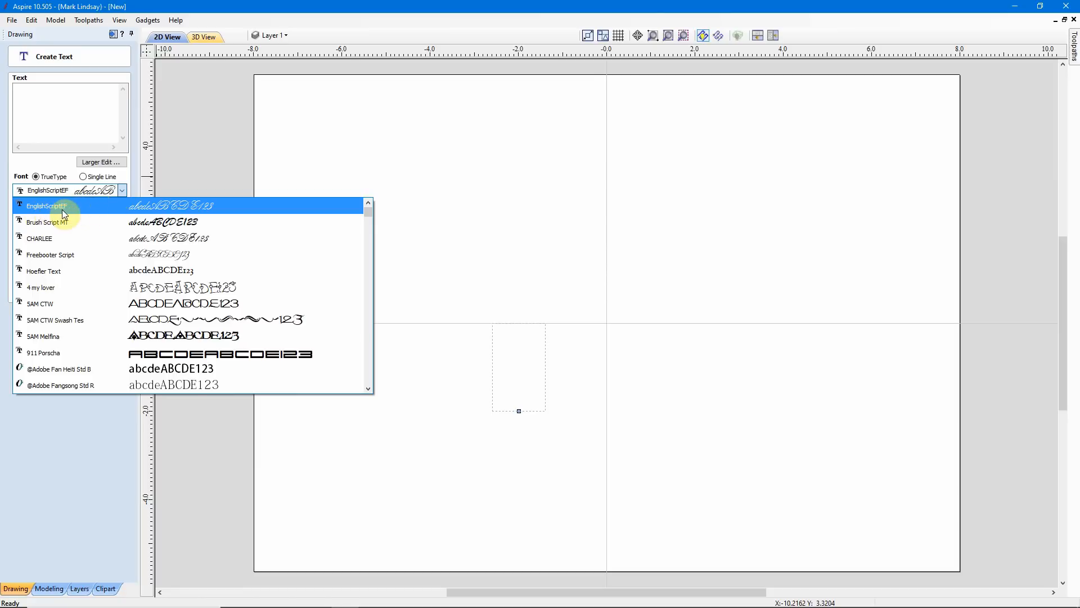
pyautogui.click(113, 206)
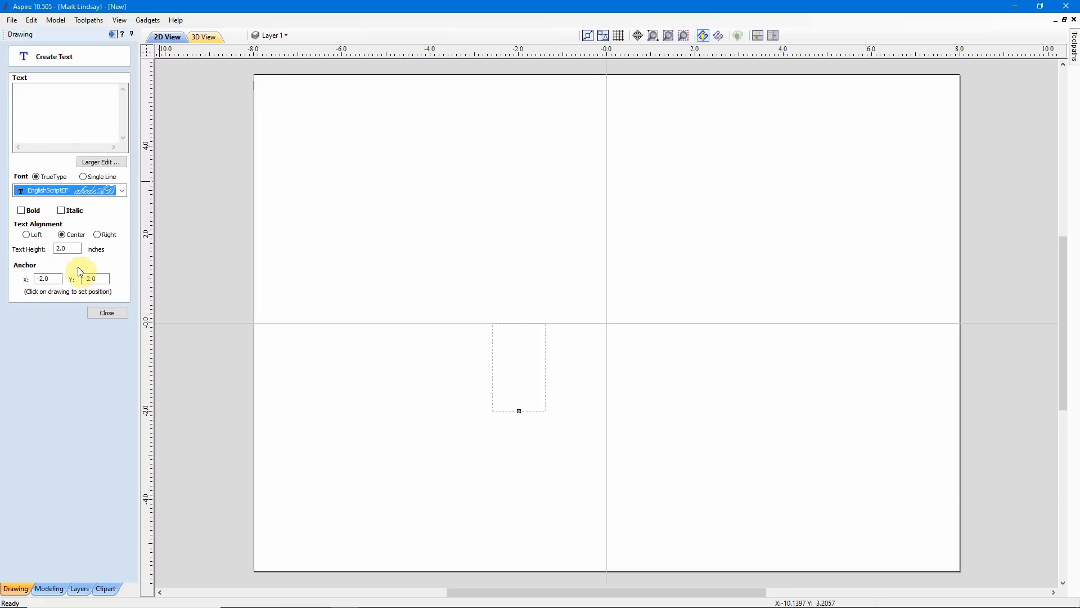
pyautogui.click(41, 93)
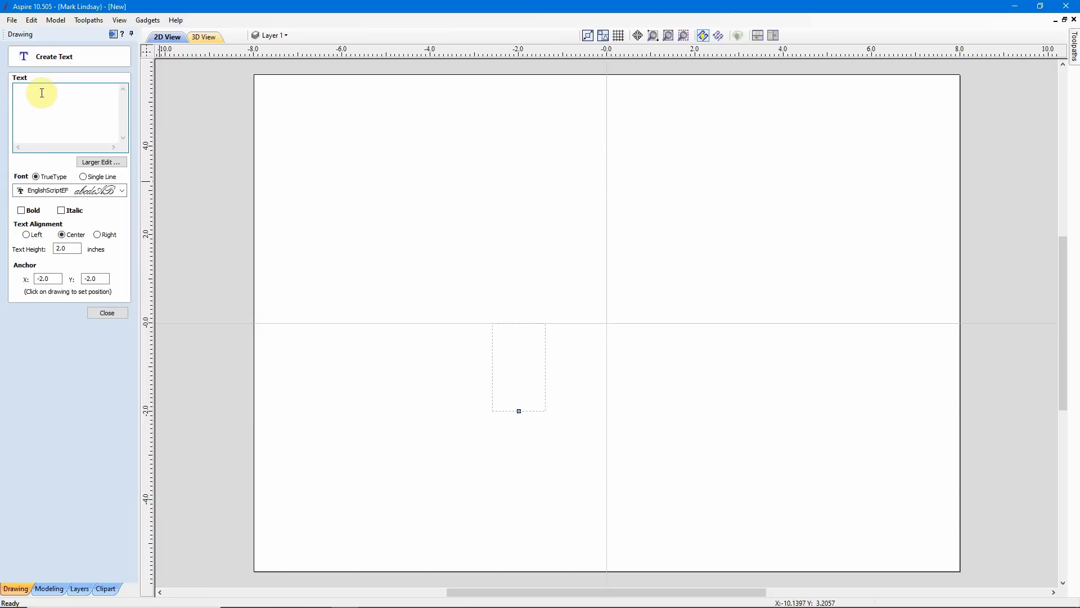
pyautogui.write('This ')
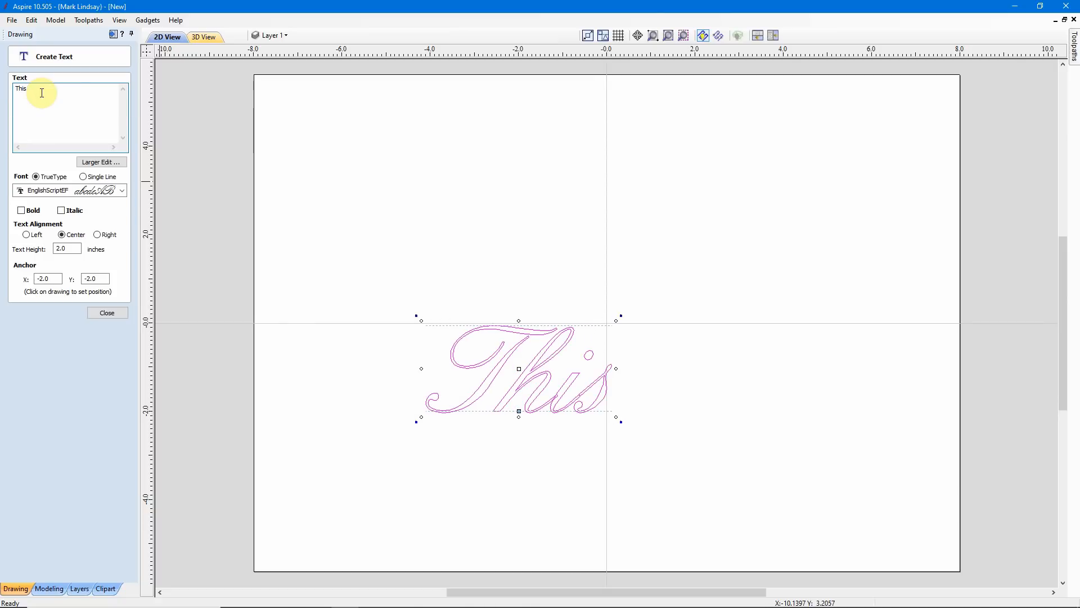
pyautogui.write('Is')
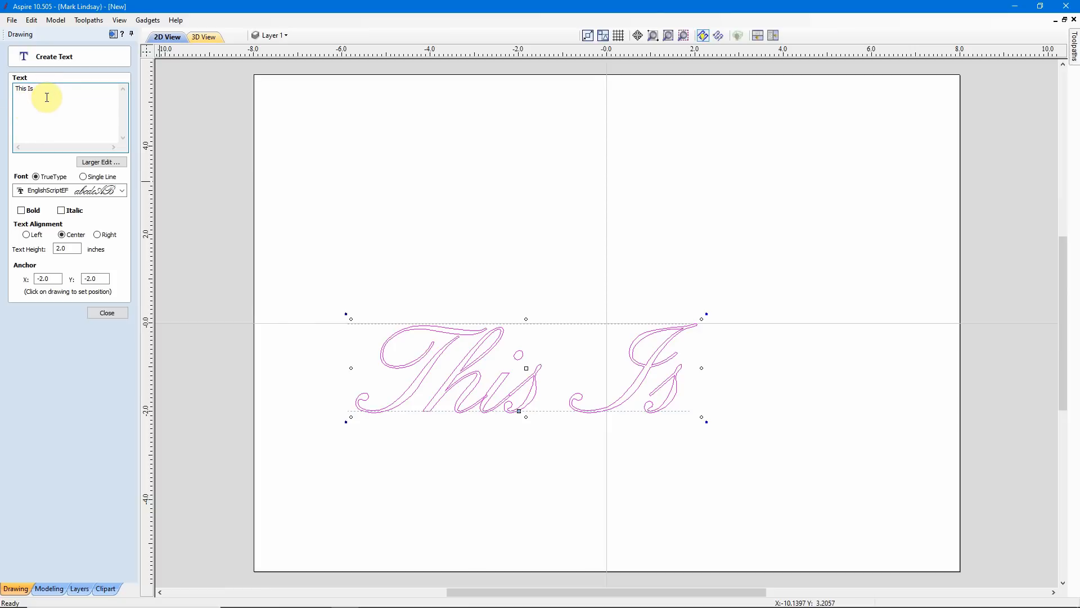
pyautogui.write('Sam')
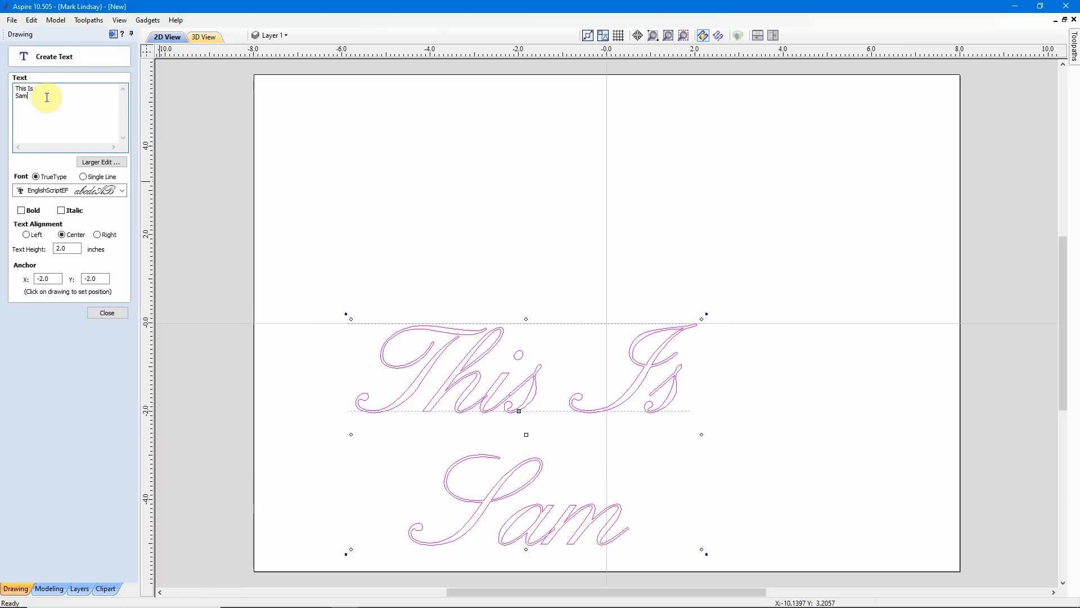
pyautogui.write('ple Tex')
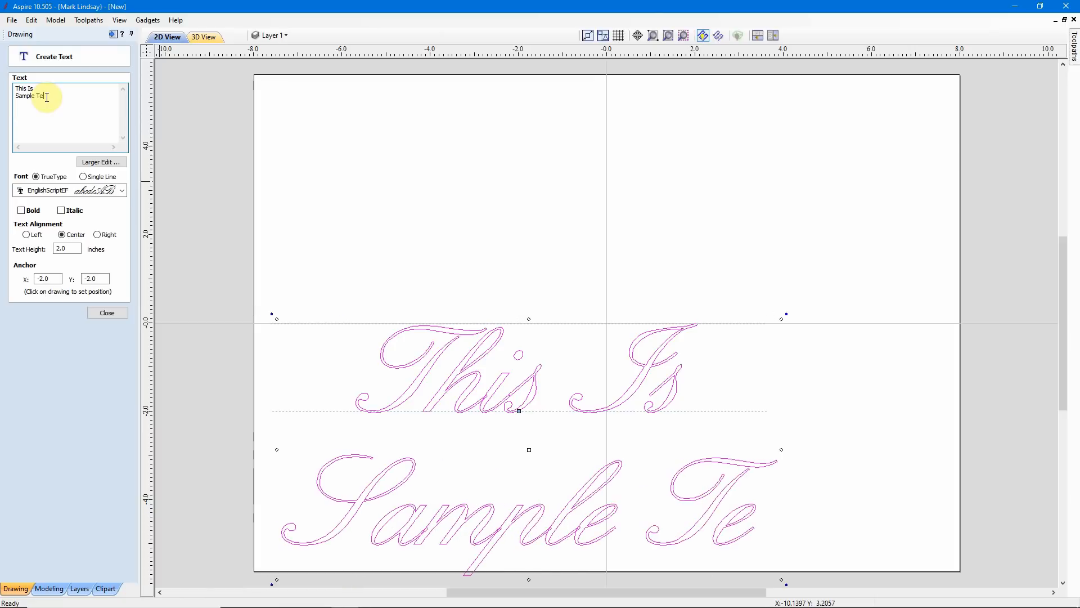
pyautogui.write('t')
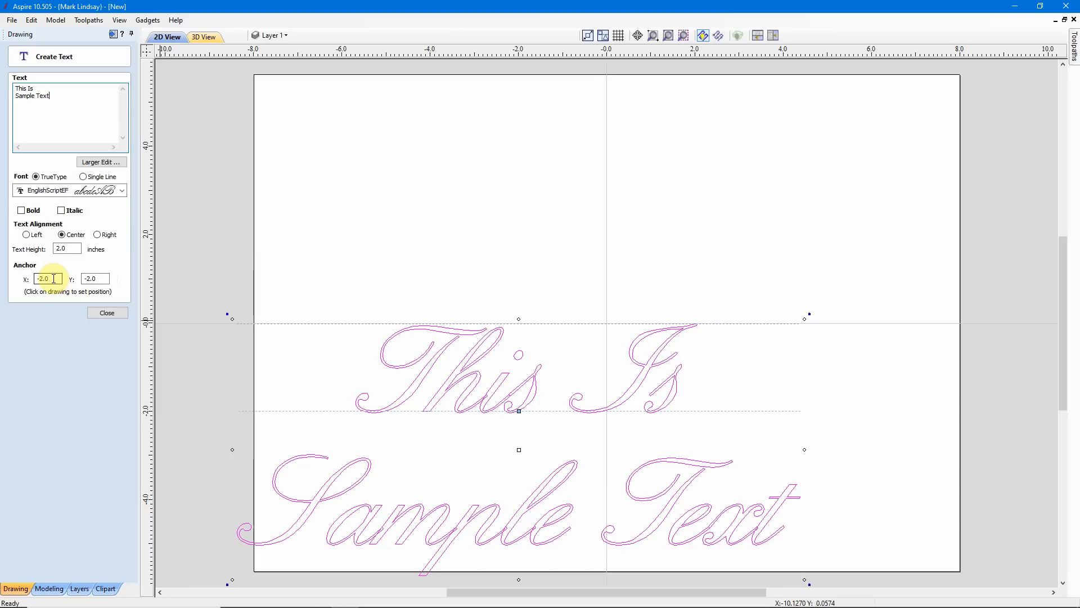
# - Set the text's anchor position to X 0.0 and Y 0.0
pyautogui.moveTo(54, 279); pyautogui.dragTo(19, 279)
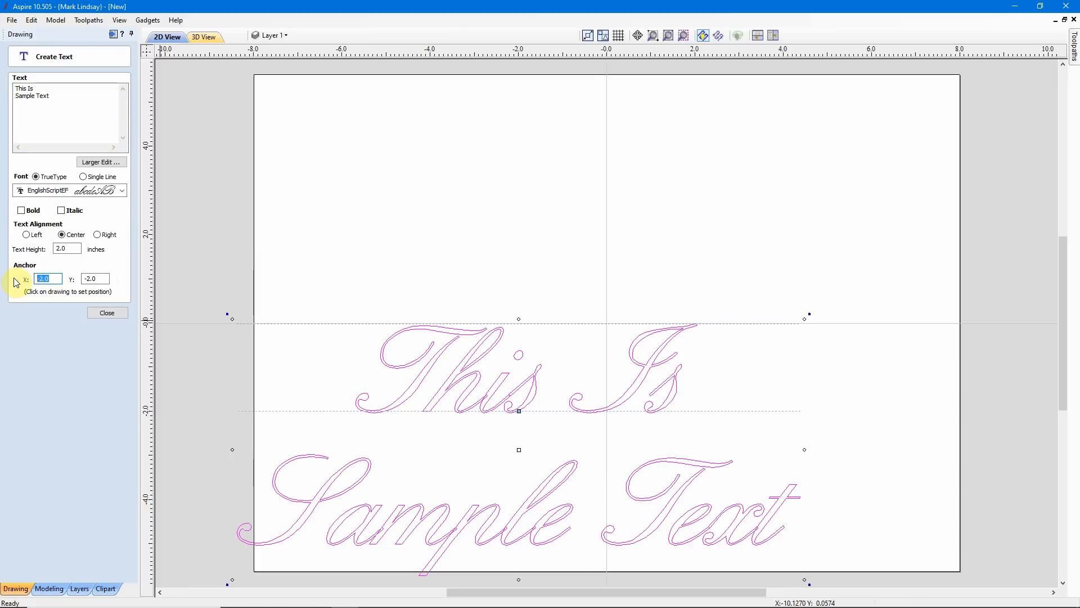
pyautogui.write('0.0')
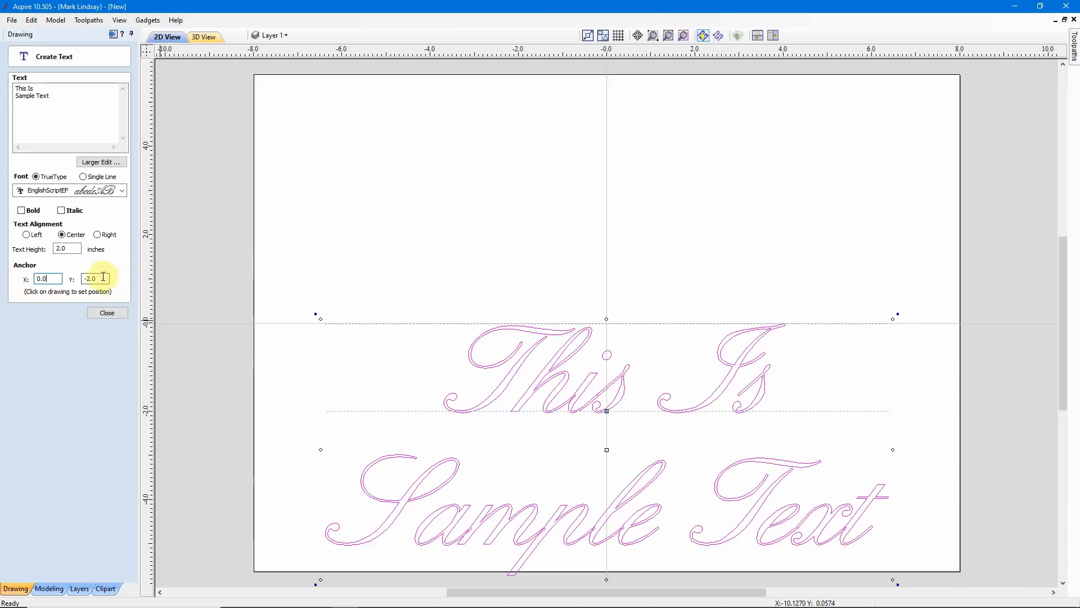
pyautogui.moveTo(103, 277); pyautogui.dragTo(19, 281)
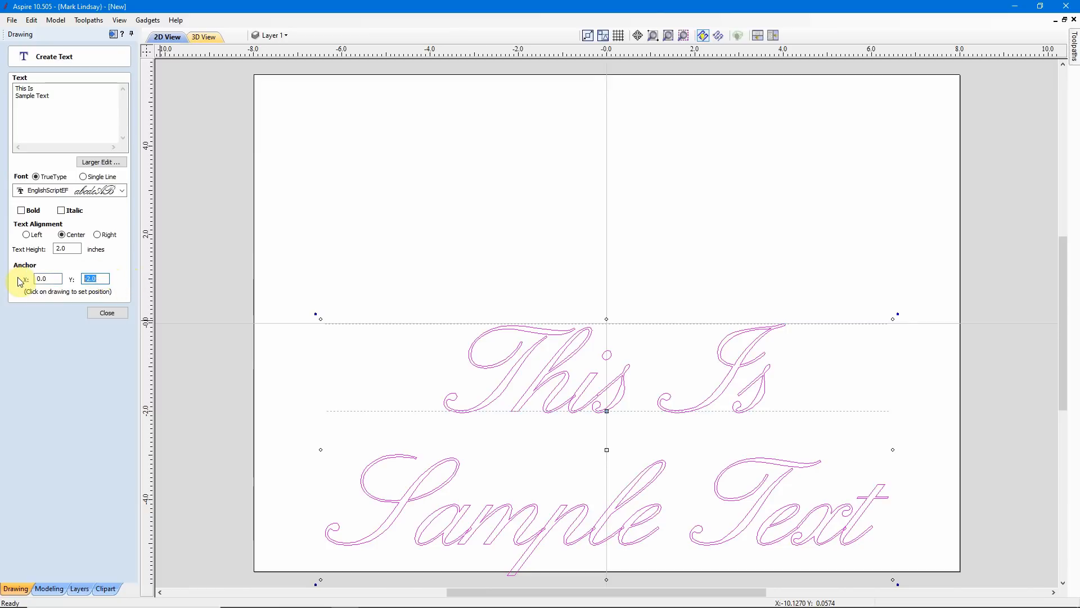
pyautogui.write('0.0')
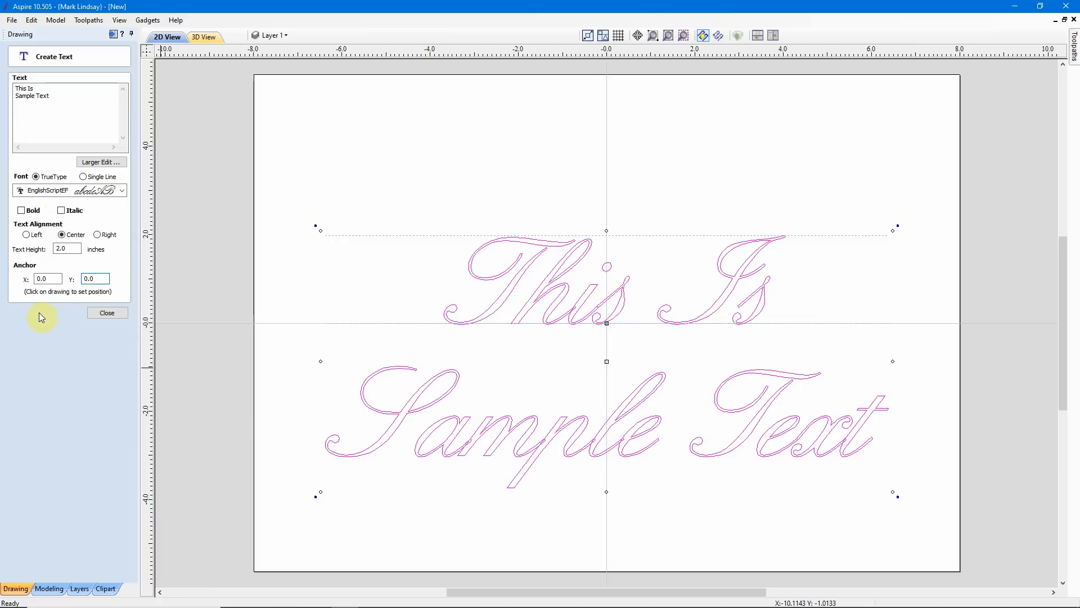
# - Try left alignment on the text, restore center alignment and finish the text object
pyautogui.click(27, 235)
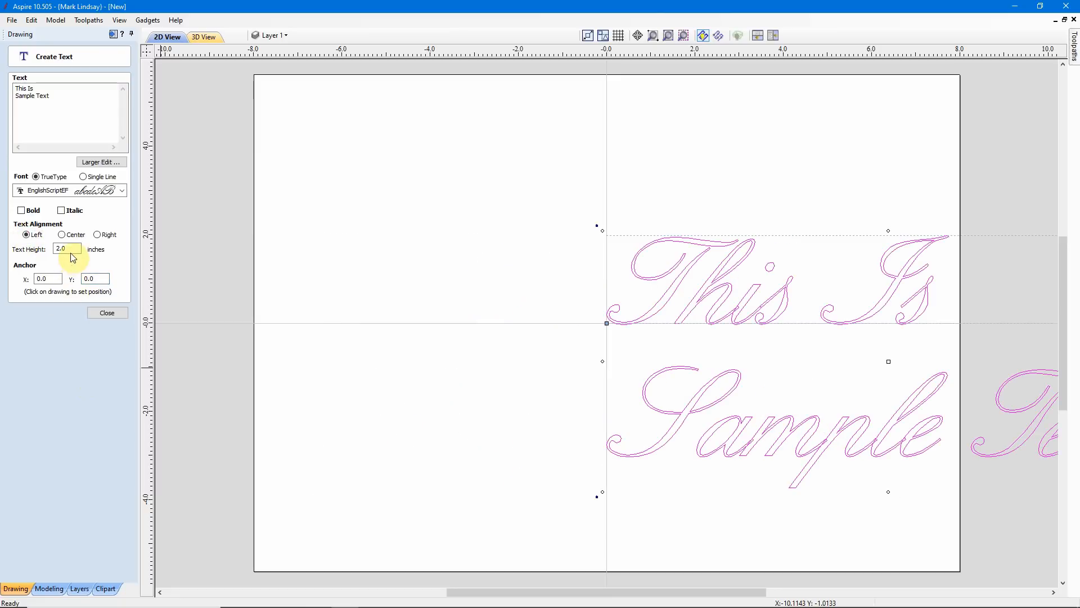
pyautogui.click(63, 234)
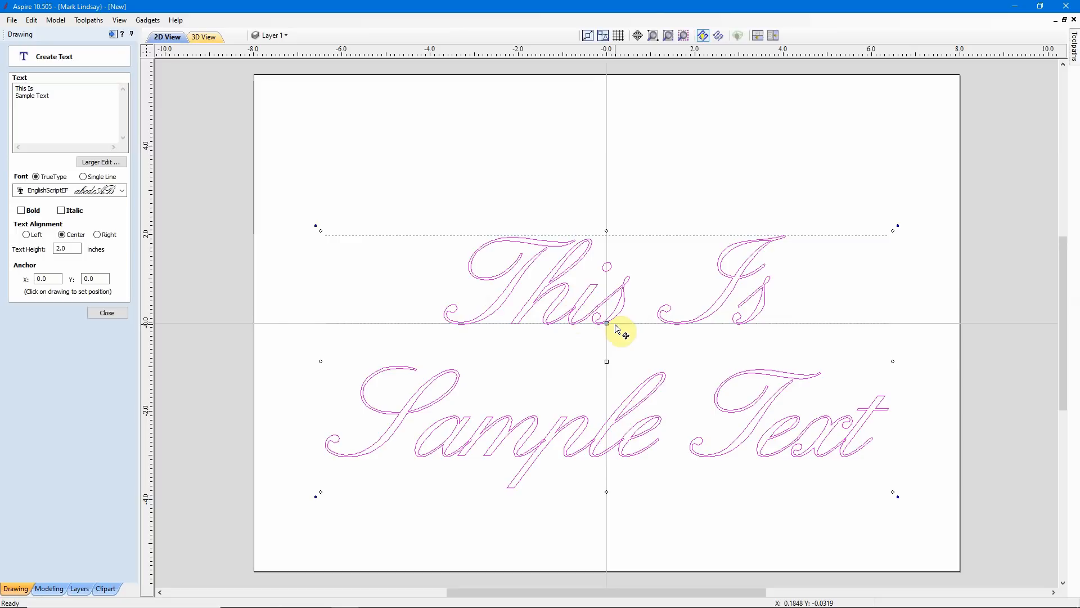
pyautogui.click(88, 279)
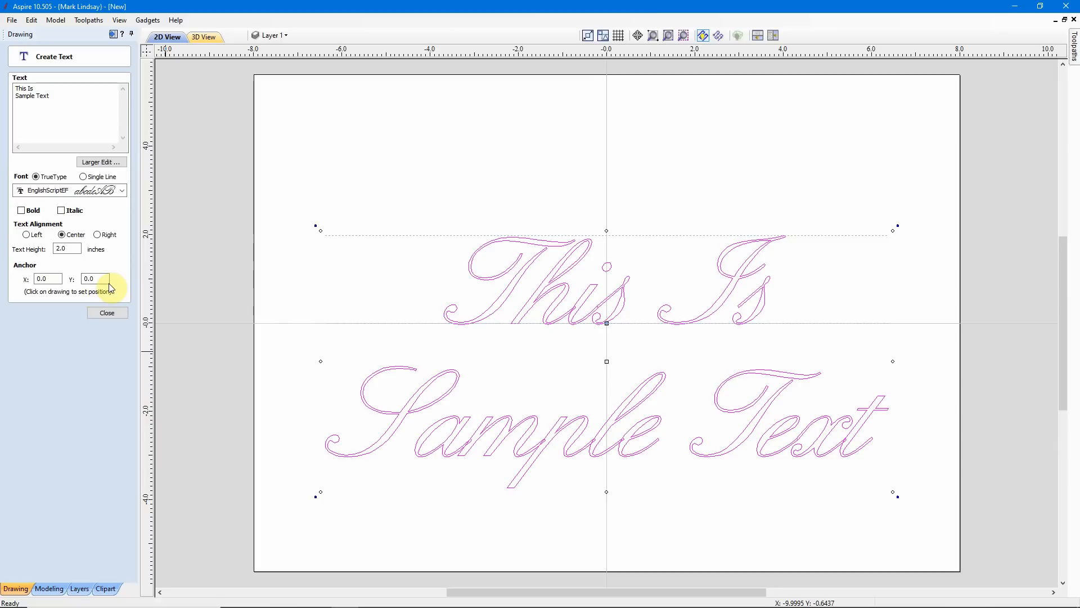
pyautogui.click(108, 314)
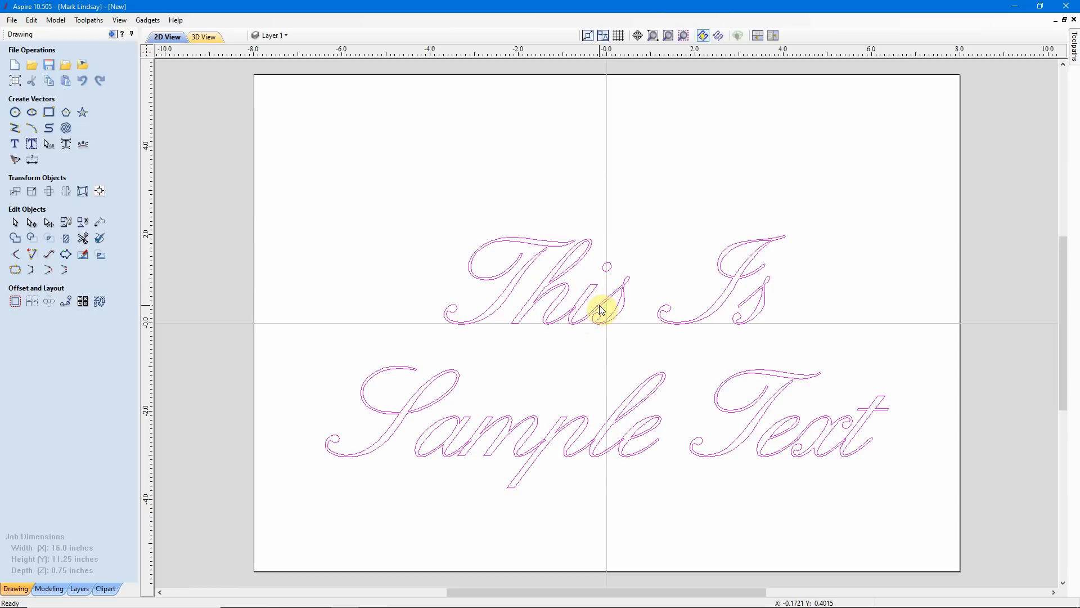
# - Examine up close how the letters i and s meet in "This", and review the text object's settings
pyautogui.scroll(8, 599, 305)
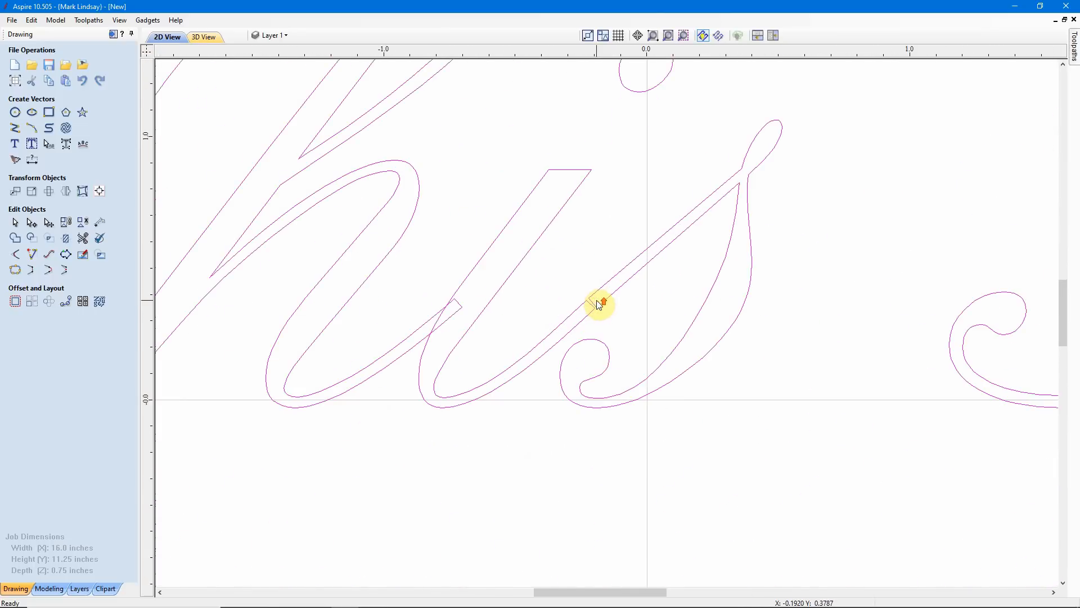
pyautogui.scroll(2, 599, 305)
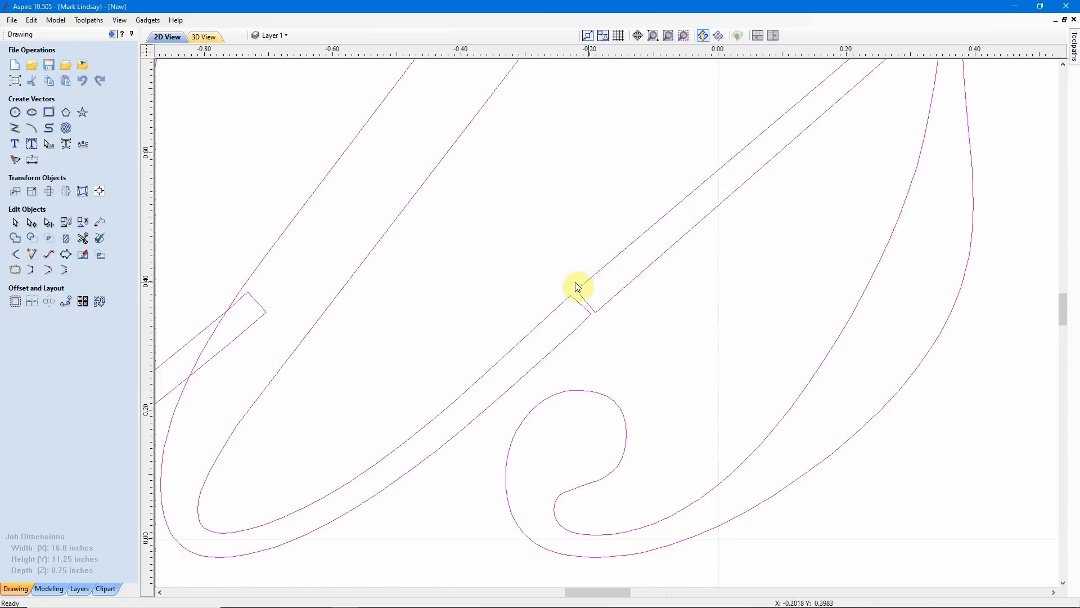
pyautogui.scroll(-1, 644, 319)
pyautogui.scroll(-2, 644, 319)
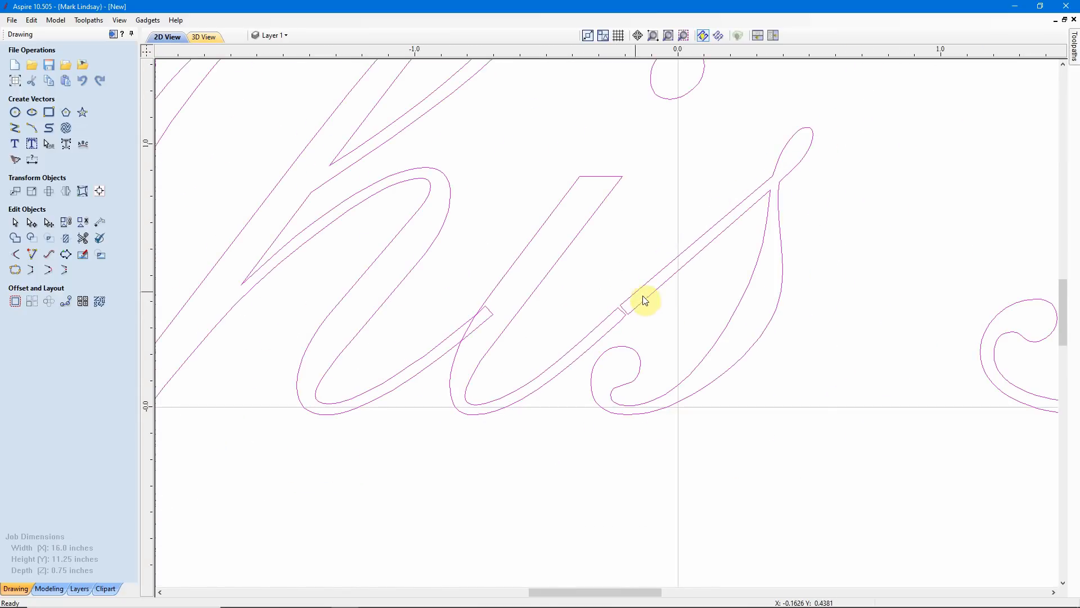
pyautogui.scroll(-3, 590, 293)
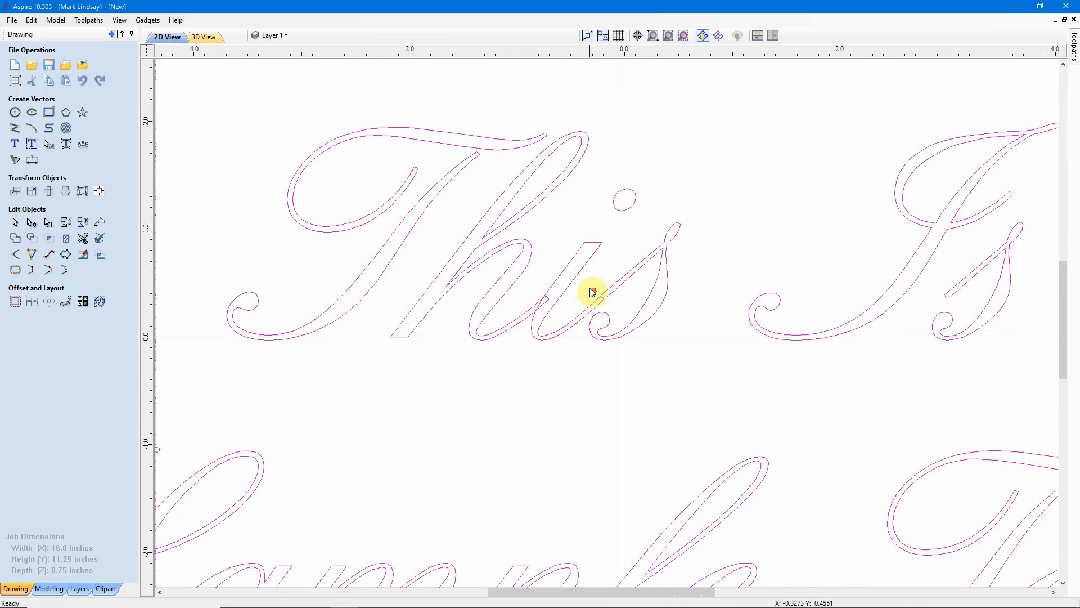
pyautogui.scroll(-2, 590, 291)
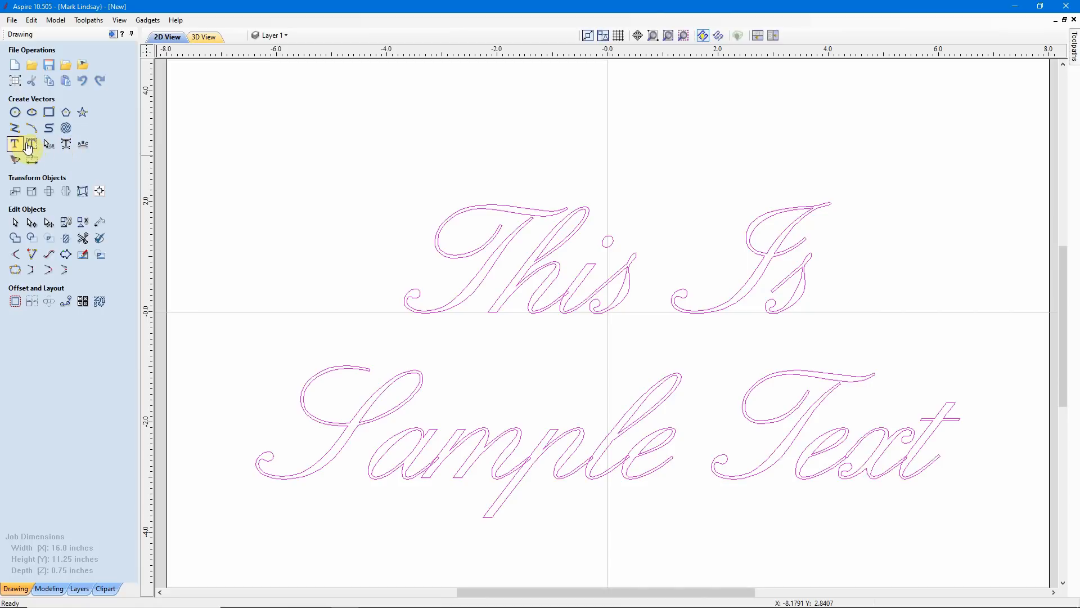
pyautogui.click(15, 148)
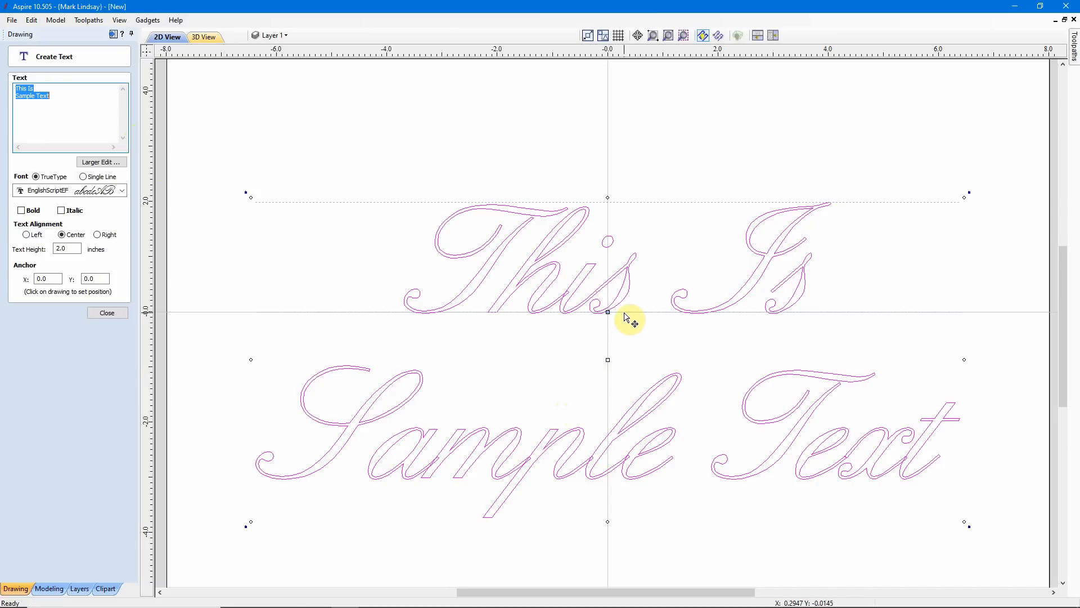
pyautogui.click(106, 314)
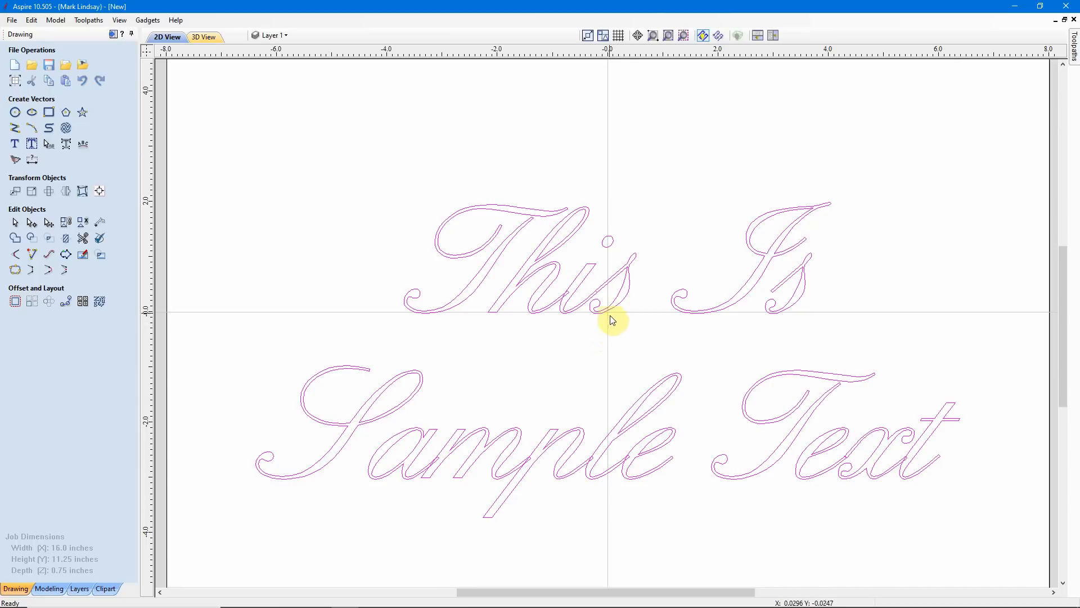
# - Examine the joints between neighbouring script letters in "This" and "Sample" at high magnification
pyautogui.scroll(4, 598, 283)
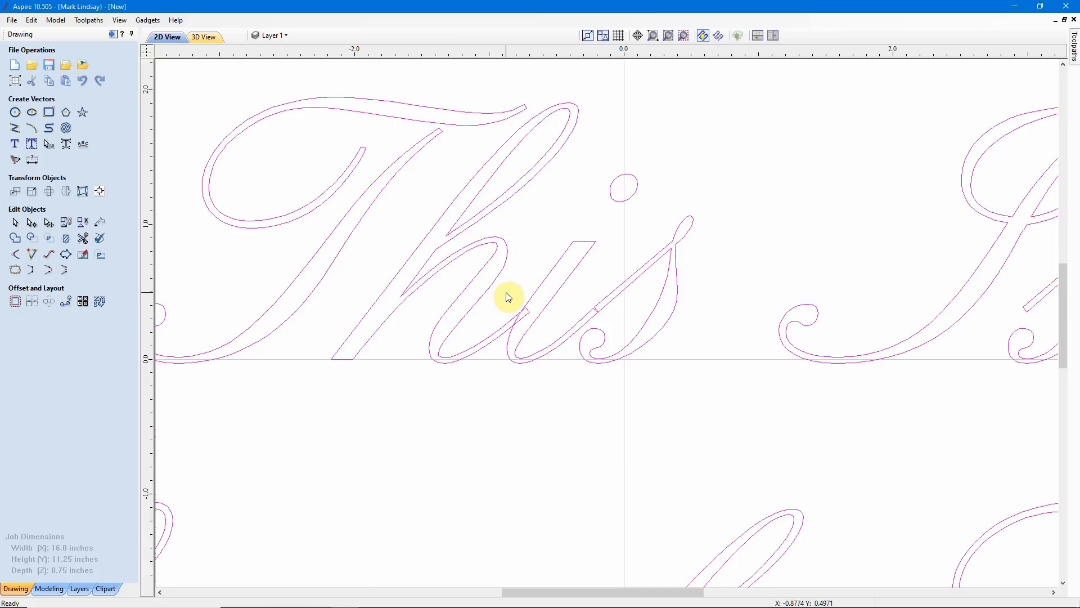
pyautogui.scroll(3, 526, 290)
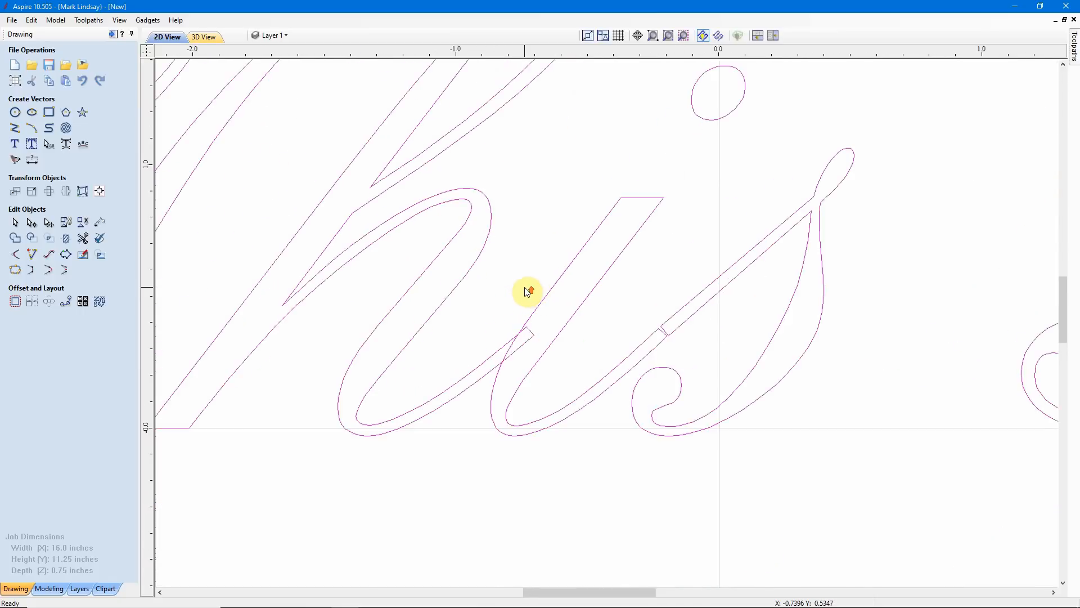
pyautogui.scroll(1, 528, 290)
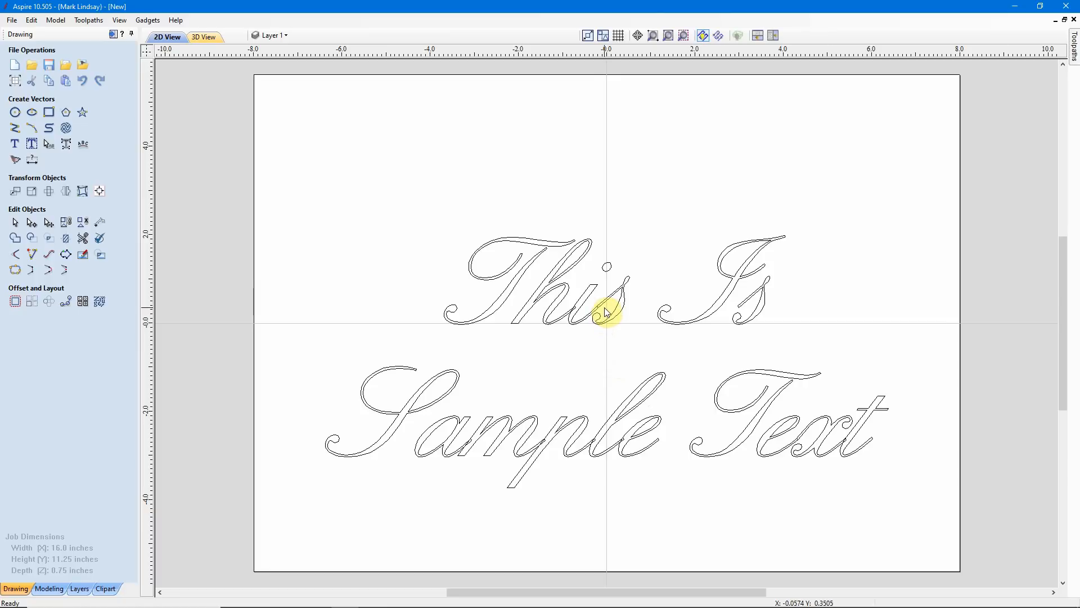
pyautogui.scroll(8, 606, 313)
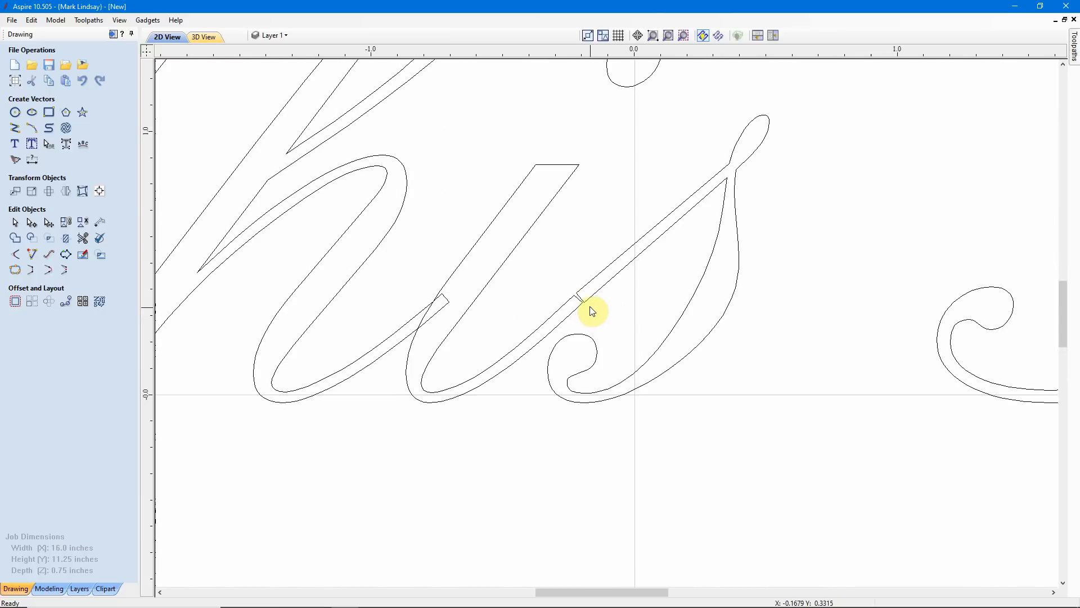
pyautogui.scroll(3, 592, 311)
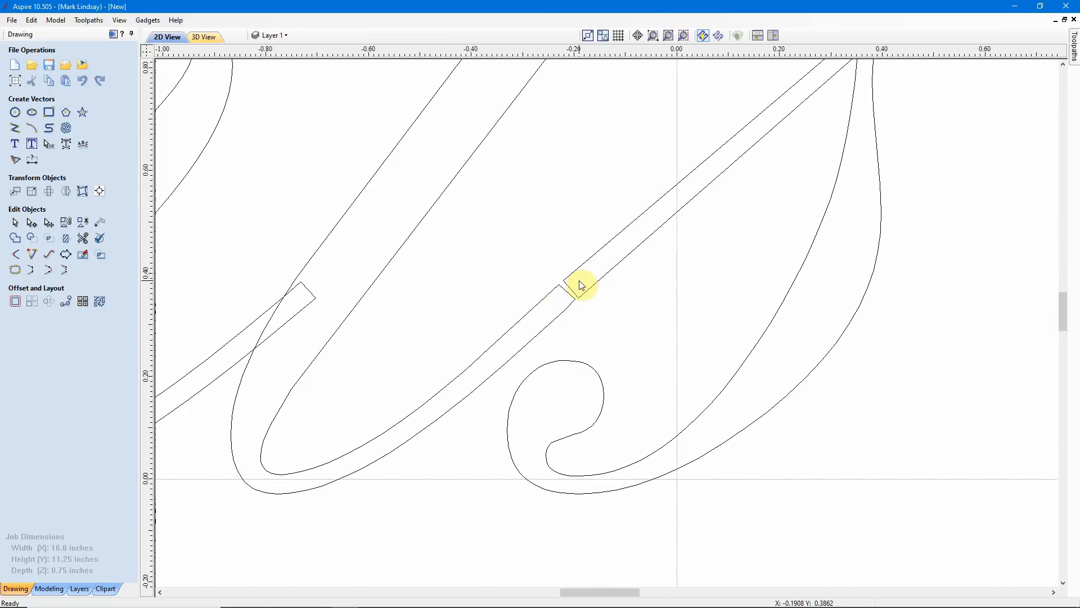
pyautogui.scroll(4, 575, 298)
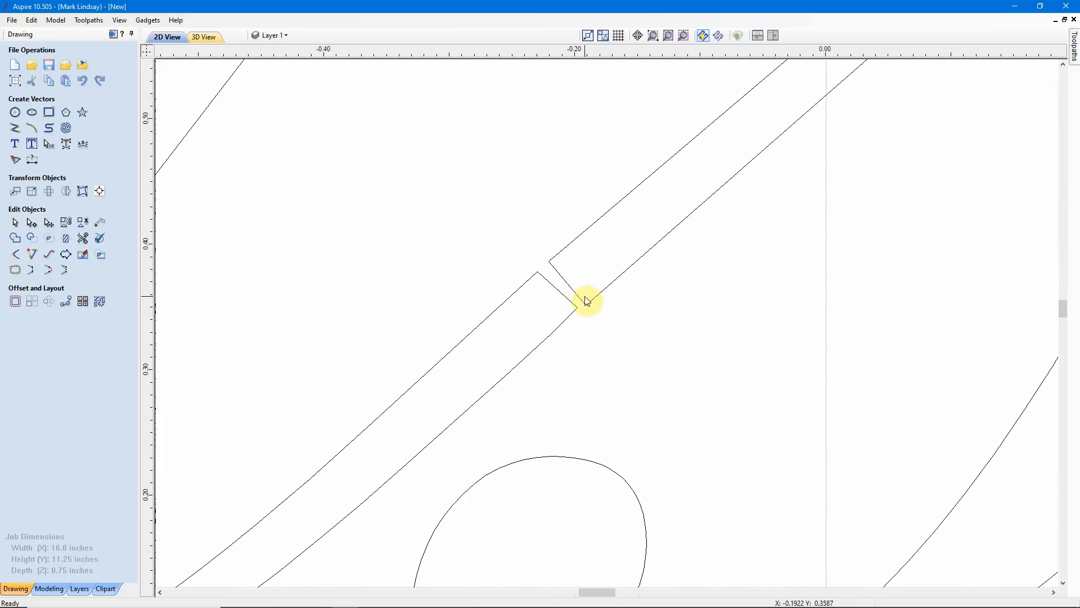
pyautogui.scroll(-10, 583, 297)
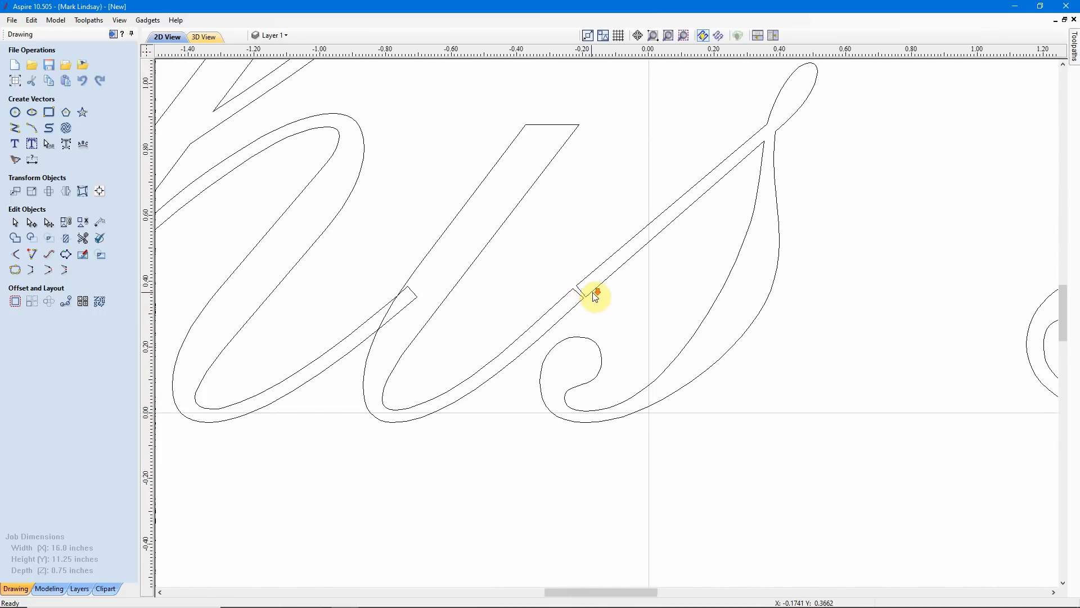
pyautogui.scroll(-1, 606, 297)
pyautogui.scroll(2, 630, 445)
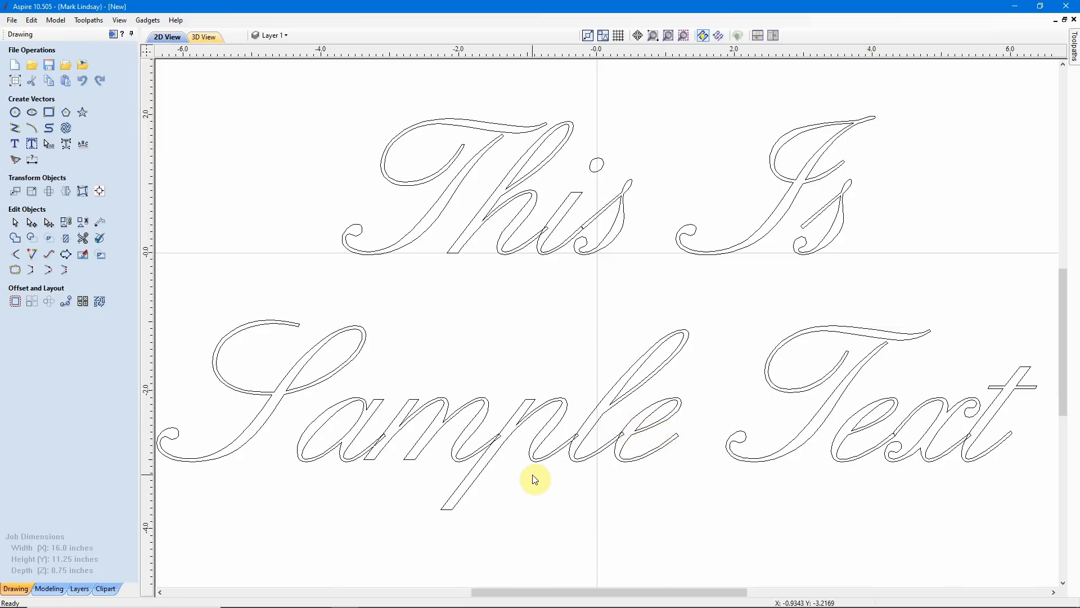
pyautogui.scroll(3, 373, 463)
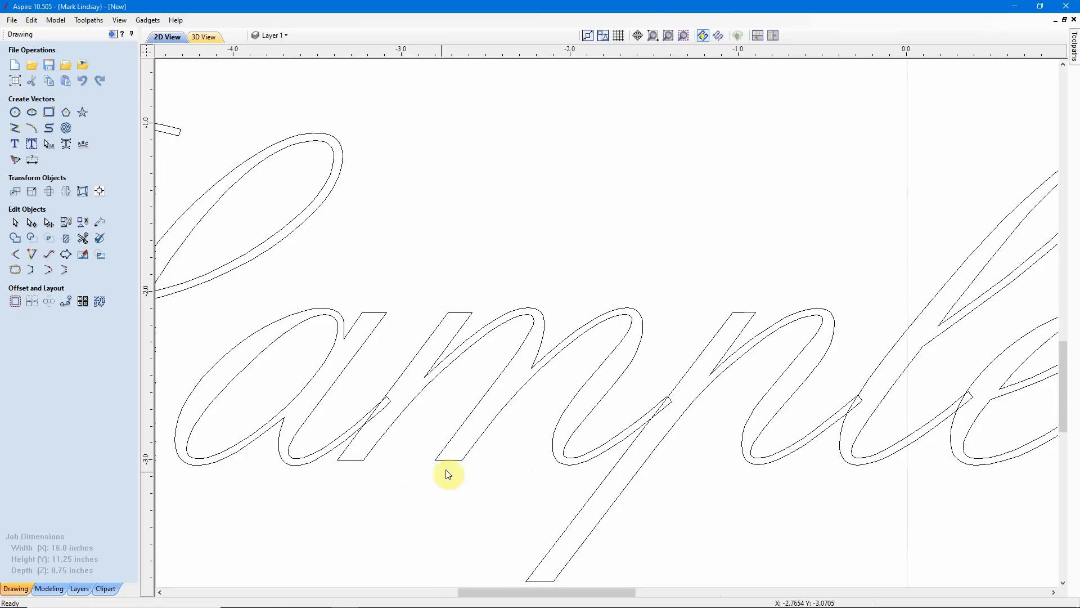
pyautogui.scroll(-3, 474, 453)
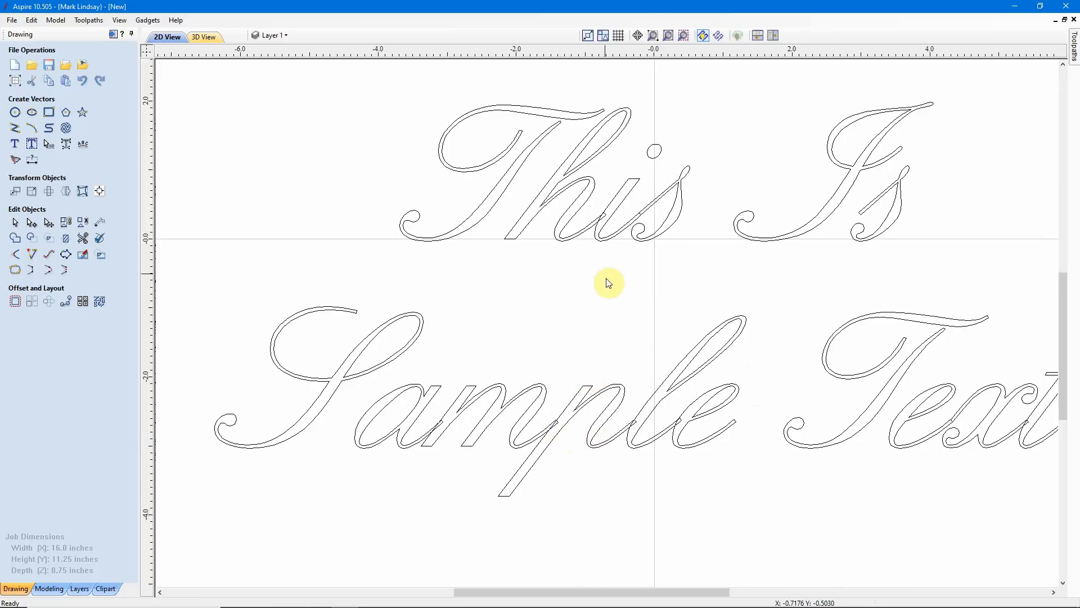
pyautogui.scroll(3, 611, 202)
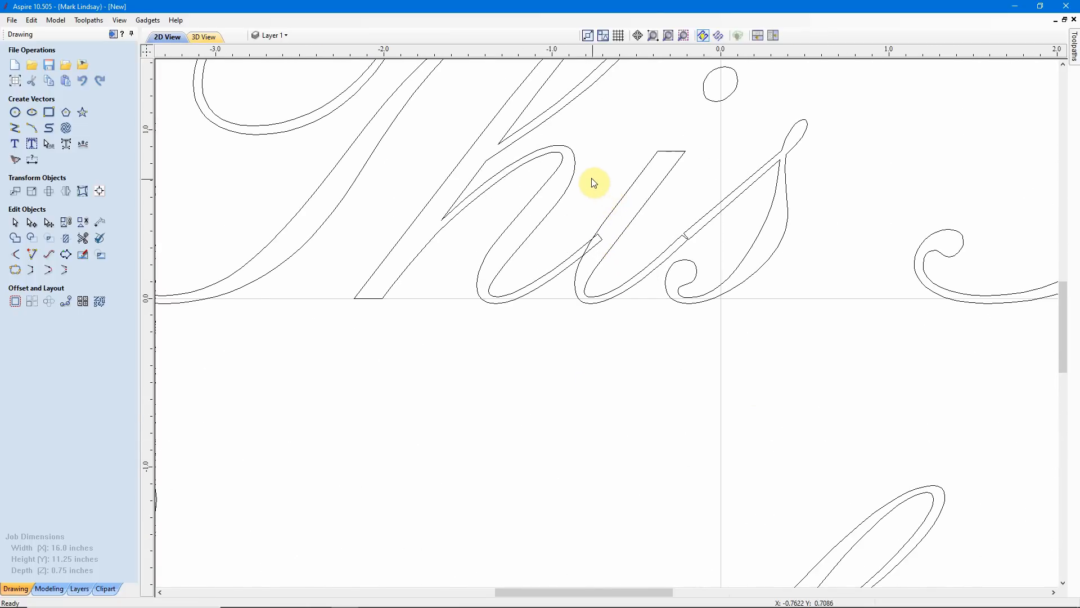
# - Select the two-line script text and examine how the letters i and s meet in "This"
pyautogui.click(573, 180)
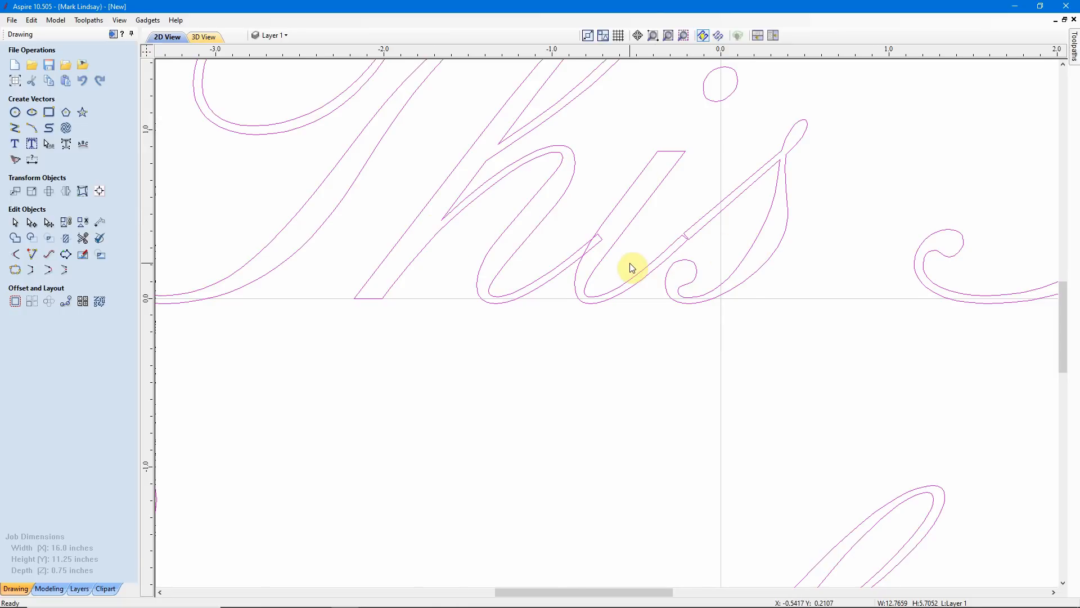
pyautogui.scroll(-1, 632, 266)
pyautogui.scroll(-1, 658, 268)
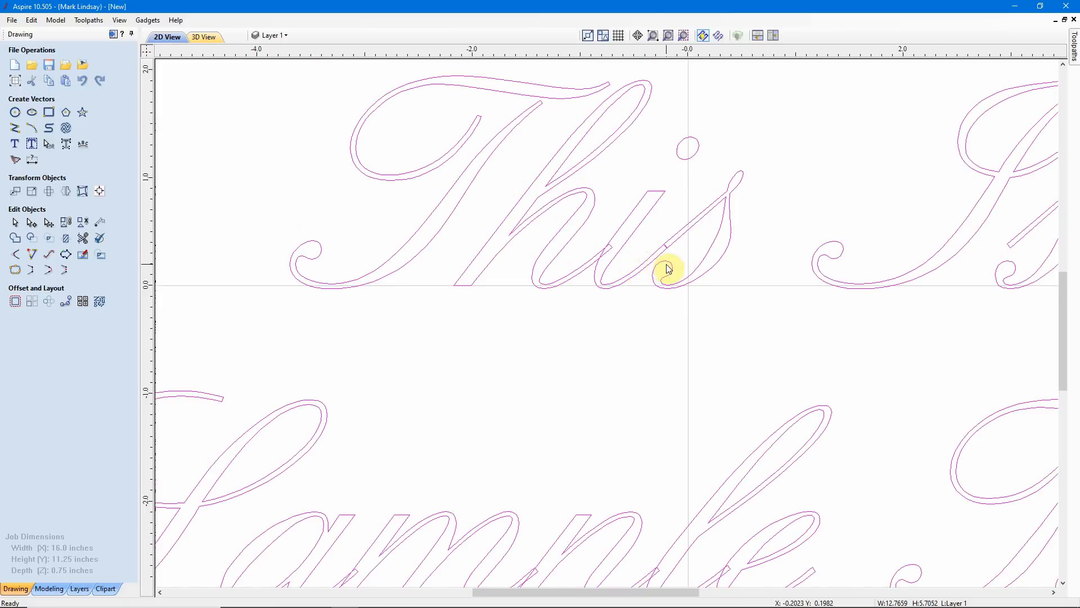
pyautogui.scroll(2, 668, 268)
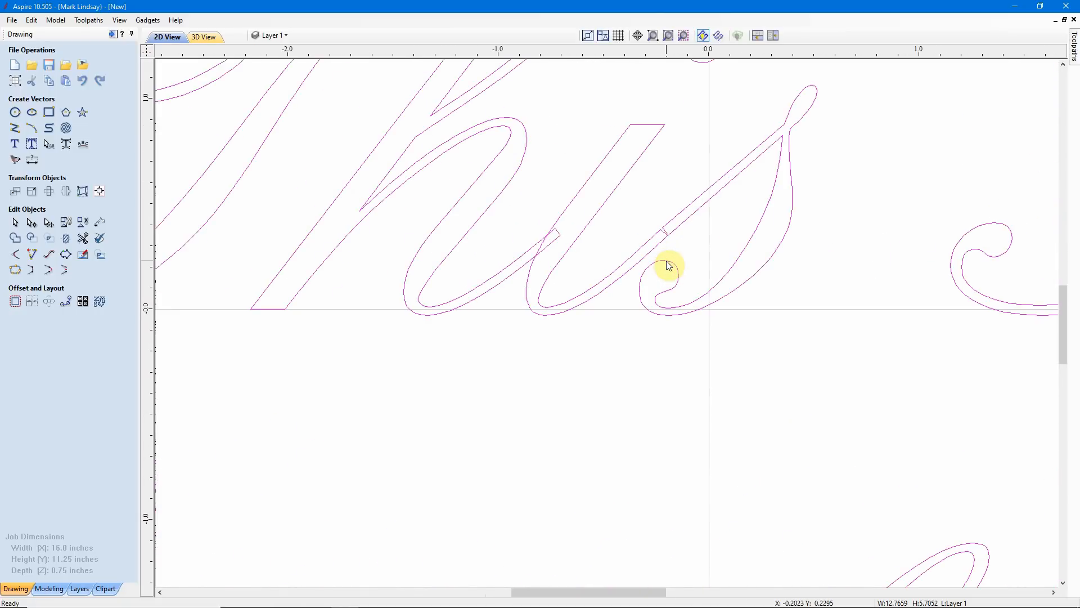
pyautogui.scroll(-1, 669, 266)
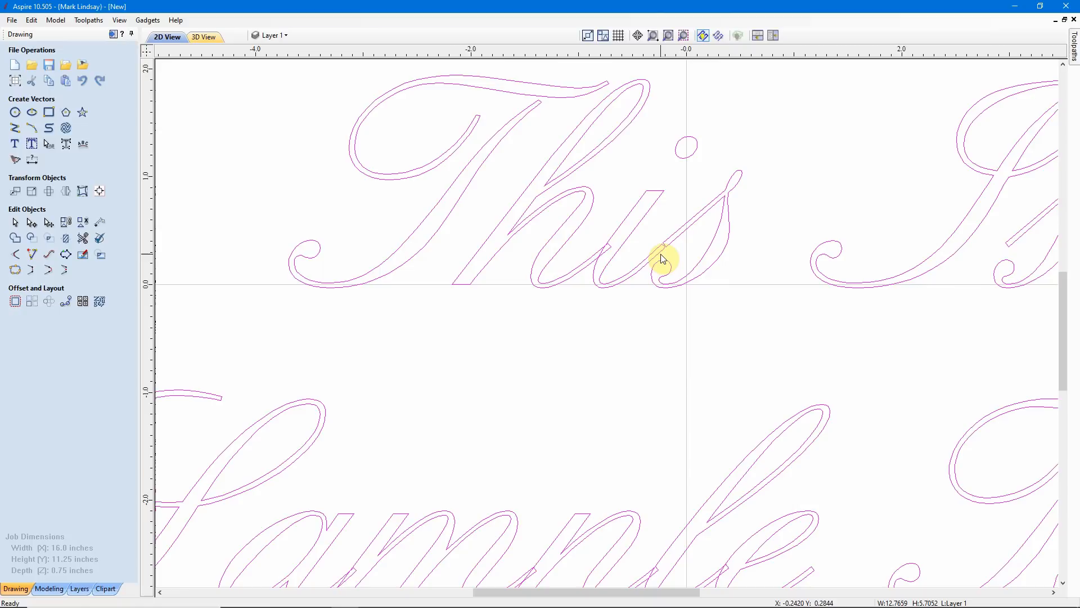
pyautogui.scroll(-2, 661, 253)
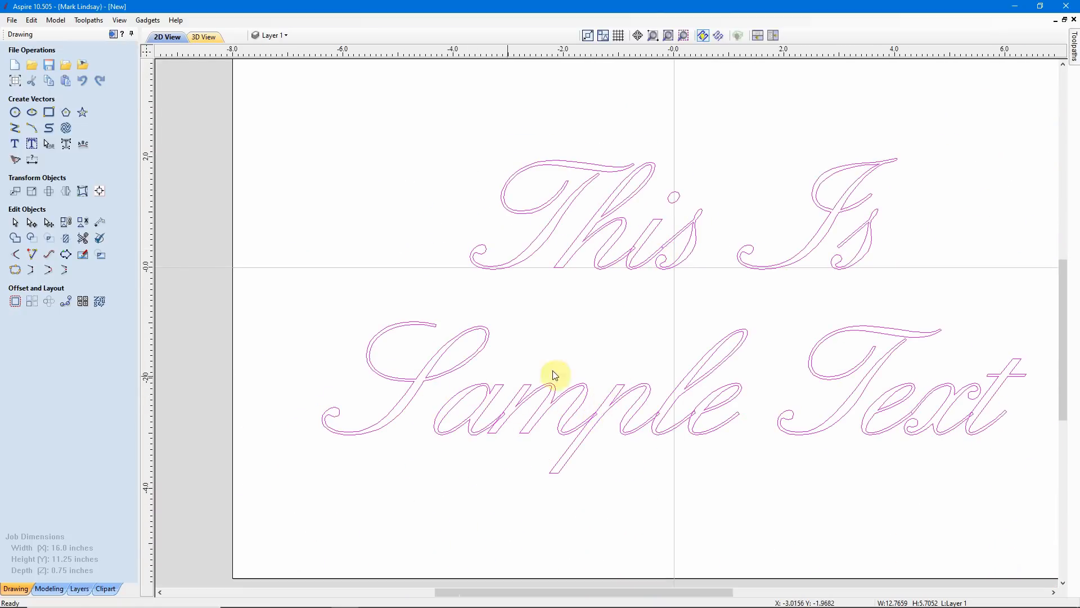
pyautogui.scroll(-1, 822, 382)
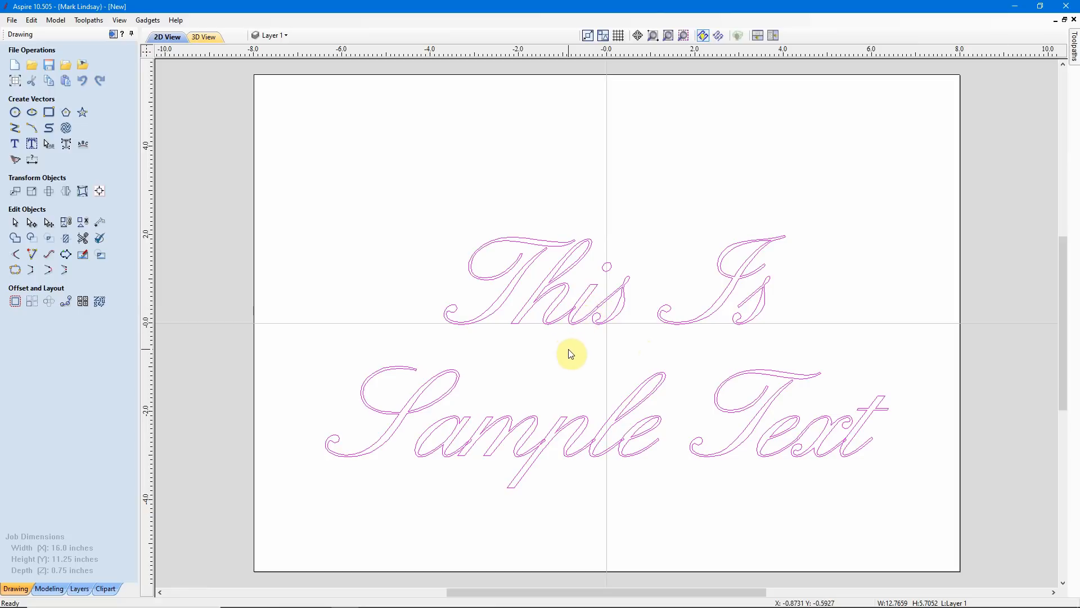
# - Examine up close how the tail of the h overlaps the i in "This", and review the surrounding text
pyautogui.scroll(4, 582, 315)
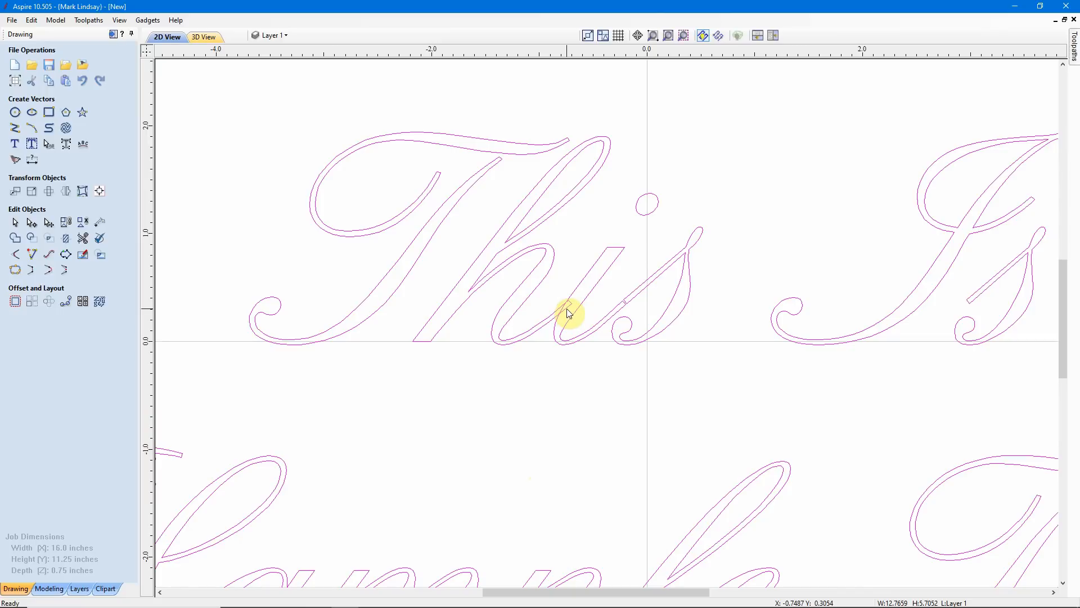
pyautogui.scroll(-3, 566, 309)
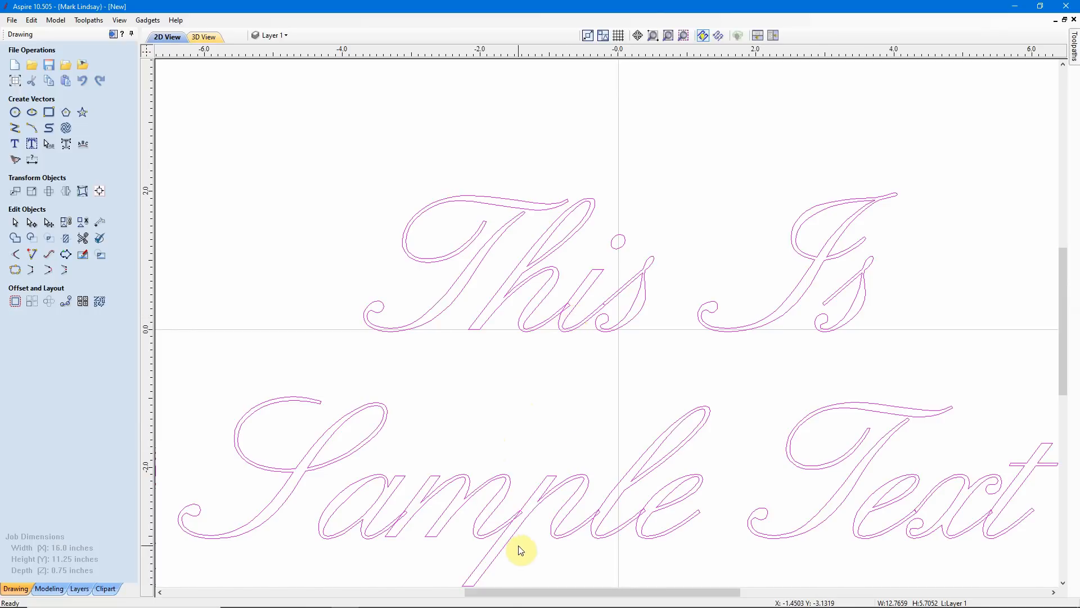
pyautogui.scroll(6, 572, 306)
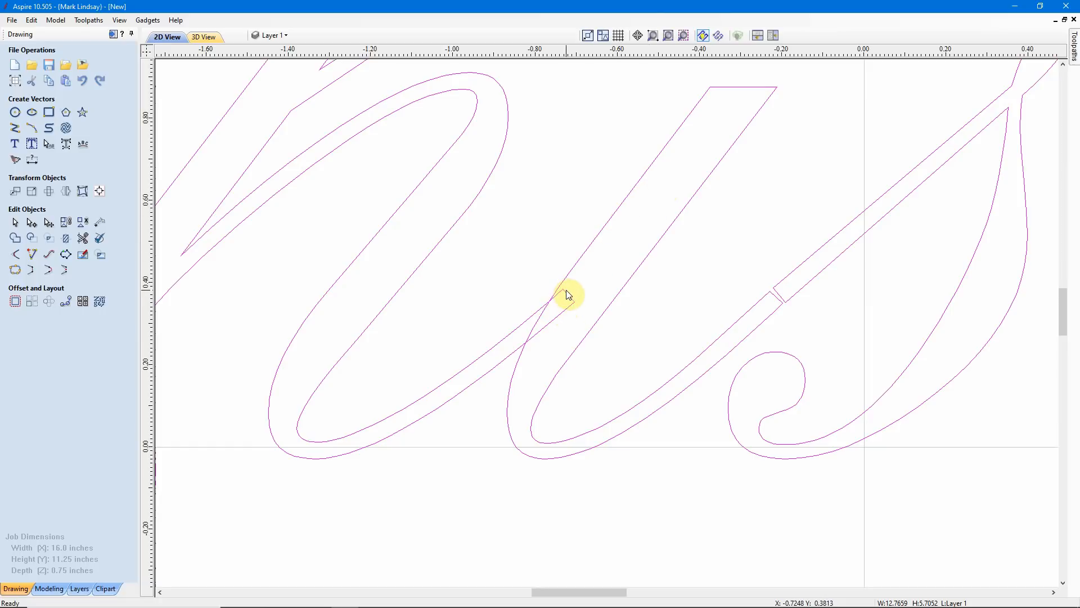
pyautogui.scroll(-4, 485, 327)
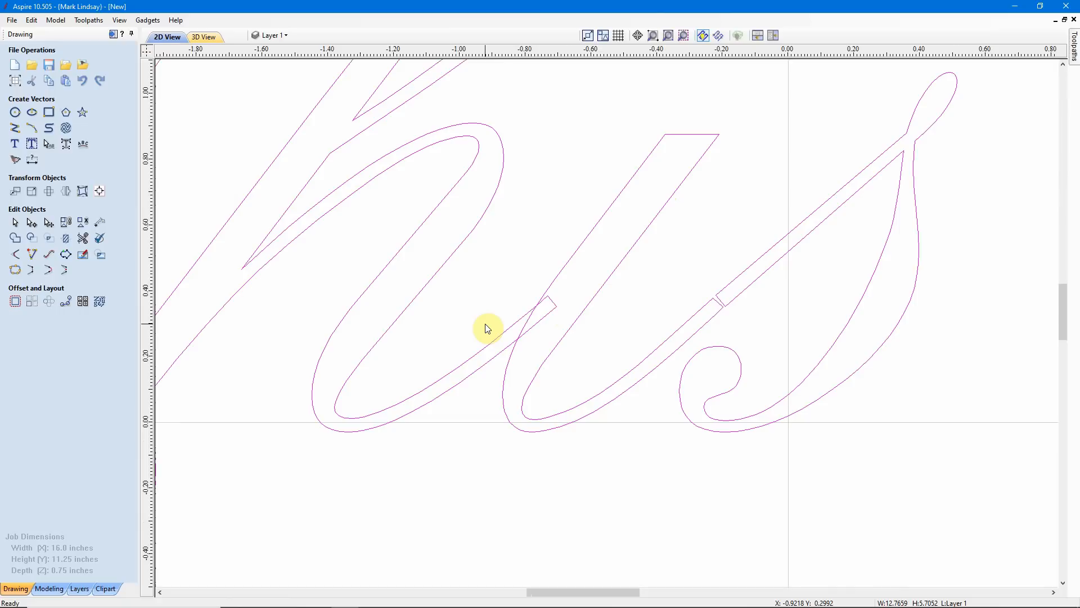
pyautogui.scroll(-3, 485, 326)
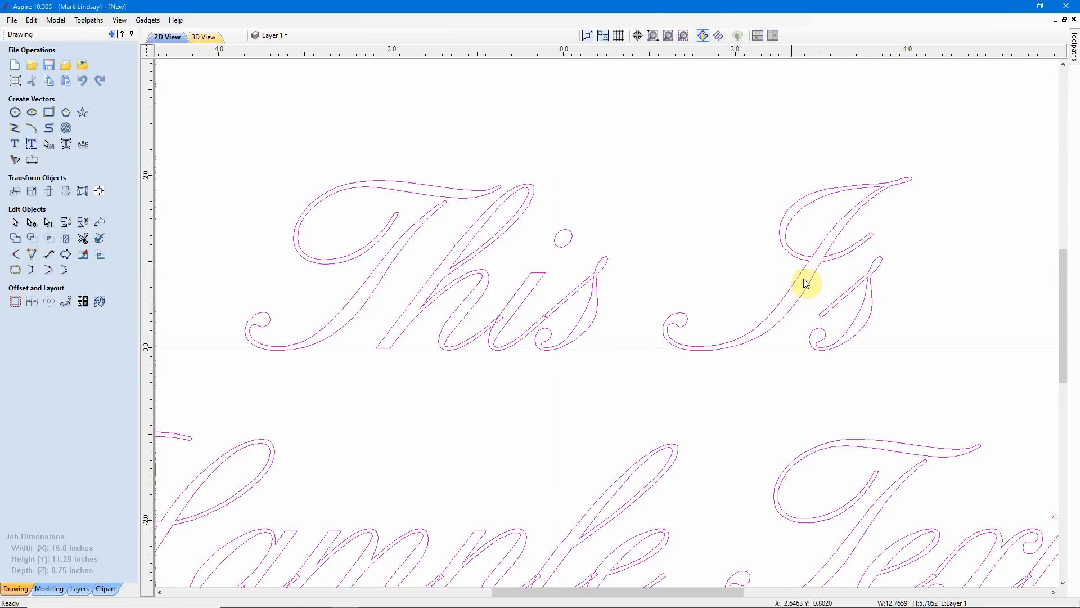
pyautogui.scroll(-2, 682, 292)
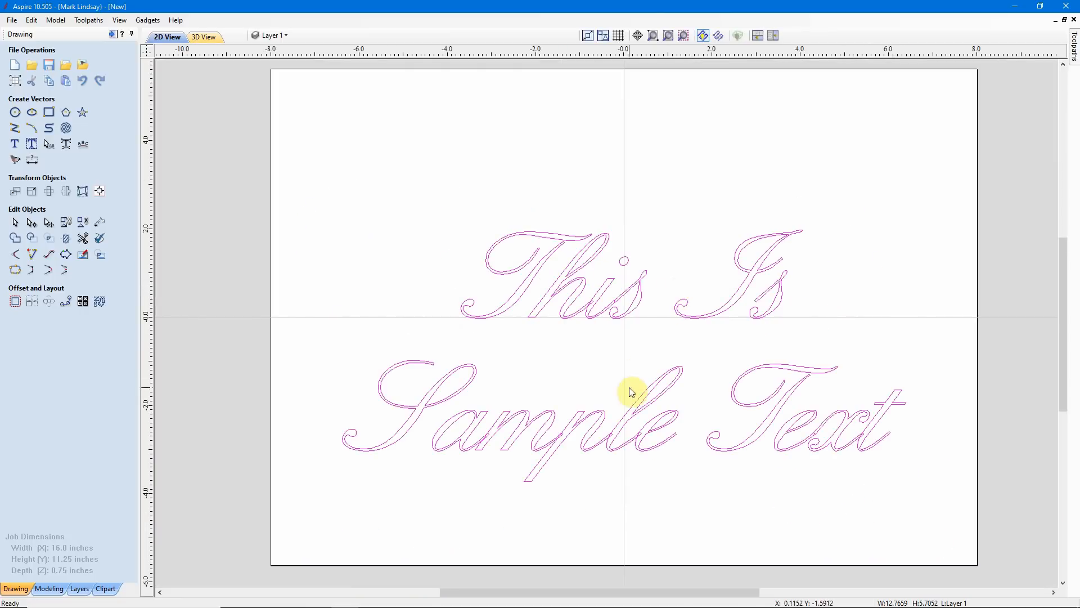
# - Examine the a–m and m–p overlaps in "Sample" at high magnification
pyautogui.scroll(4, 484, 441)
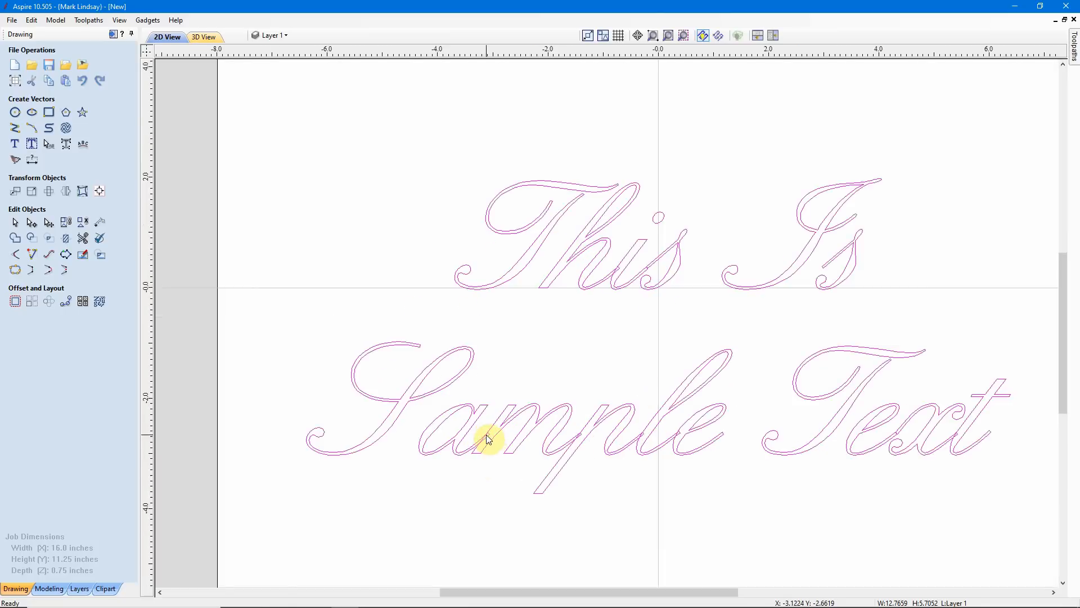
pyautogui.scroll(1, 485, 441)
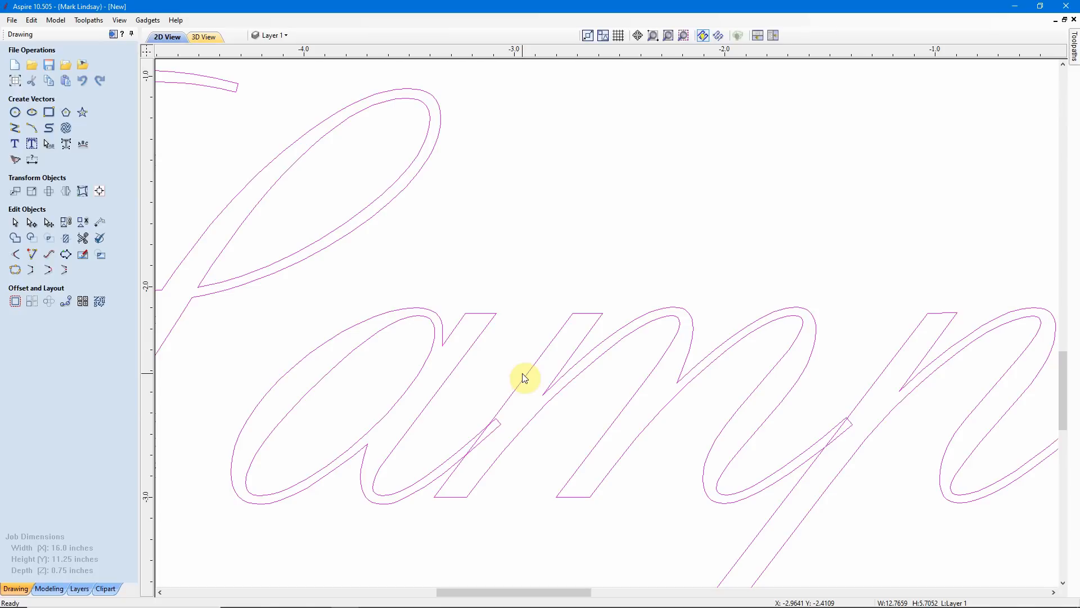
pyautogui.scroll(2, 871, 432)
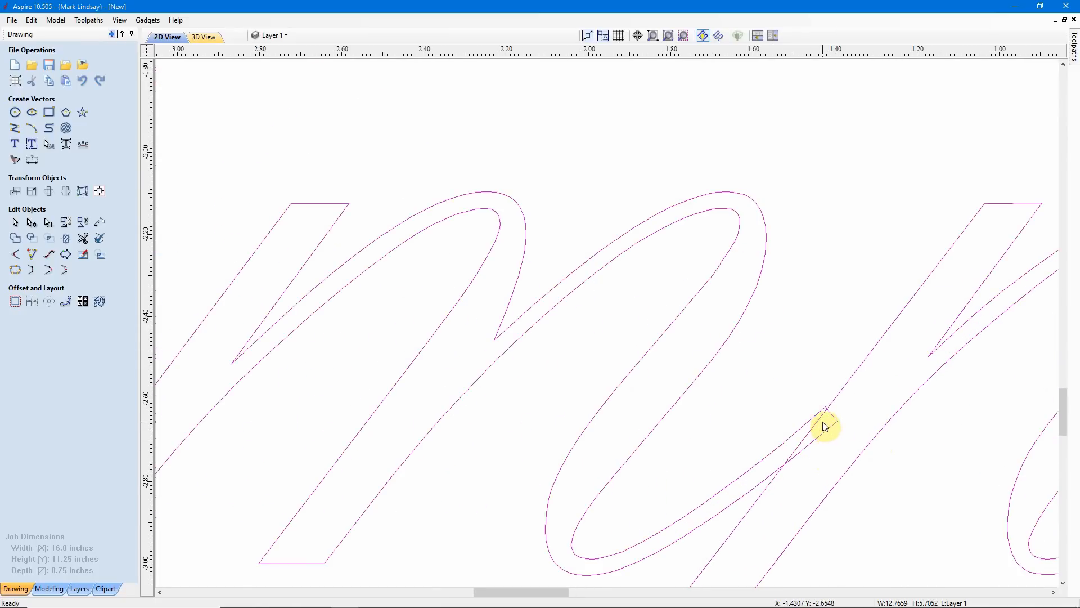
# - Try tighter kerning between m and p in "Sample", widen the pair back to its original spacing, and return to selection mode
pyautogui.scroll(-2, 838, 422)
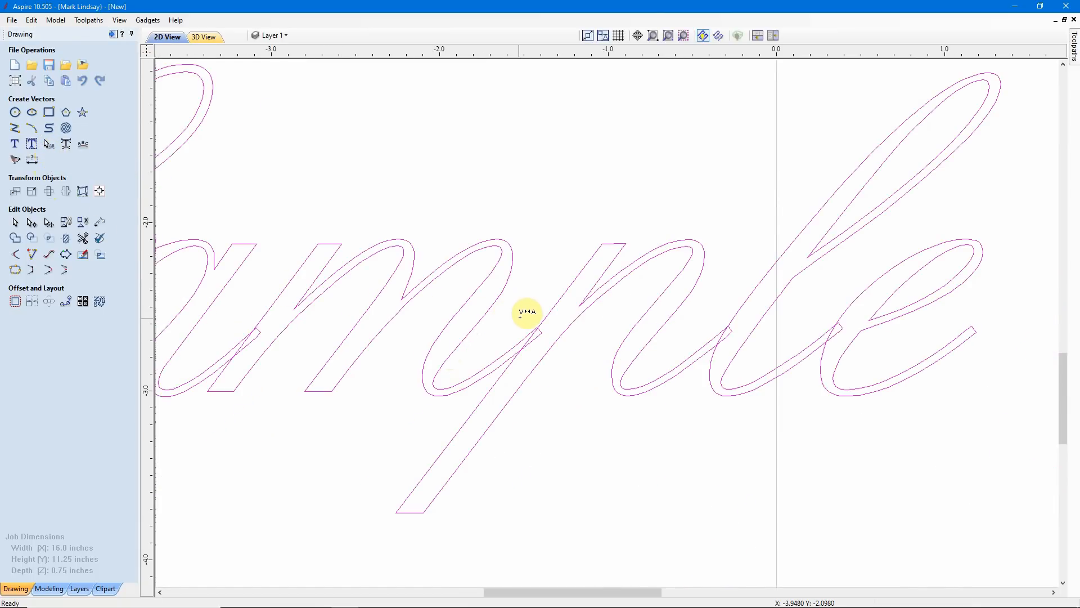
pyautogui.scroll(3, 453, 309)
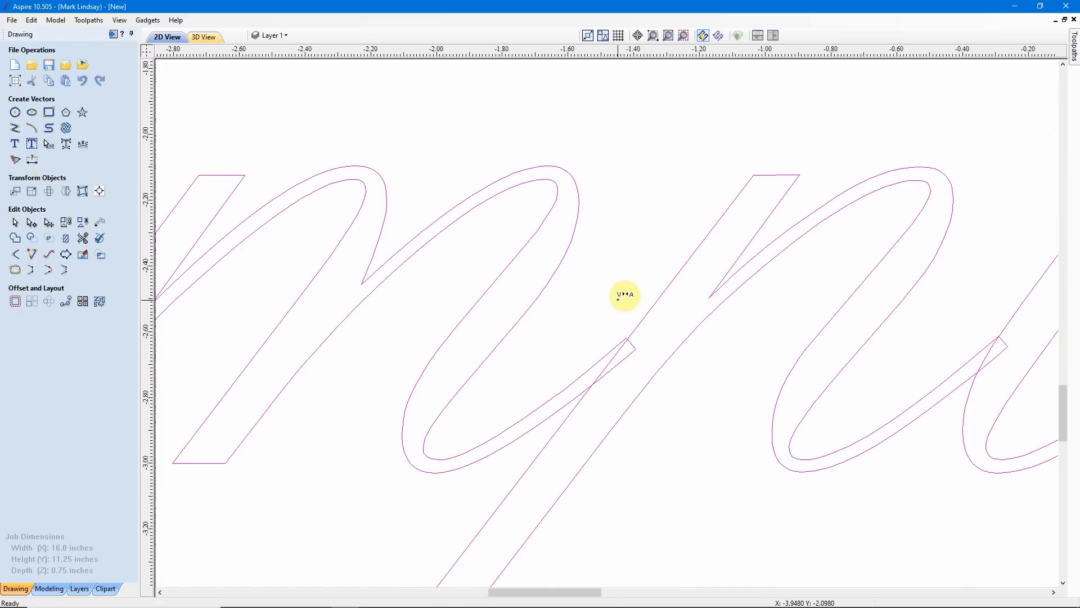
pyautogui.scroll(3, 617, 293)
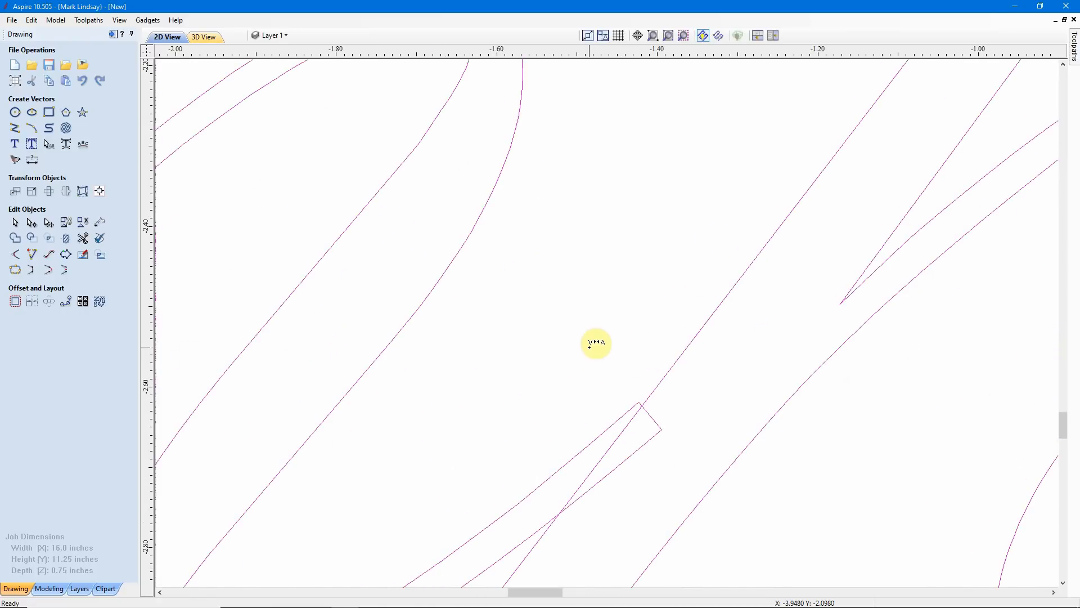
pyautogui.click(569, 361)
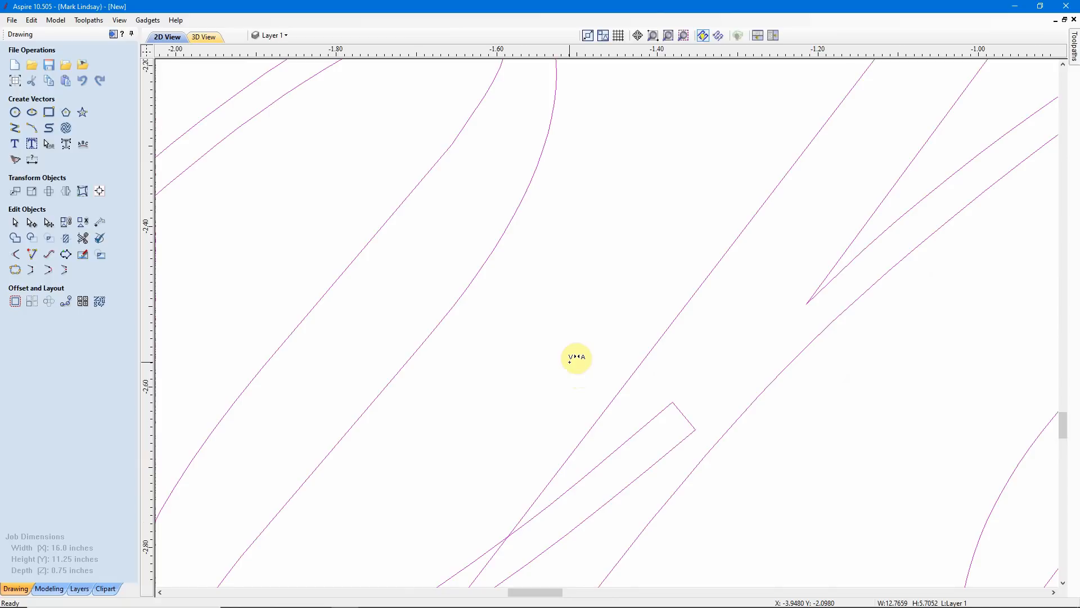
pyautogui.scroll(-3, 582, 334)
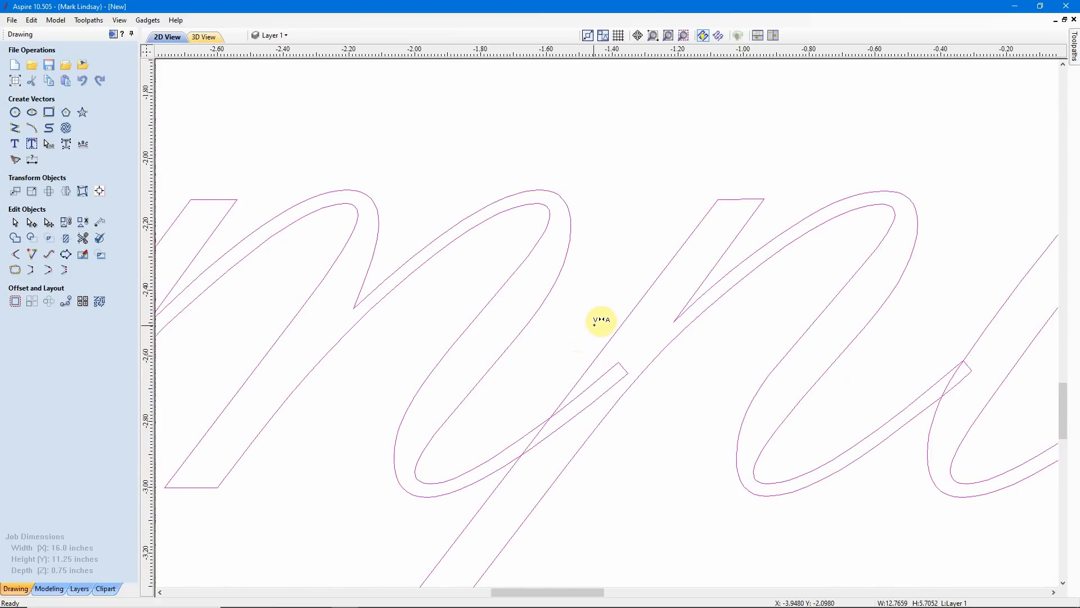
pyautogui.scroll(-2, 641, 394)
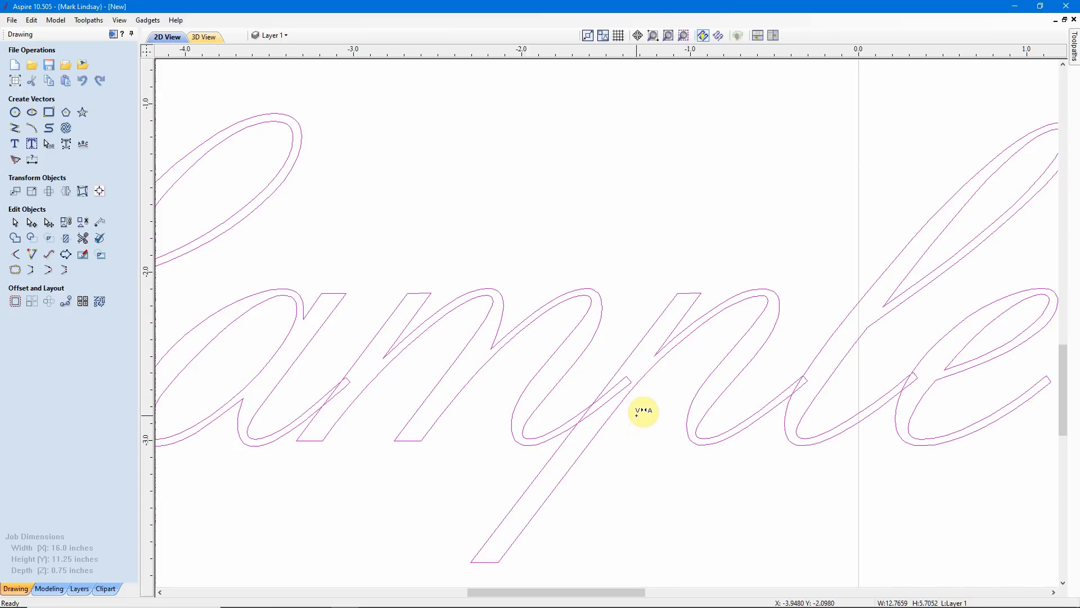
pyautogui.keyDown('shift'); pyautogui.click(636, 415); pyautogui.keyUp('shift')
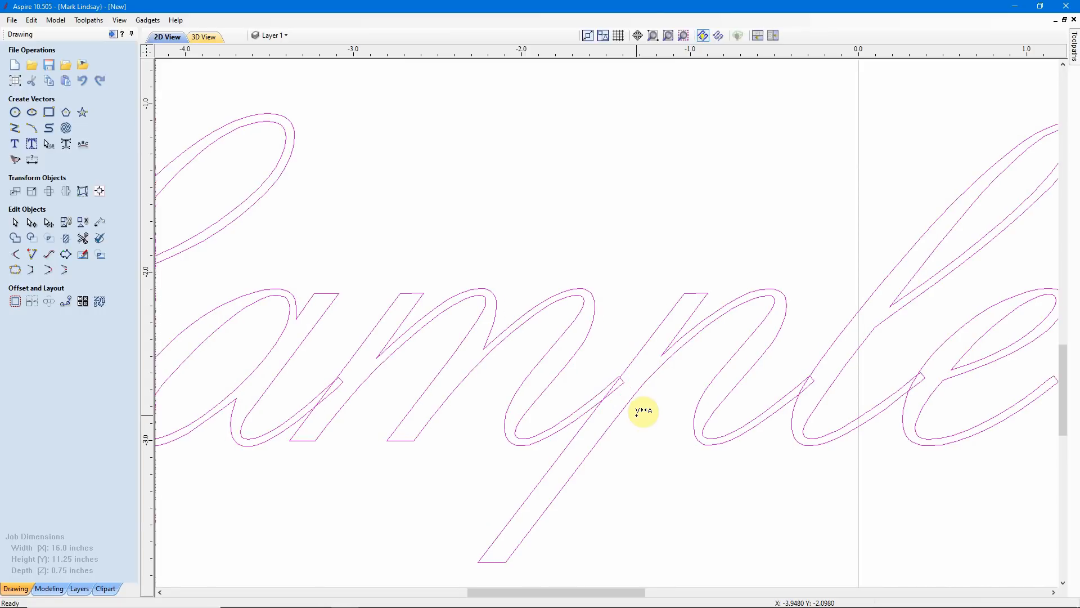
pyautogui.scroll(2, 610, 397)
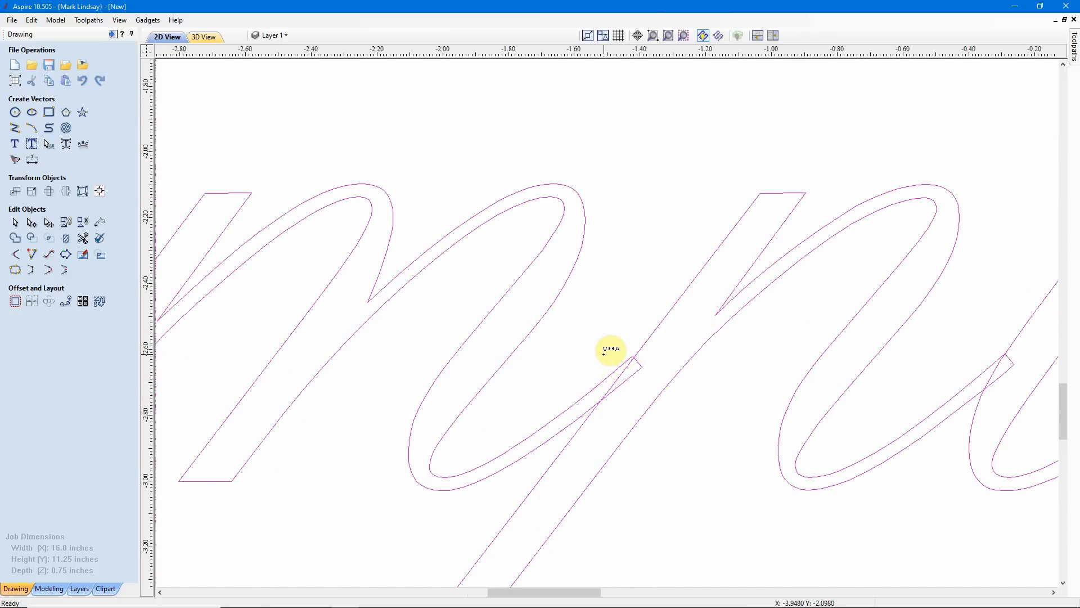
pyautogui.scroll(-2, 613, 361)
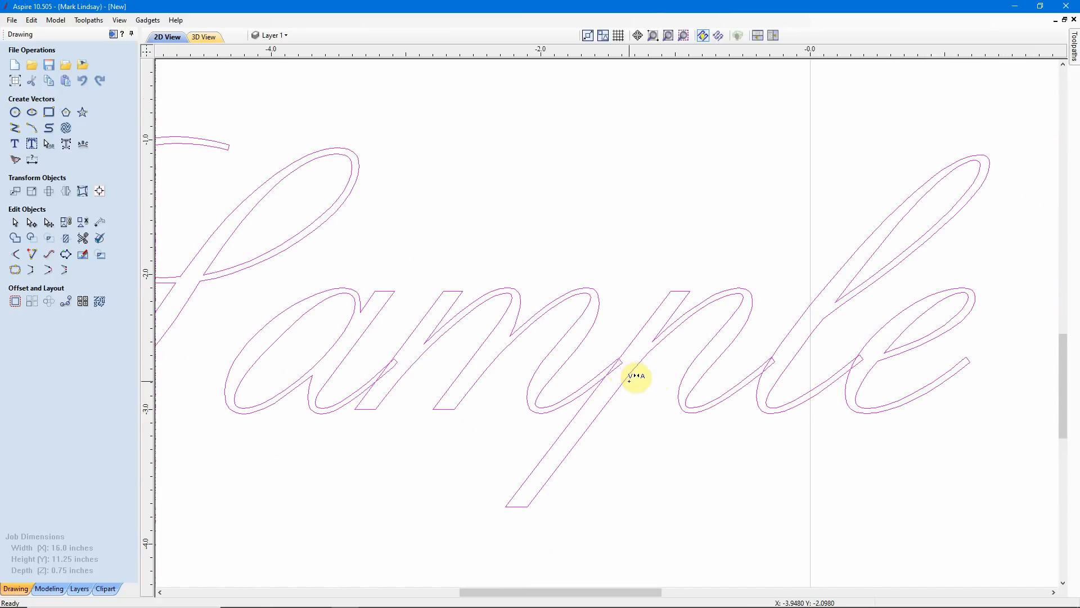
pyautogui.click(49, 147)
pyautogui.scroll(-2, 599, 358)
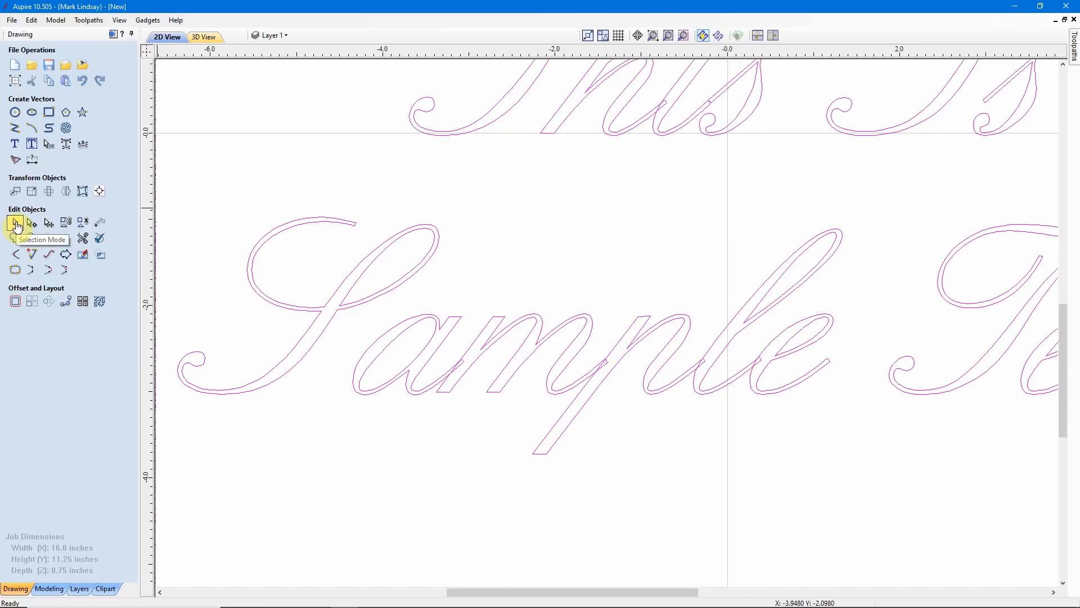
pyautogui.click(15, 224)
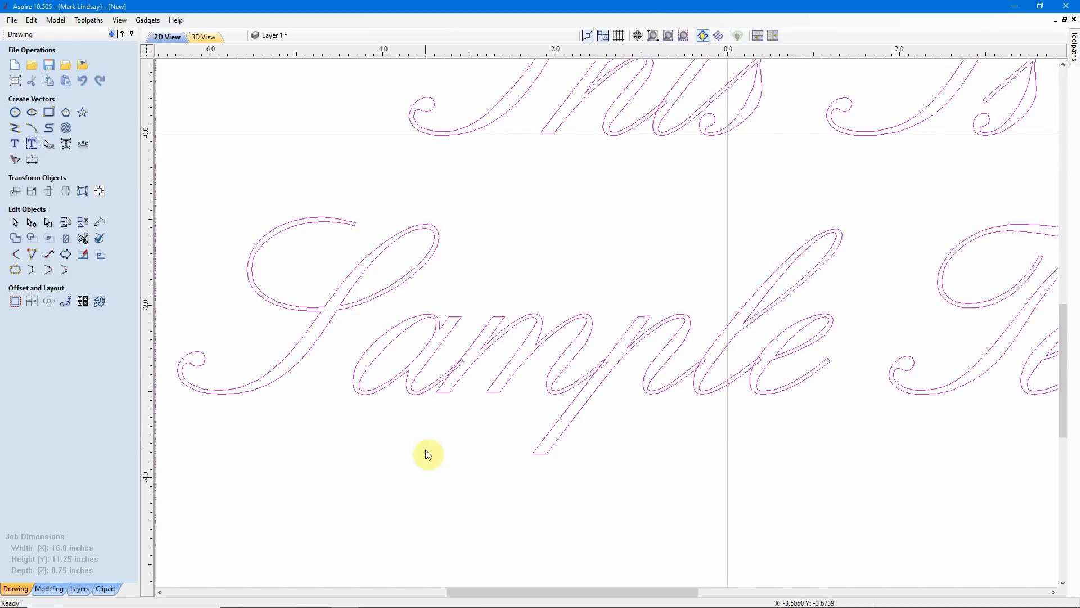
# - Convert the whole two-line text object to curves and deselect the letter outlines
pyautogui.scroll(3, 610, 363)
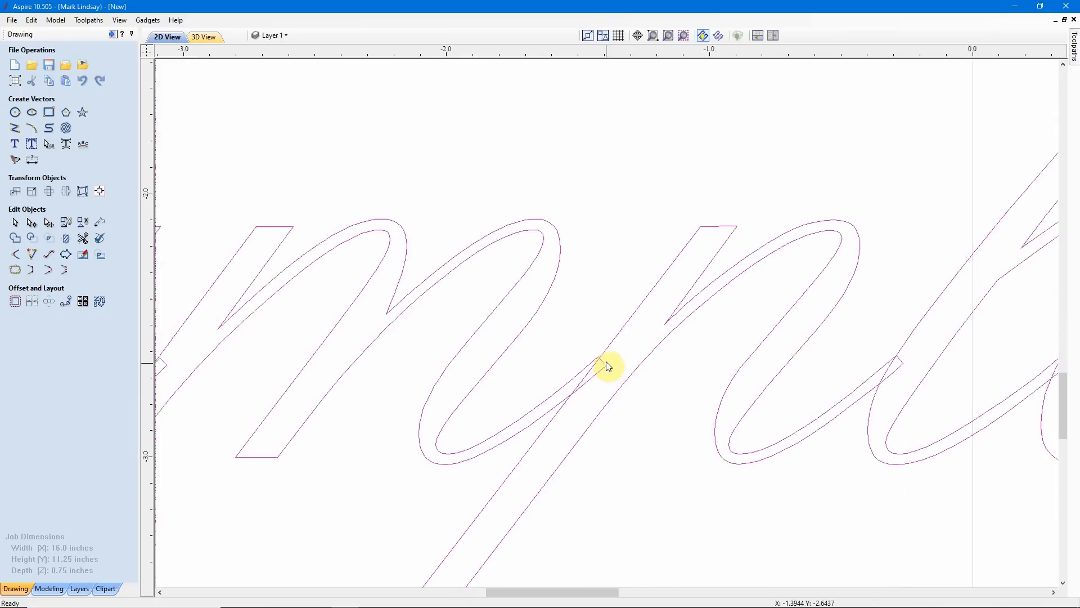
pyautogui.scroll(2, 607, 362)
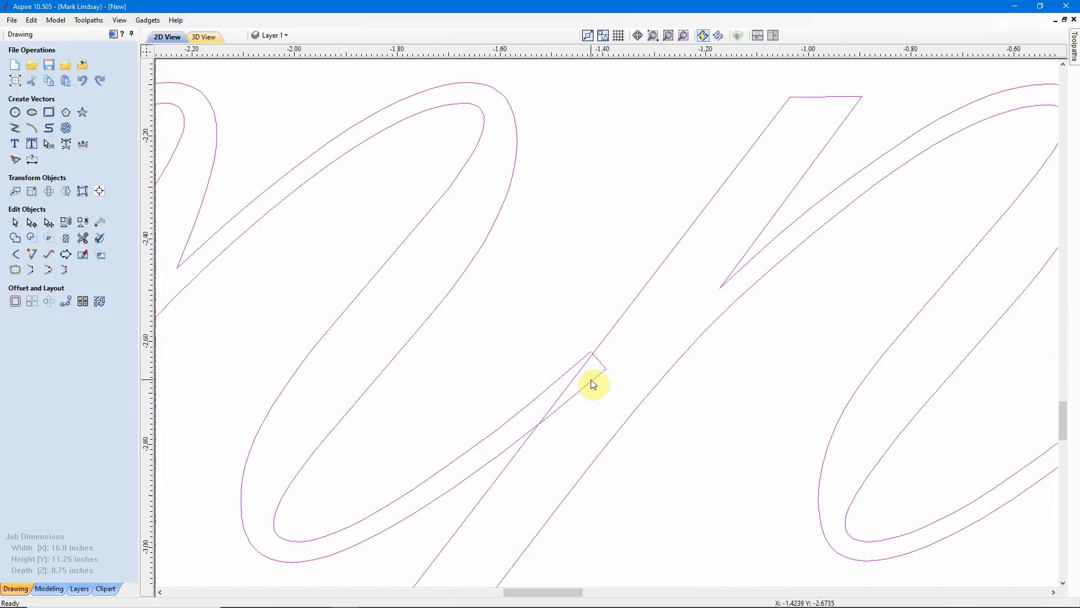
pyautogui.scroll(2, 594, 381)
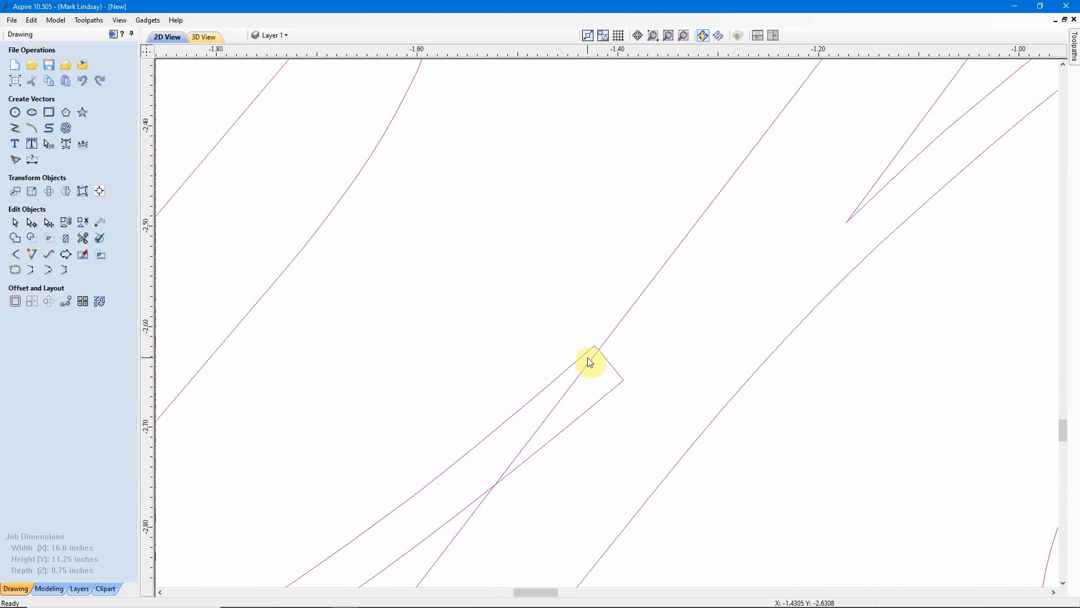
pyautogui.scroll(-8, 589, 362)
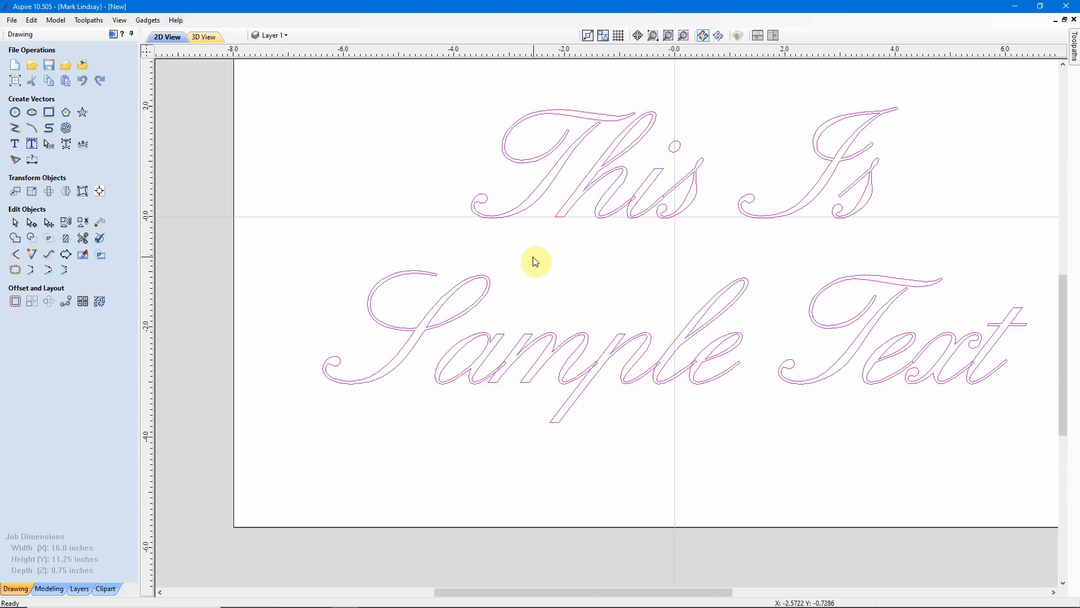
pyautogui.scroll(-1, 477, 258)
pyautogui.scroll(1, 791, 256)
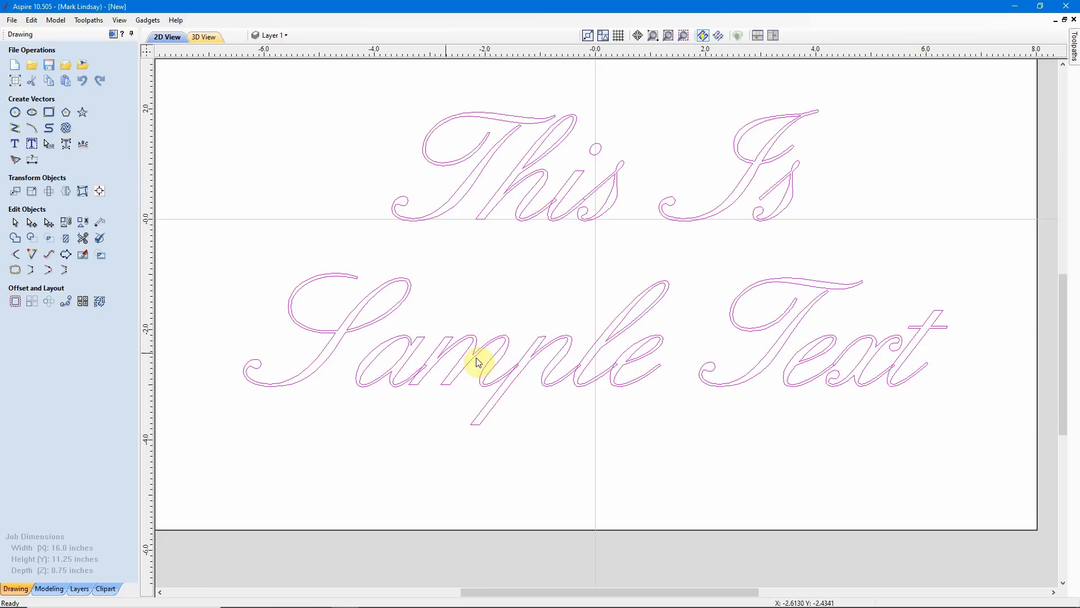
pyautogui.rightClick(545, 339)
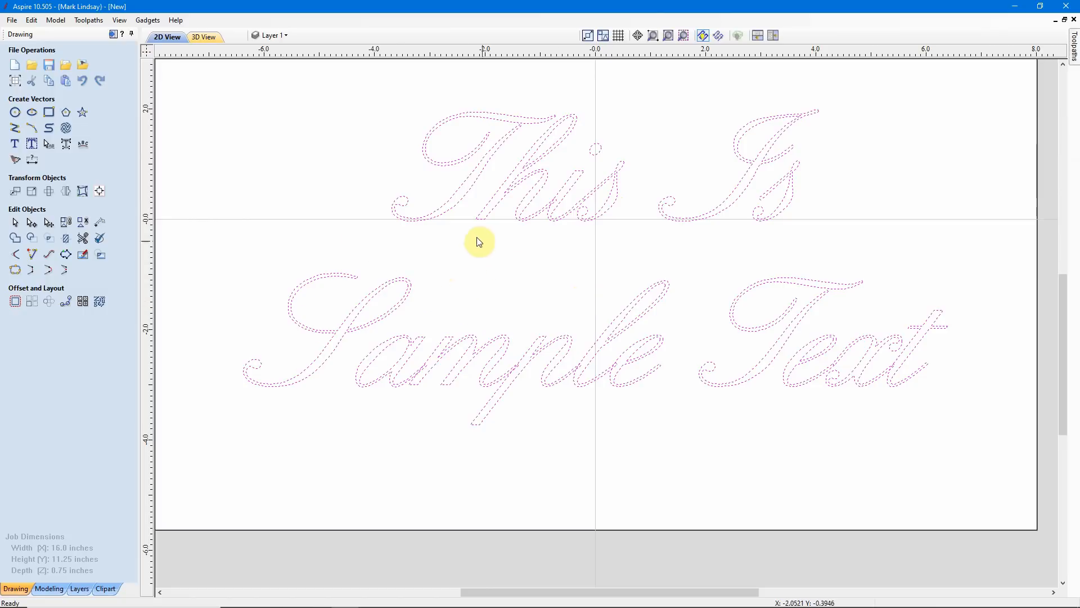
pyautogui.click(526, 283)
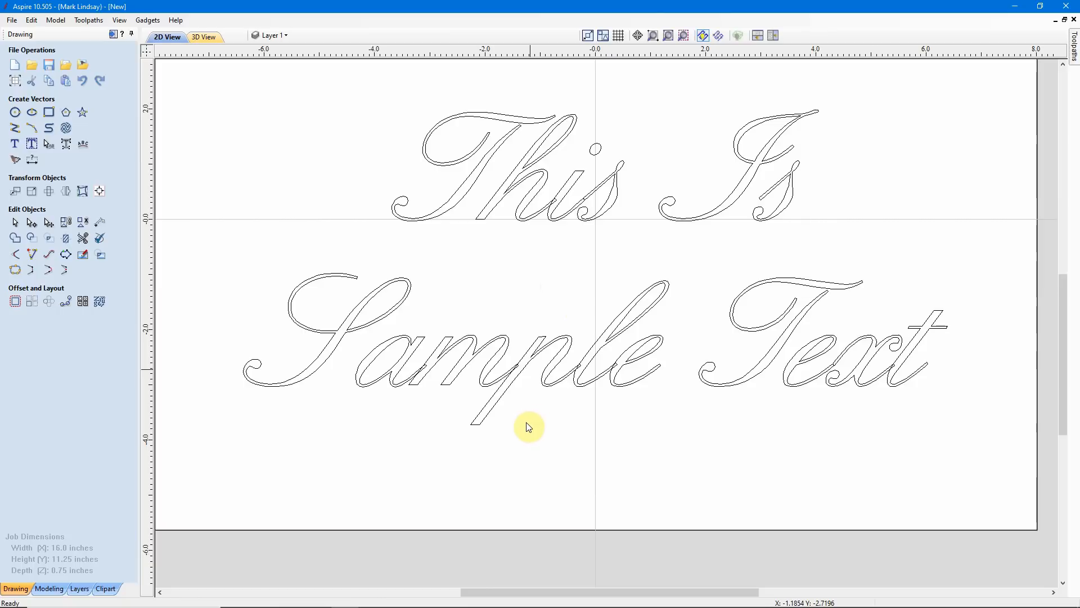
# - Examine up close where the converted outlines of m and p cross in "Sample"
pyautogui.scroll(1, 523, 394)
pyautogui.scroll(1, 523, 394)
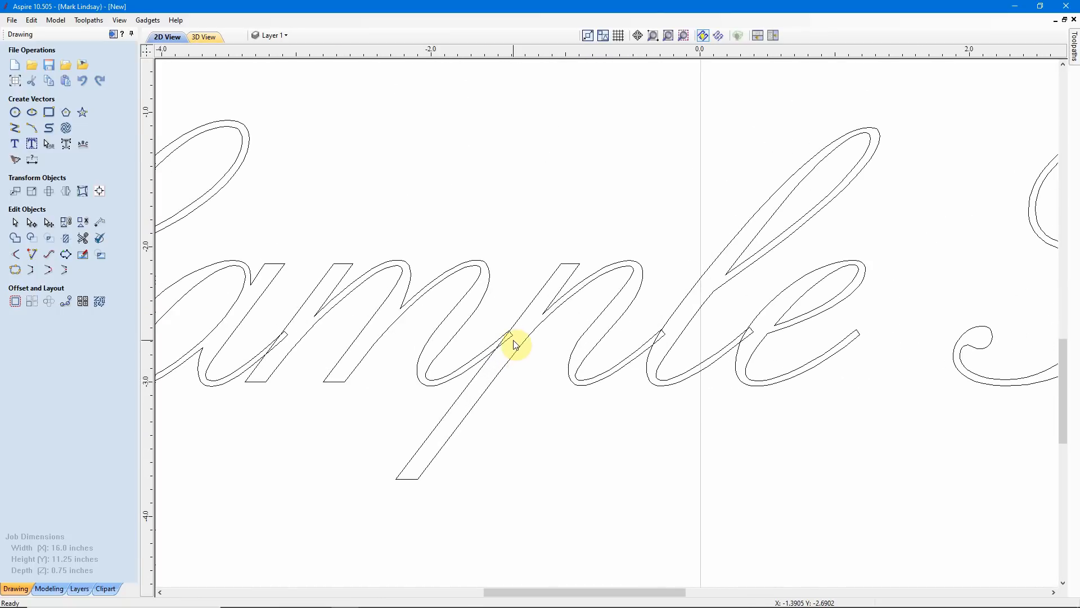
pyautogui.scroll(2, 509, 342)
pyautogui.scroll(2, 509, 337)
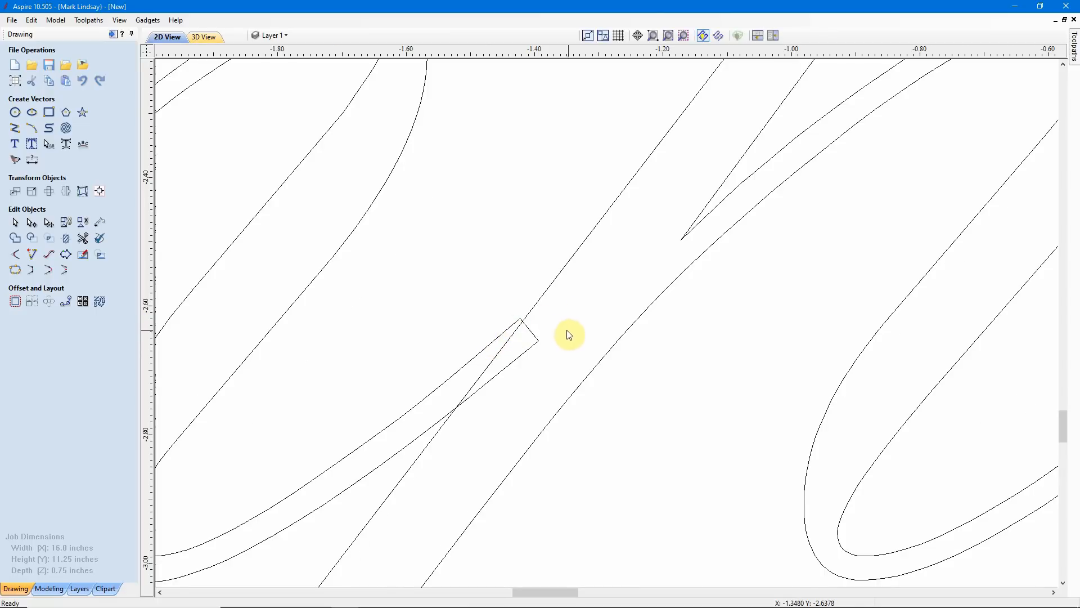
# - Select the a and m outlines in "Sample" and shift them slightly right until the tail corner of m meets the p's stem edge, then deselect
pyautogui.scroll(-2, 633, 335)
pyautogui.scroll(-3, 635, 333)
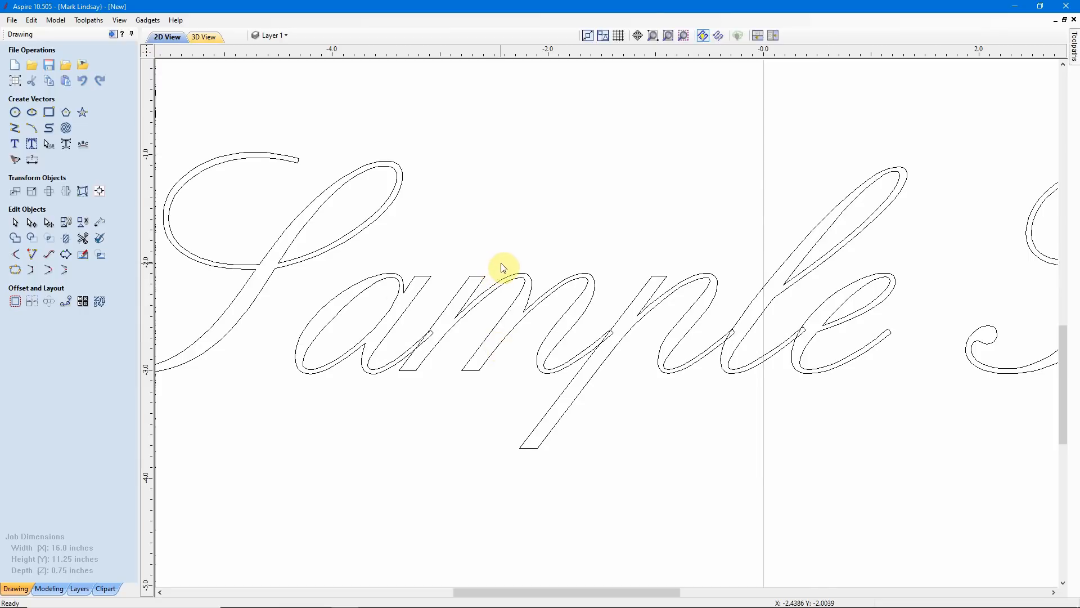
pyautogui.moveTo(501, 267); pyautogui.dragTo(392, 359)
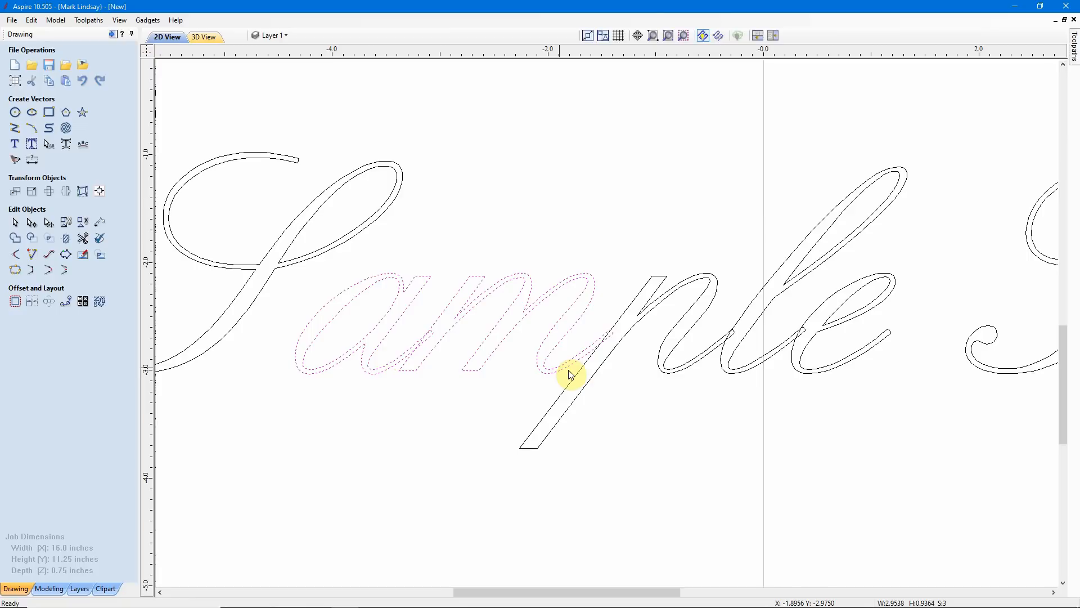
pyautogui.scroll(4, 616, 334)
pyautogui.scroll(7, 616, 335)
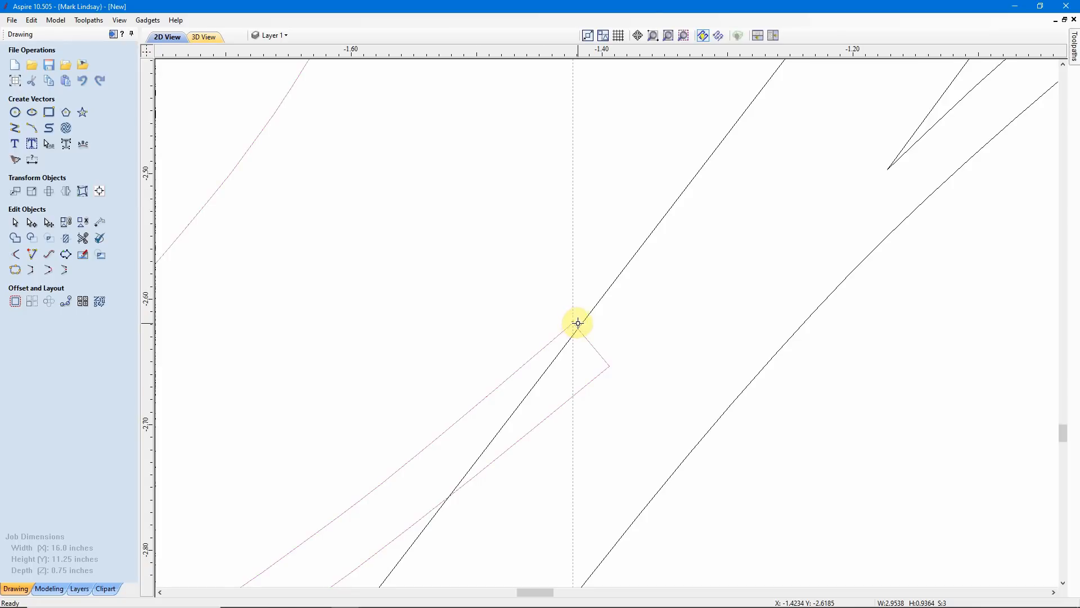
pyautogui.moveTo(578, 321); pyautogui.dragTo(592, 325)
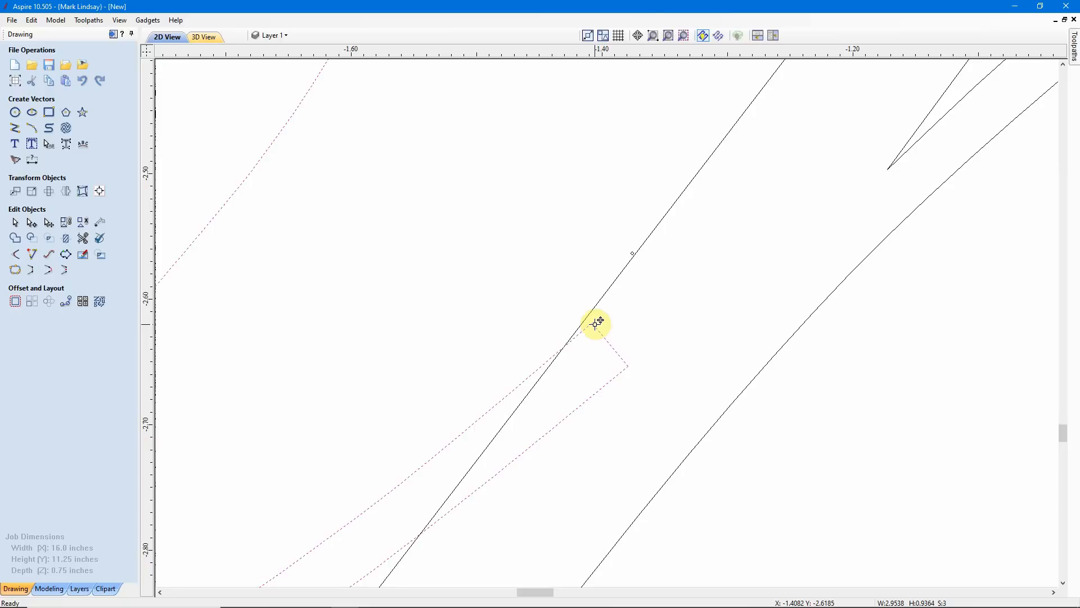
pyautogui.scroll(-5, 659, 341)
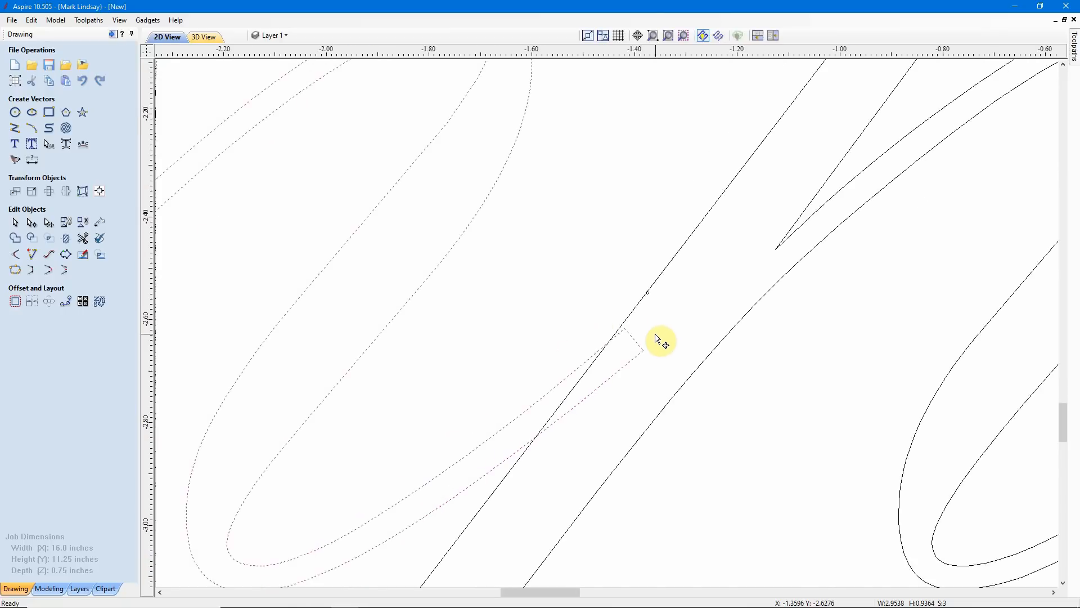
pyautogui.scroll(-2, 611, 349)
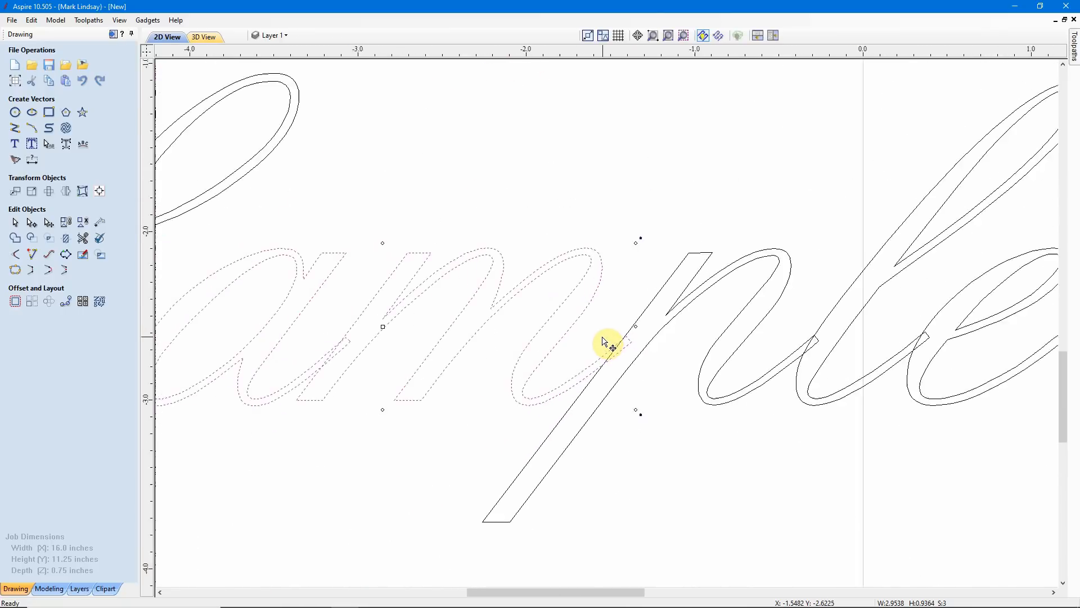
pyautogui.click(656, 444)
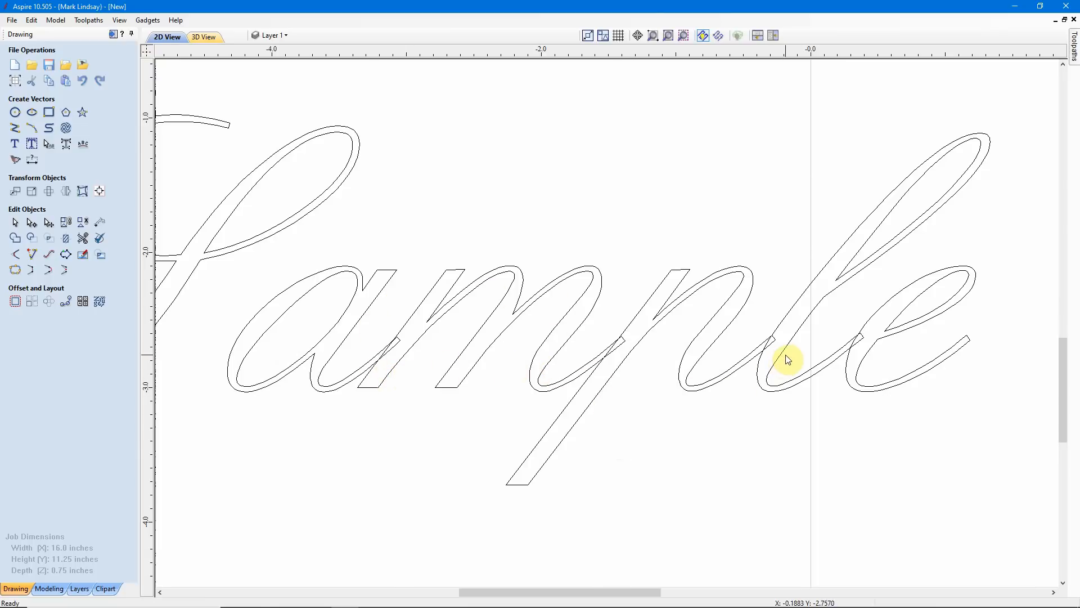
# - Examine up close where the tail of p crosses l and the tail of l crosses e in "Sample"
pyautogui.scroll(3, 786, 355)
pyautogui.scroll(6, 778, 347)
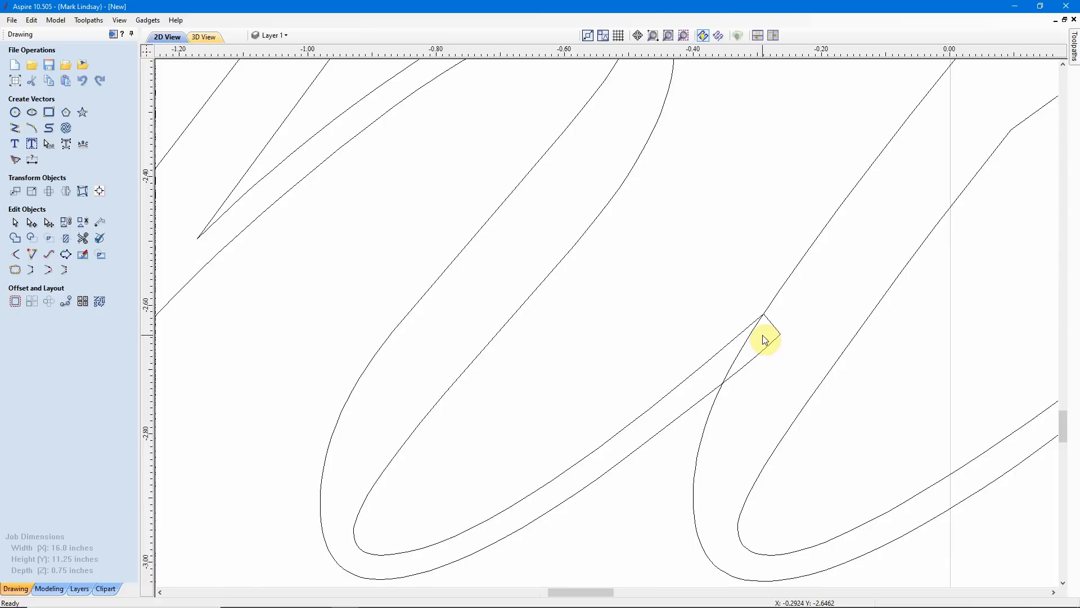
pyautogui.scroll(9, 783, 311)
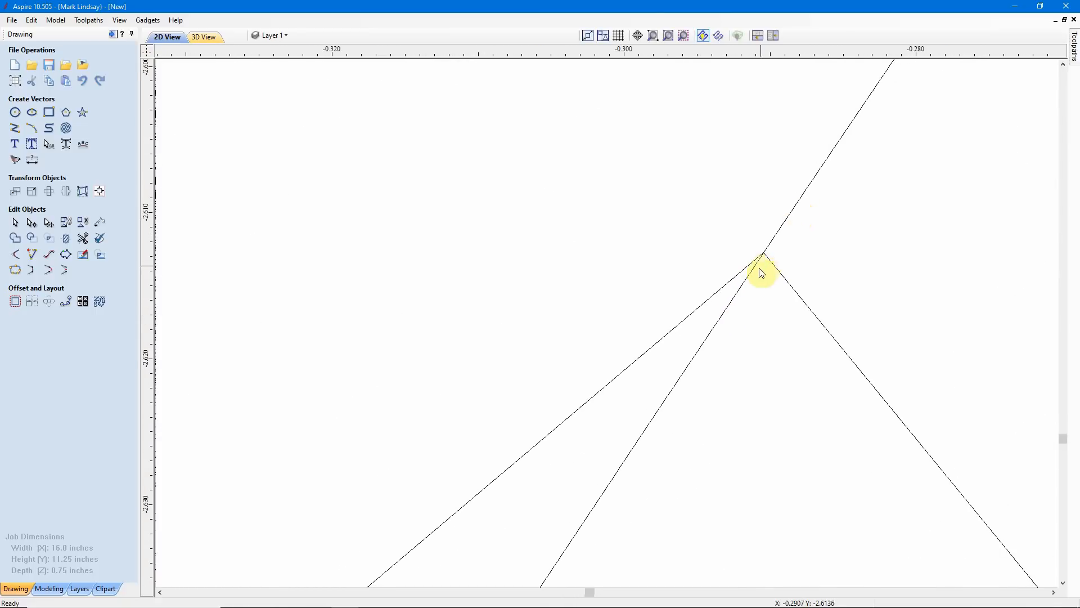
pyautogui.scroll(-3, 750, 346)
pyautogui.scroll(-12, 750, 341)
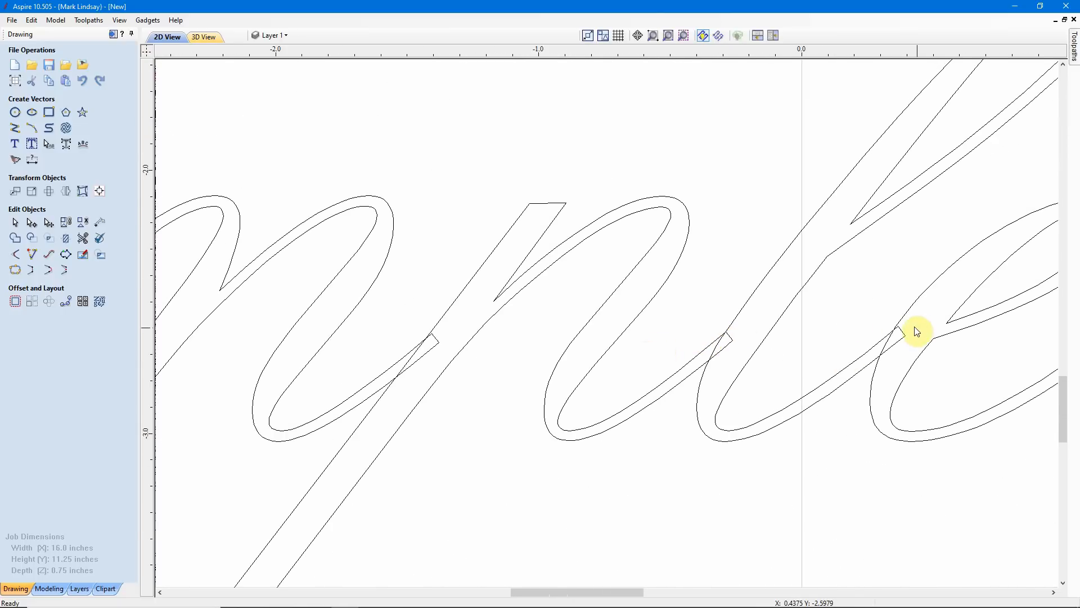
pyautogui.scroll(3, 917, 333)
pyautogui.scroll(-2, 916, 332)
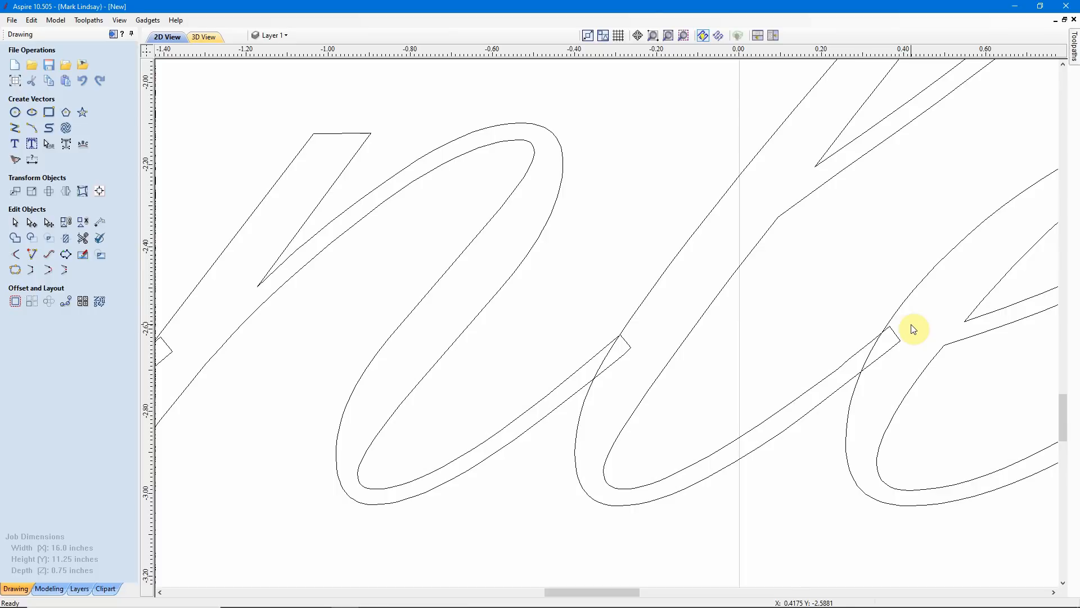
pyautogui.scroll(-2, 823, 345)
pyautogui.scroll(-2, 741, 371)
pyautogui.scroll(-2, 608, 313)
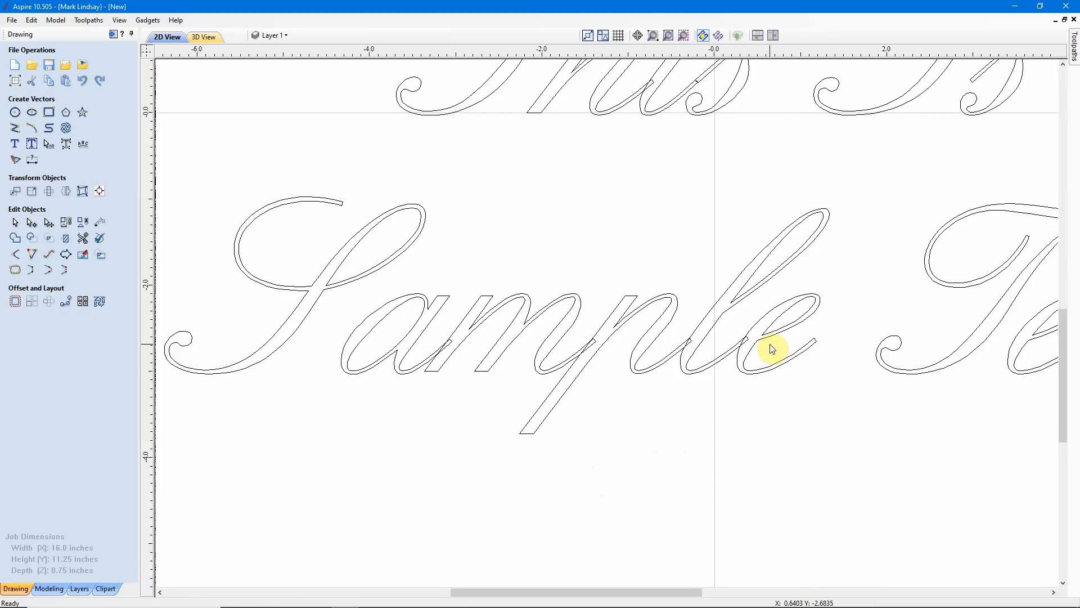
# - Try welding the a, m, p, l and e of "Sample" with the inner loops of l and e included, and undo the weld
pyautogui.moveTo(771, 345); pyautogui.dragTo(417, 395)
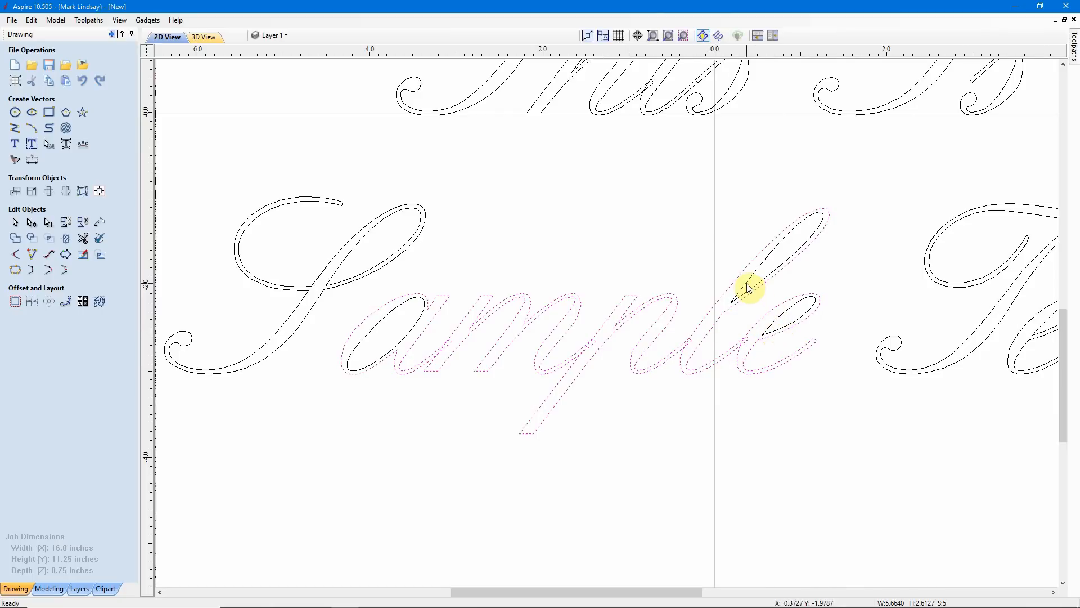
pyautogui.click(405, 441)
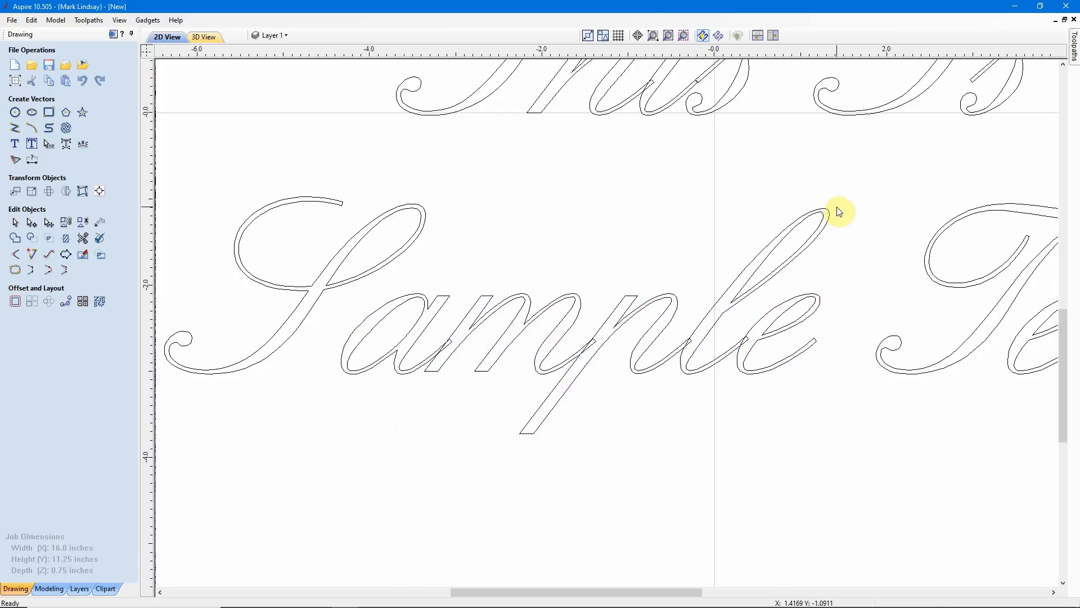
pyautogui.moveTo(836, 207); pyautogui.dragTo(430, 370)
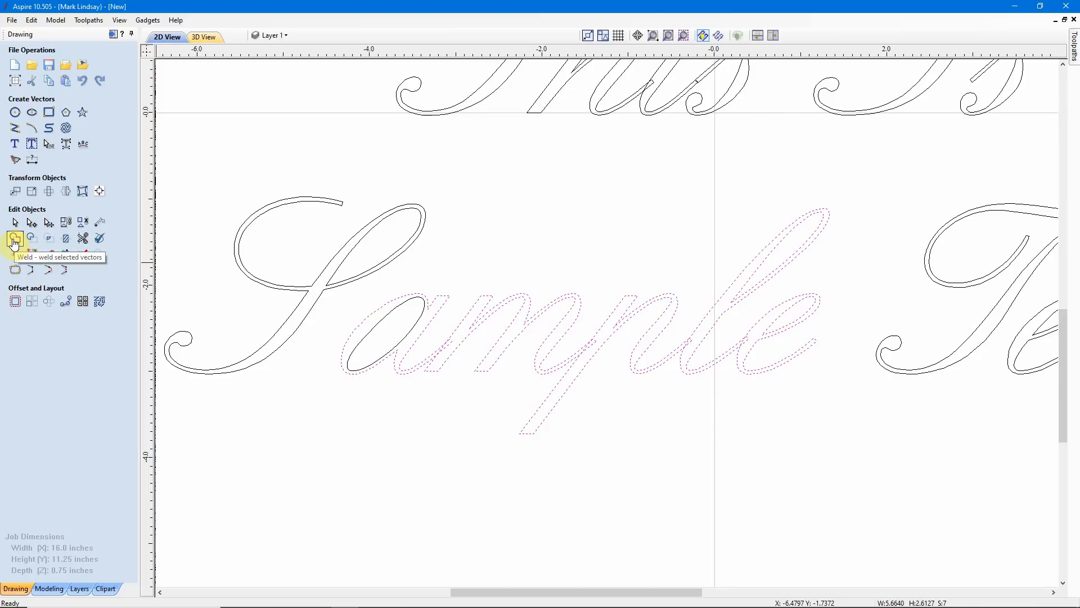
pyautogui.click(14, 243)
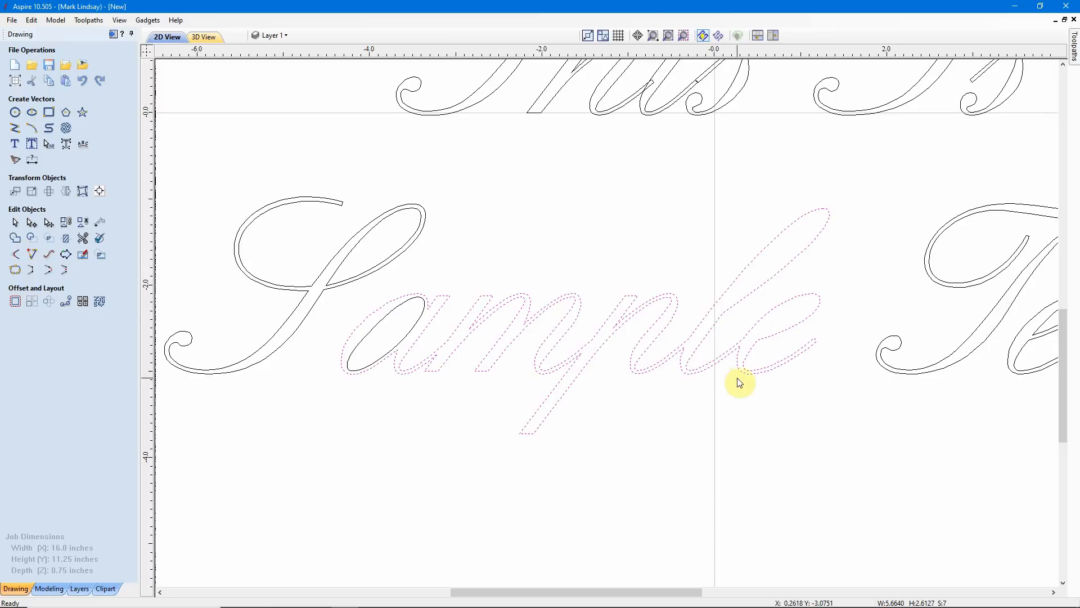
pyautogui.click(788, 350)
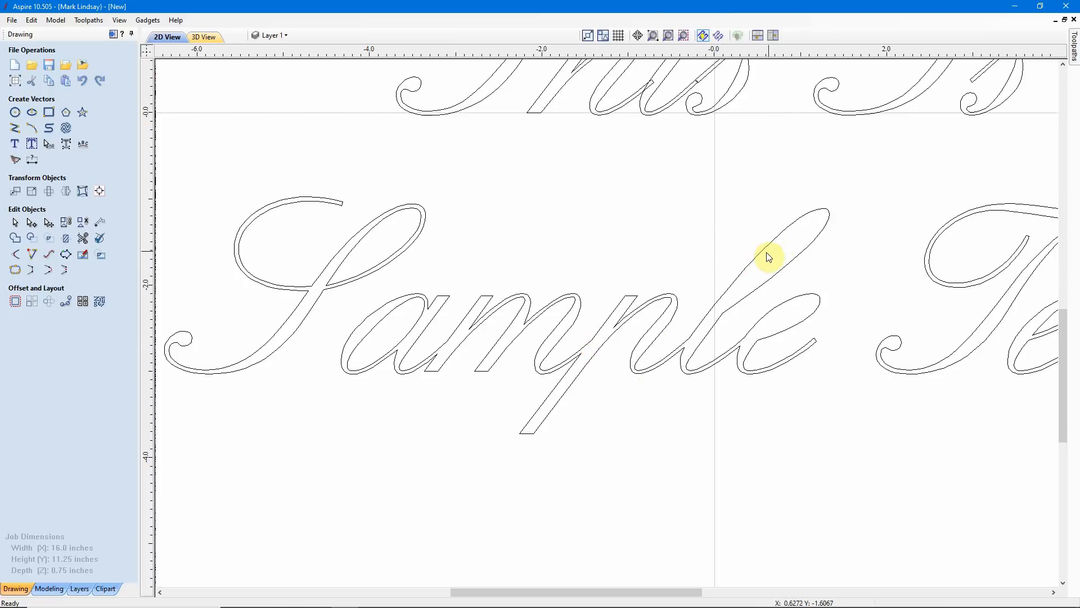
pyautogui.click(797, 236)
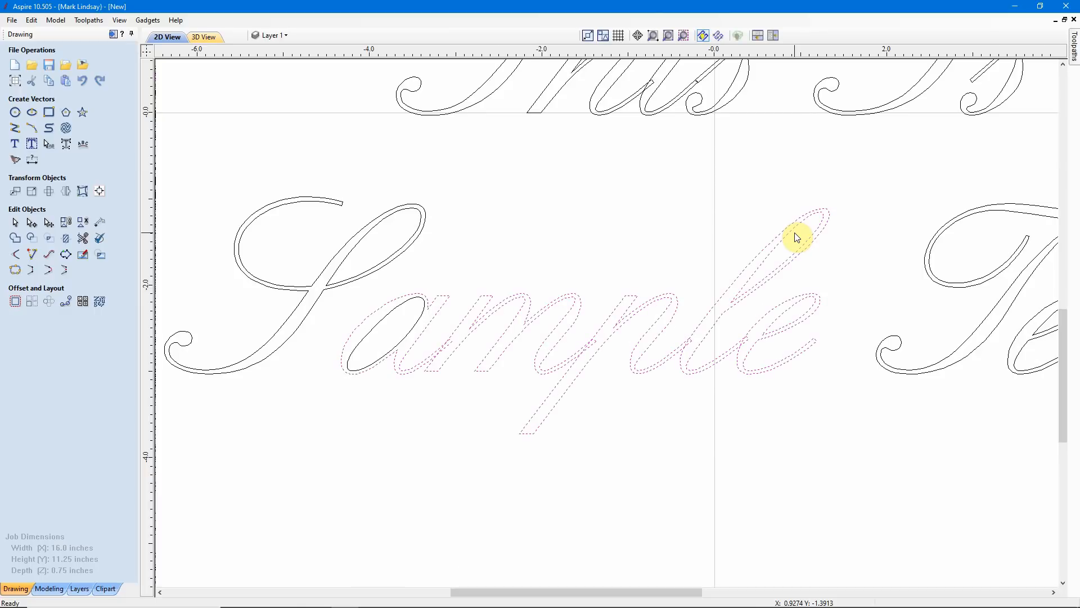
pyautogui.click(816, 273)
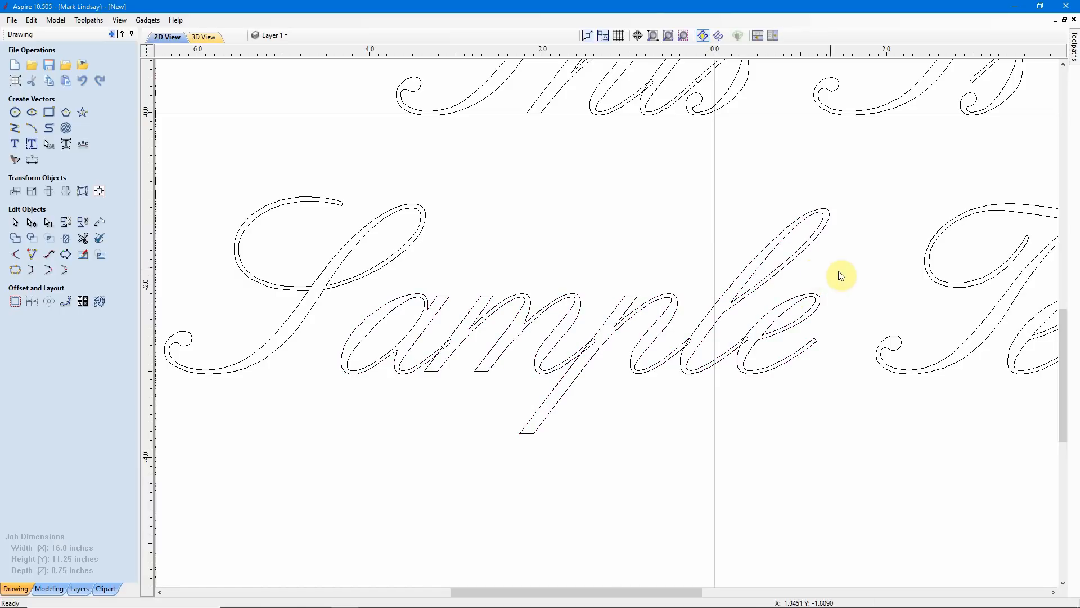
# - Weld only the outer outlines of a, m, p, l and e in "Sample", leaving the inner loops out of the selection
pyautogui.moveTo(769, 345); pyautogui.dragTo(422, 388)
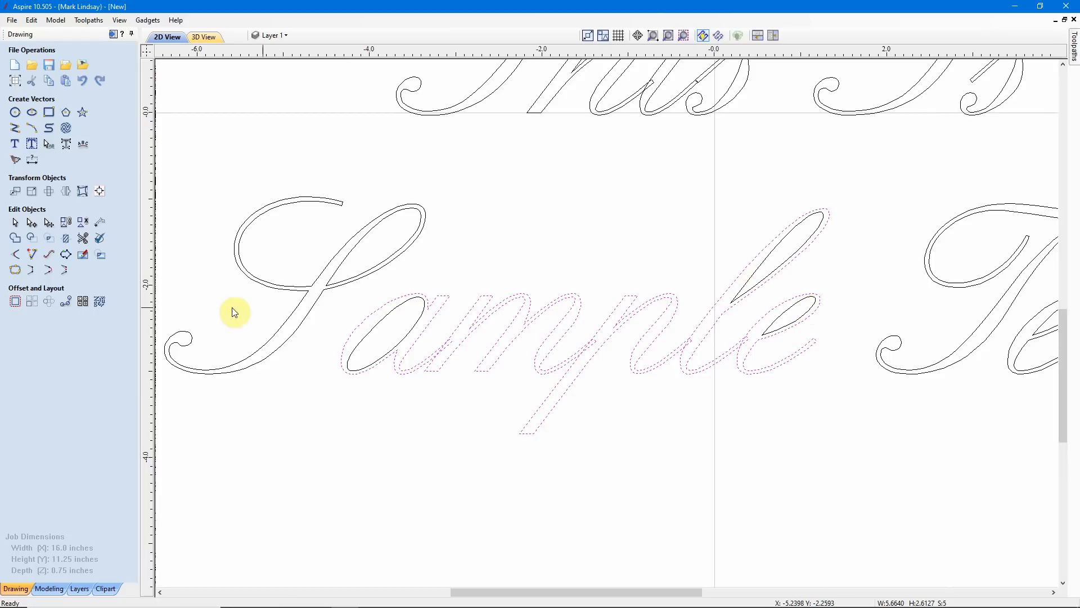
pyautogui.click(13, 242)
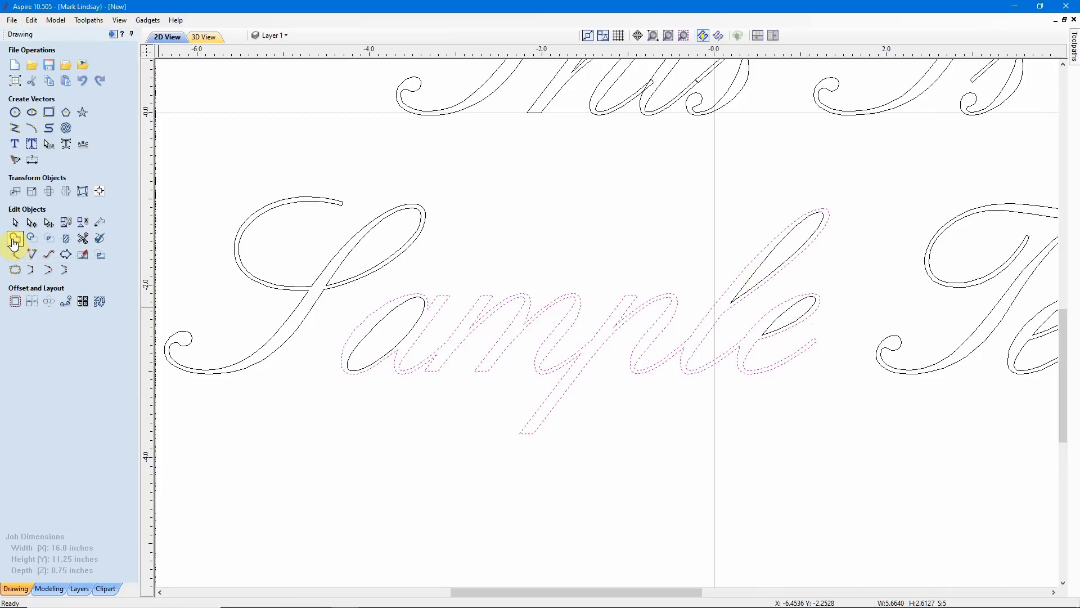
pyautogui.click(591, 429)
pyautogui.scroll(1, 731, 361)
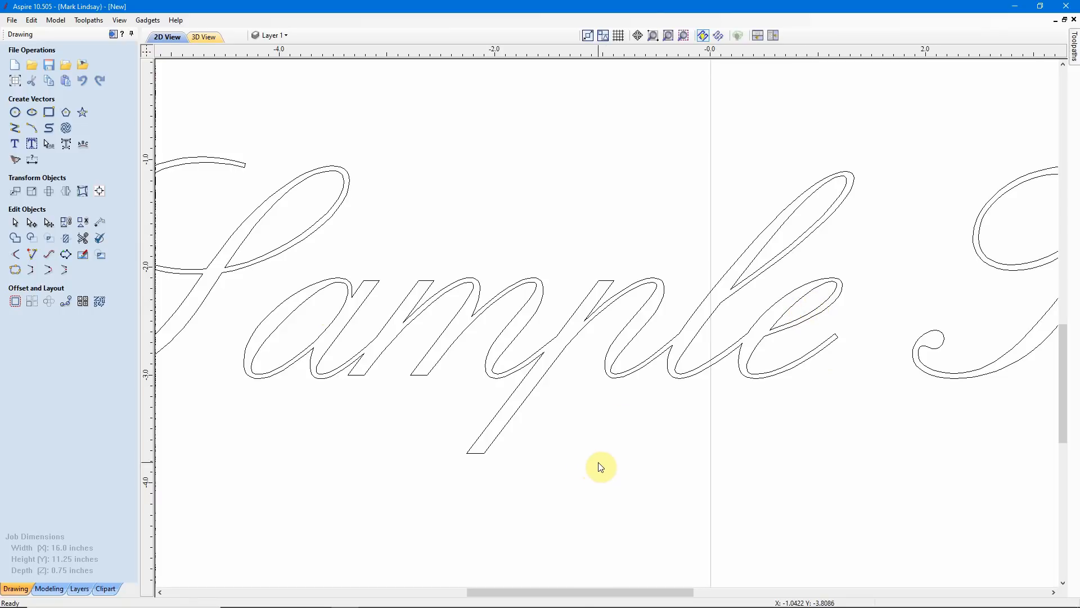
pyautogui.scroll(-1, 632, 447)
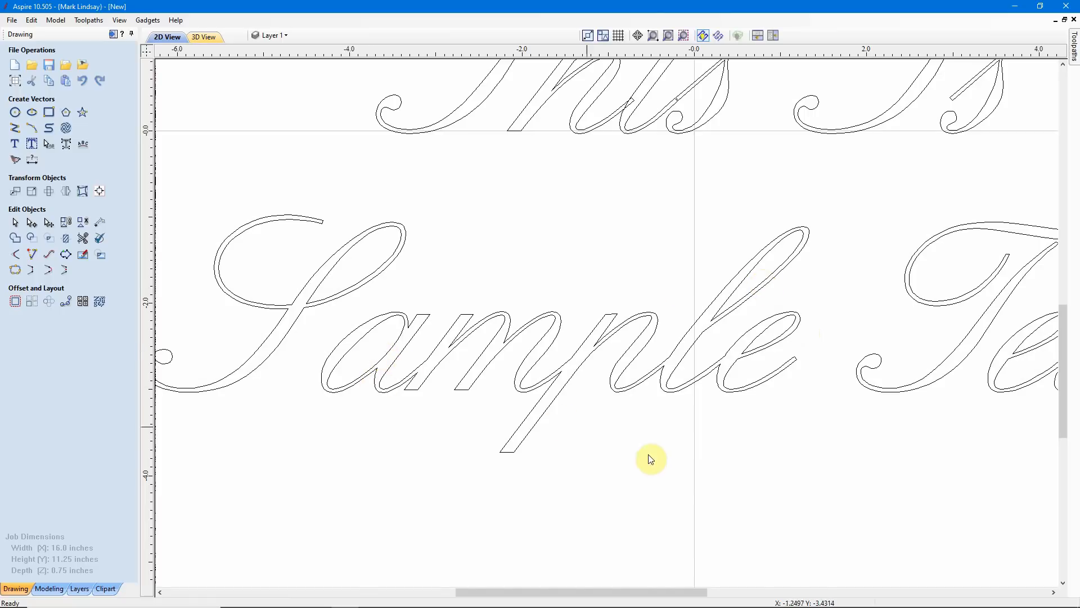
# - Select the h in "This" and move it slightly left and up so its tail corner meets the edge of the i
pyautogui.scroll(-3, 580, 438)
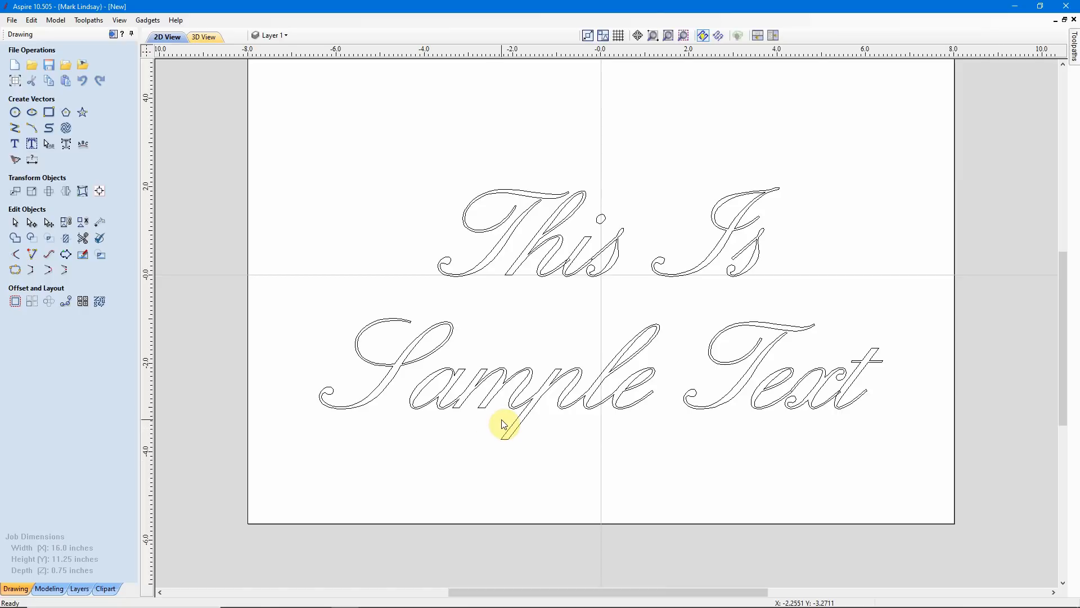
pyautogui.scroll(1, 566, 256)
pyautogui.scroll(2, 614, 278)
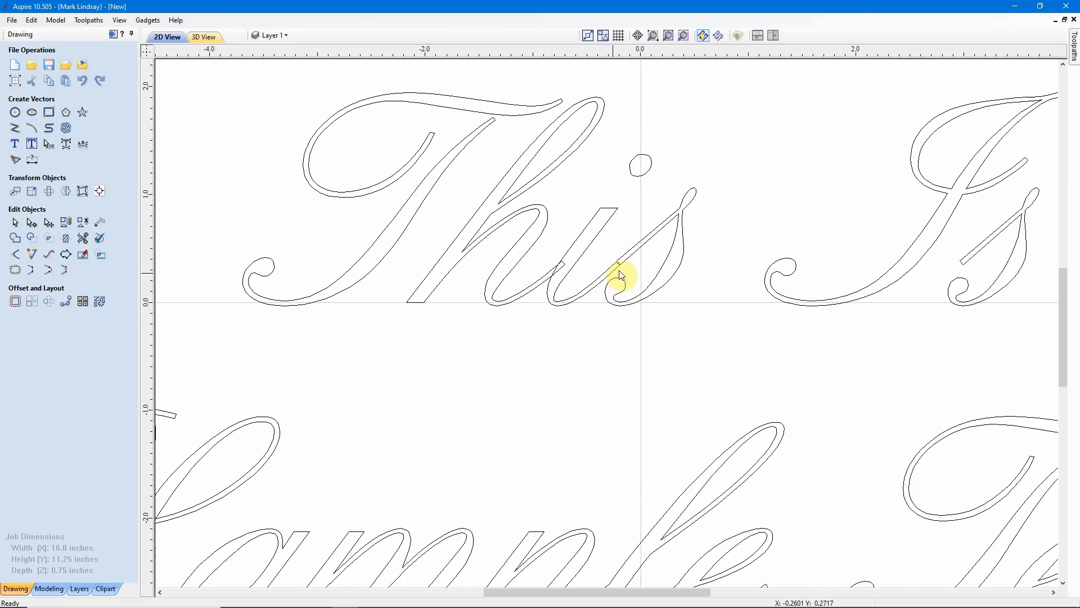
pyautogui.scroll(2, 563, 291)
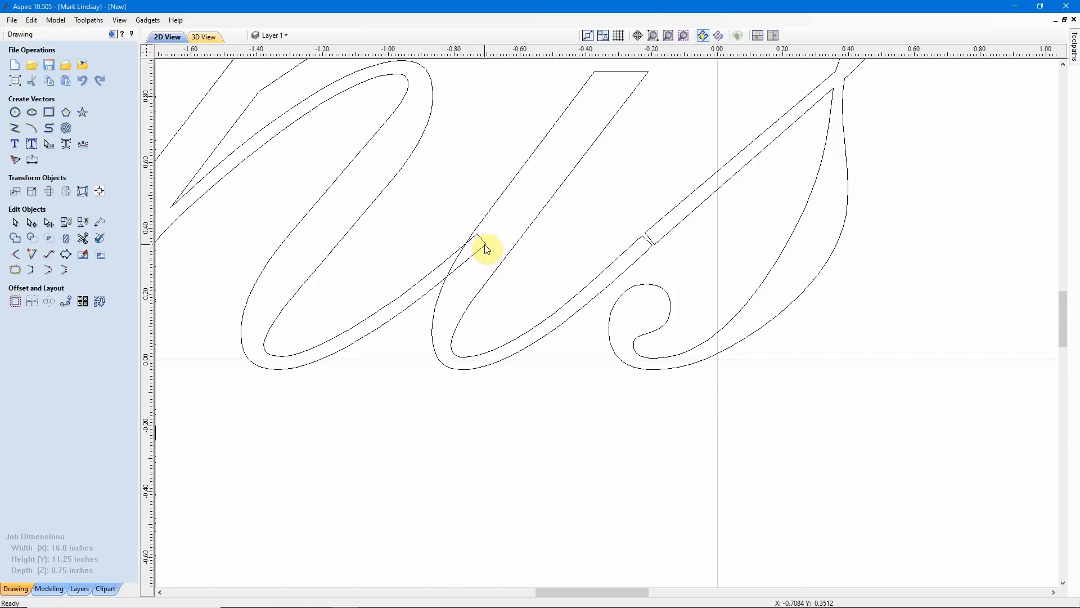
pyautogui.scroll(-2, 574, 304)
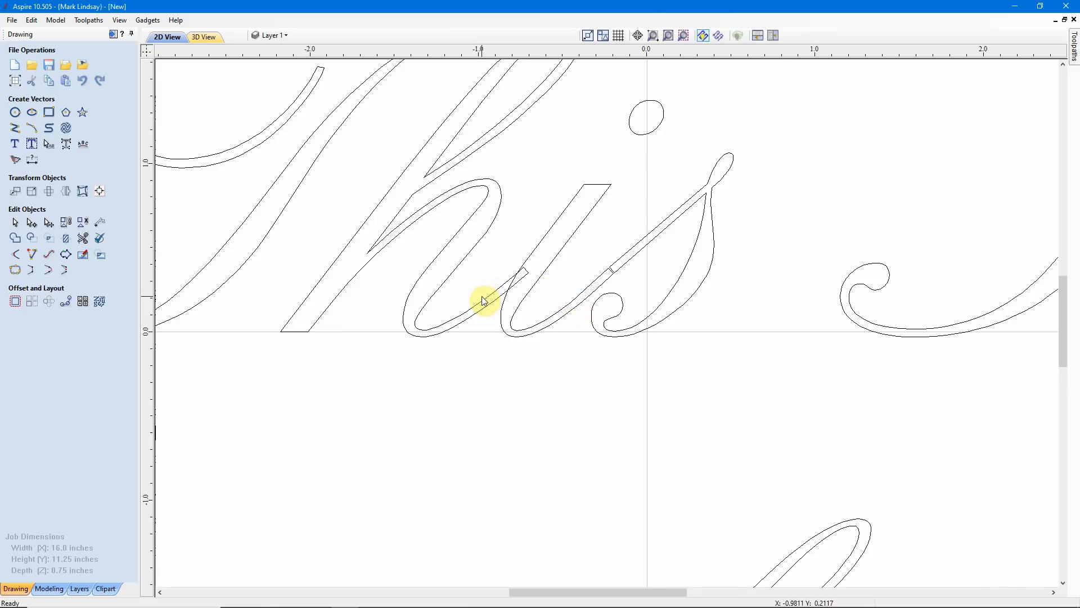
pyautogui.click(434, 214)
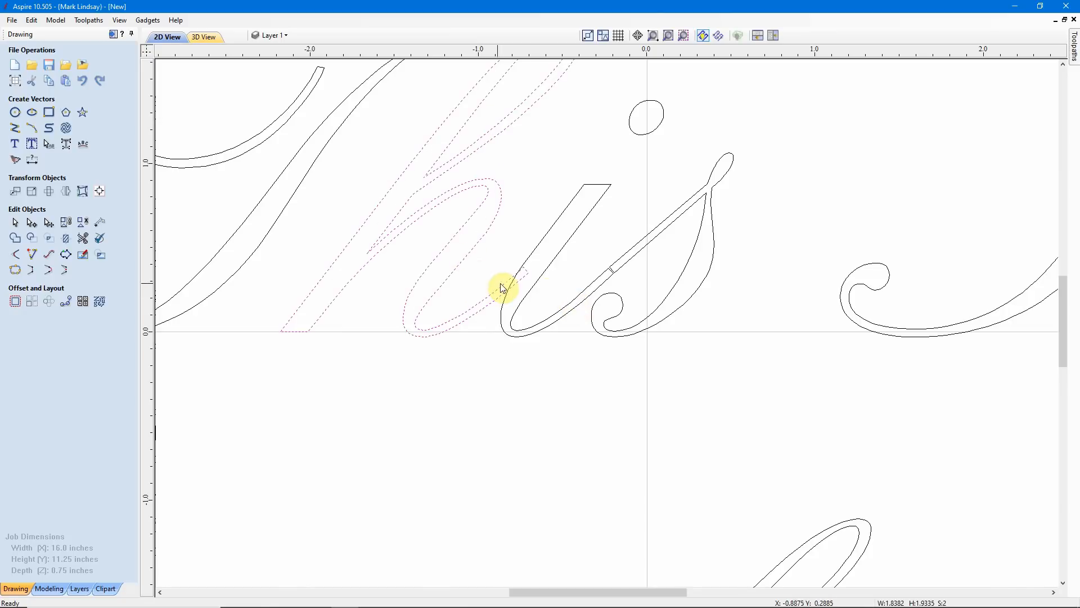
pyautogui.scroll(6, 523, 264)
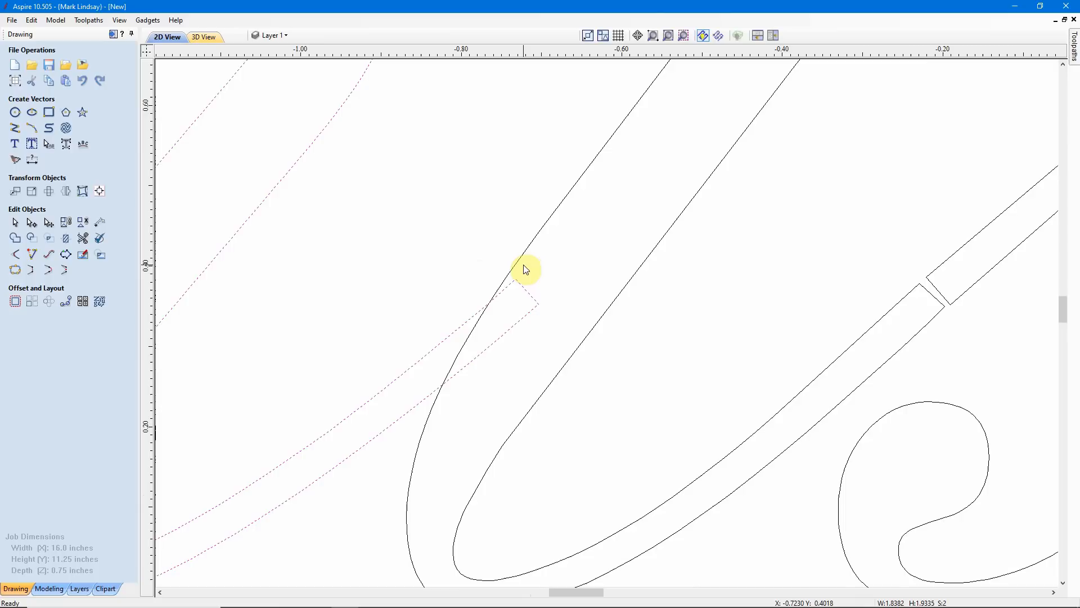
pyautogui.scroll(2, 523, 264)
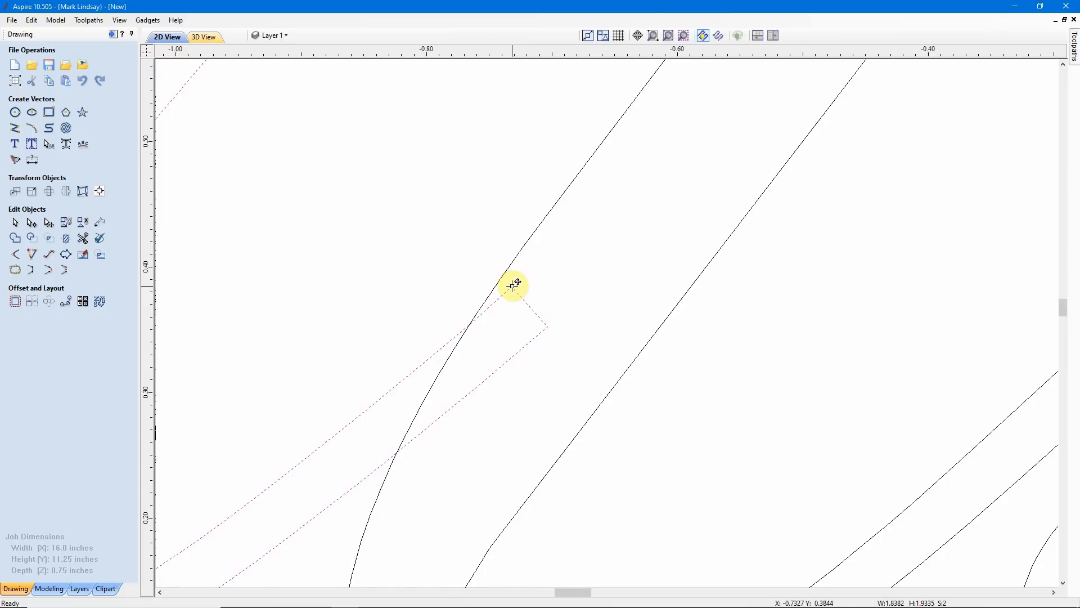
pyautogui.moveTo(506, 286); pyautogui.dragTo(503, 283)
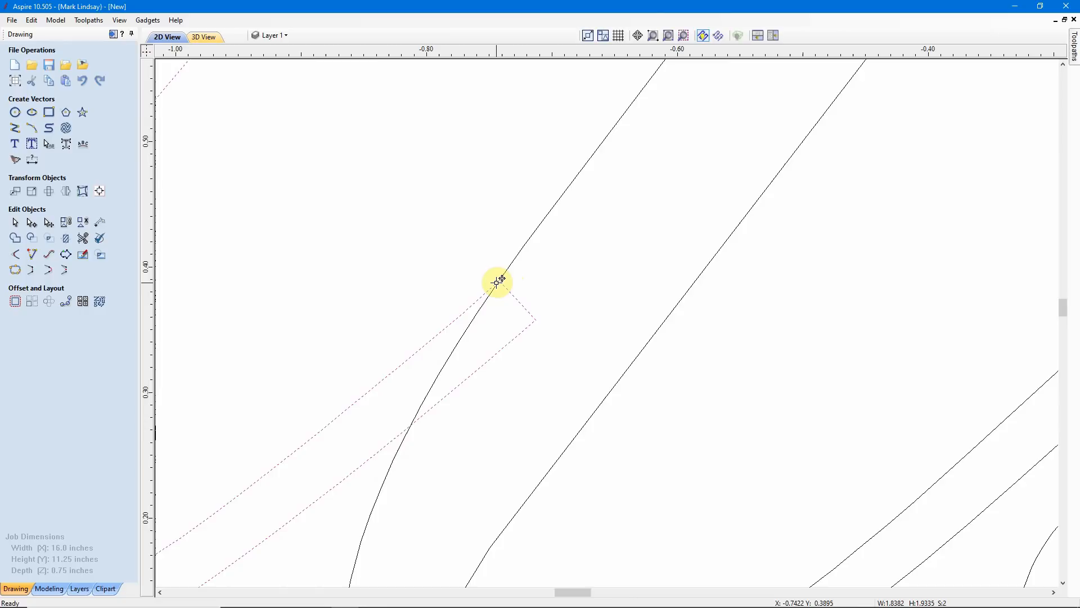
# - Fine-tune the h at high magnification so its tail corner sits just at the i's outline, and deselect it
pyautogui.scroll(8, 507, 286)
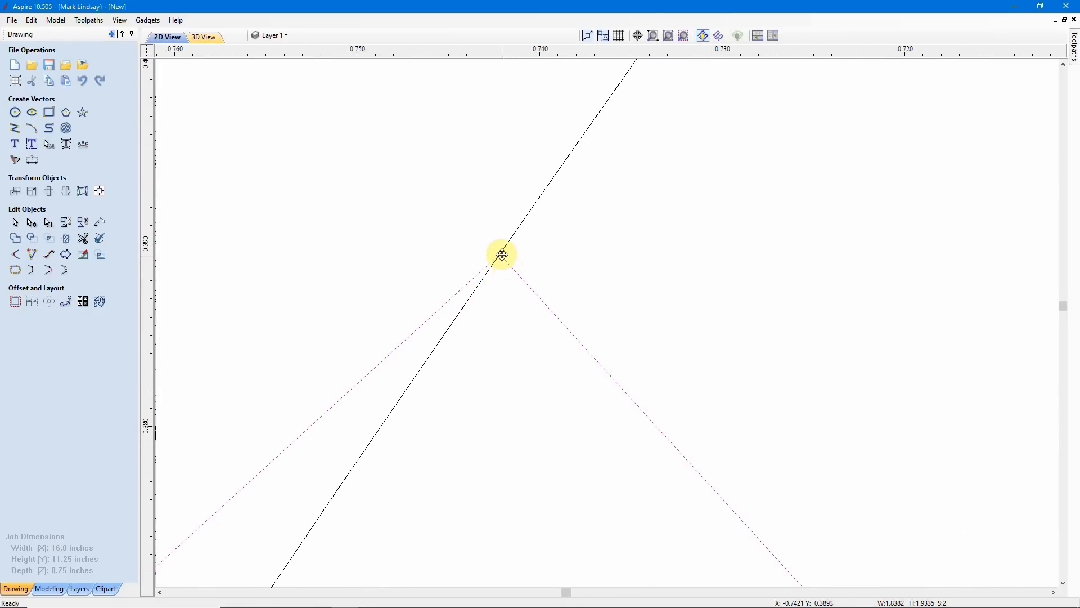
pyautogui.moveTo(502, 255); pyautogui.dragTo(512, 267)
pyautogui.scroll(-3, 532, 268)
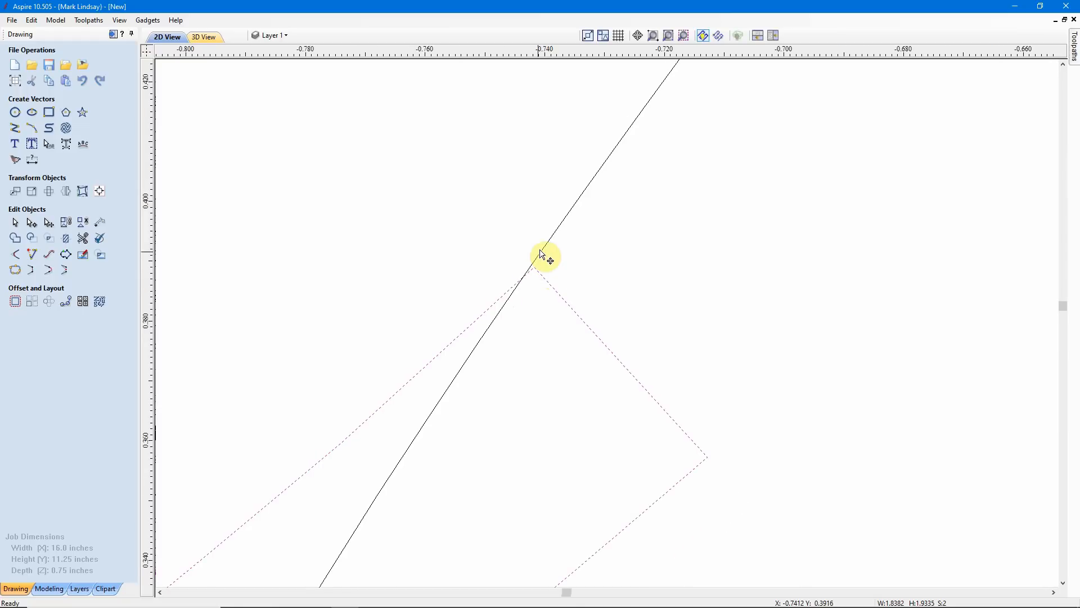
pyautogui.click(675, 243)
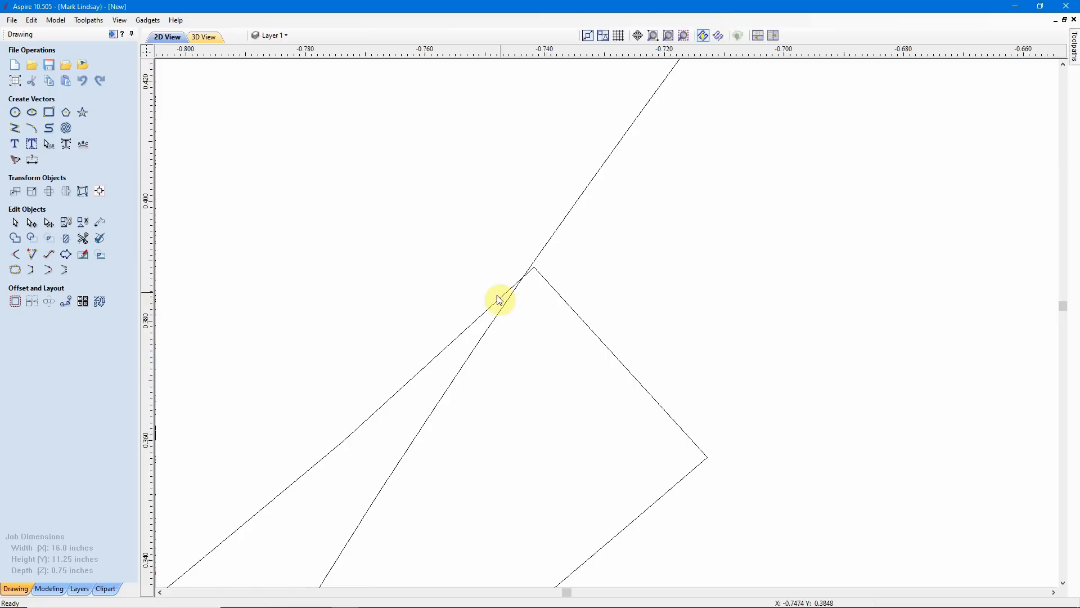
pyautogui.scroll(-2, 619, 275)
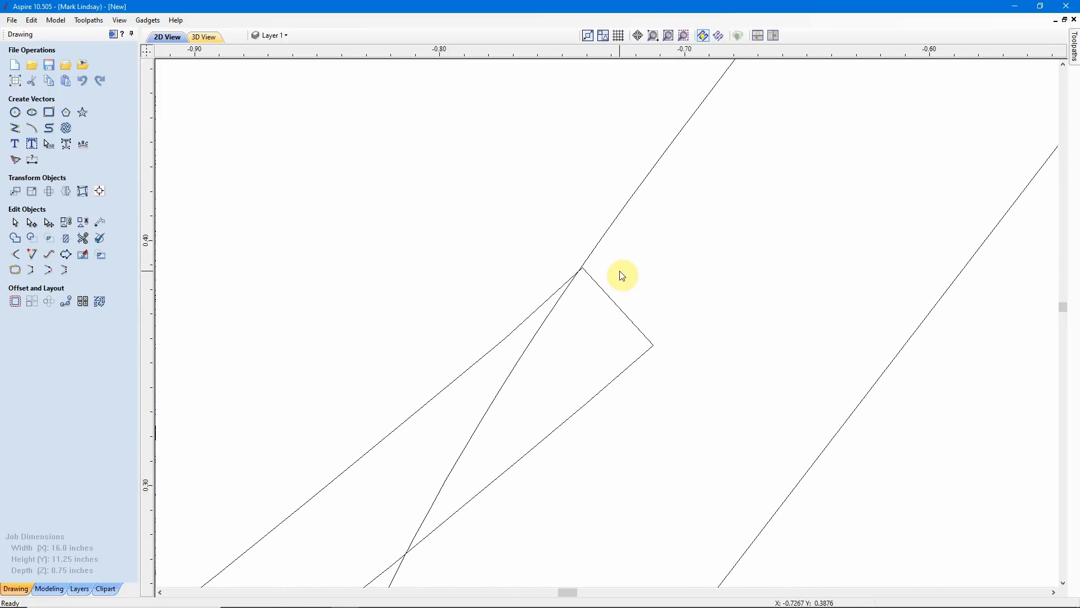
# - Move the s in "This" so the upper corner of its connecting stroke snaps onto the upper corner of the i's tail, and deselect it
pyautogui.scroll(-8, 622, 276)
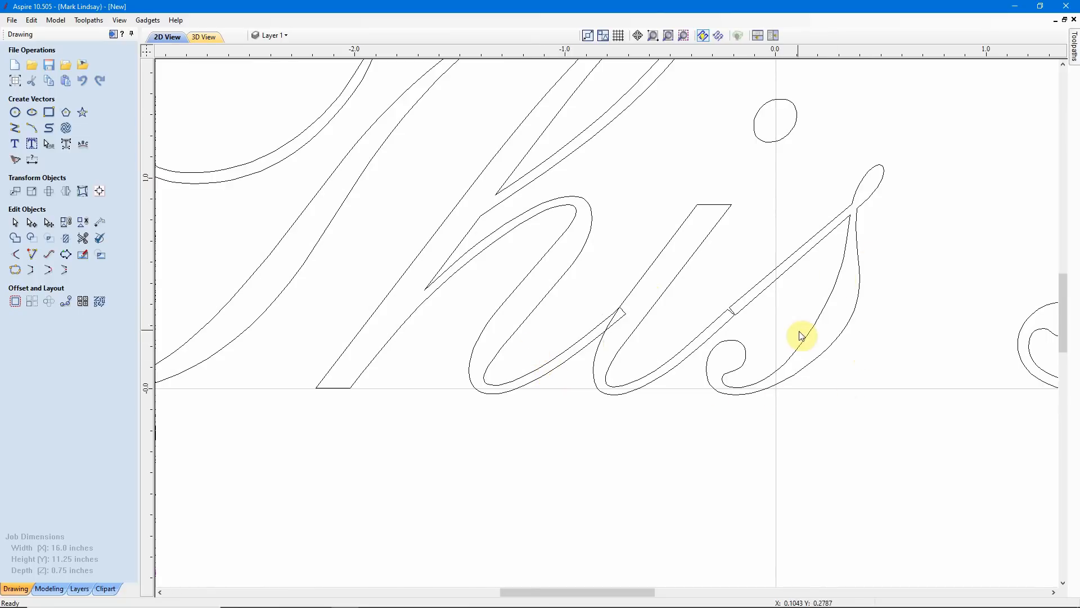
pyautogui.scroll(3, 788, 314)
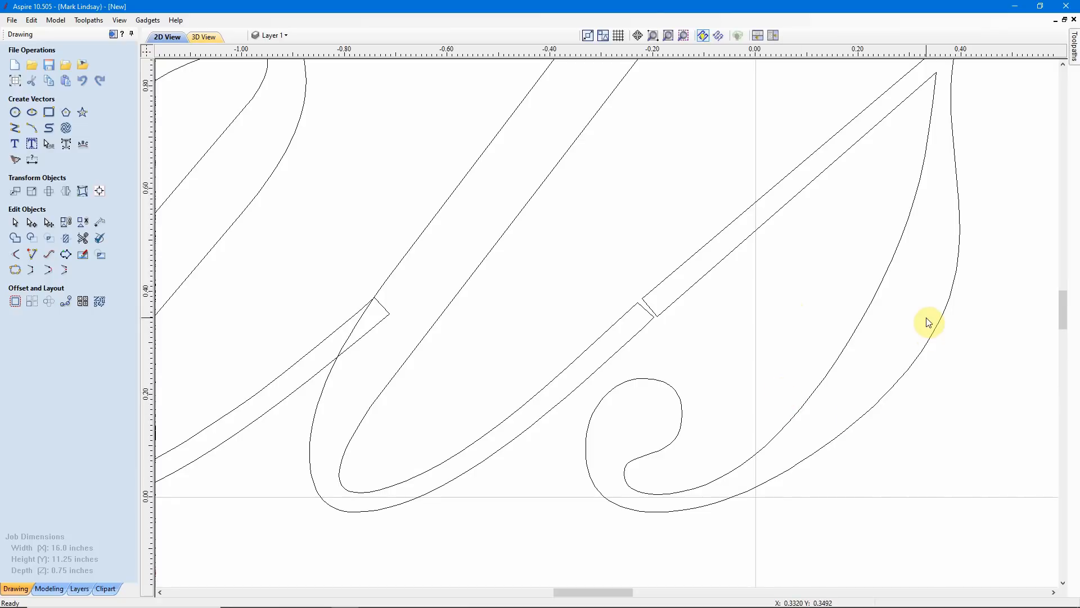
pyautogui.moveTo(926, 319); pyautogui.dragTo(809, 416)
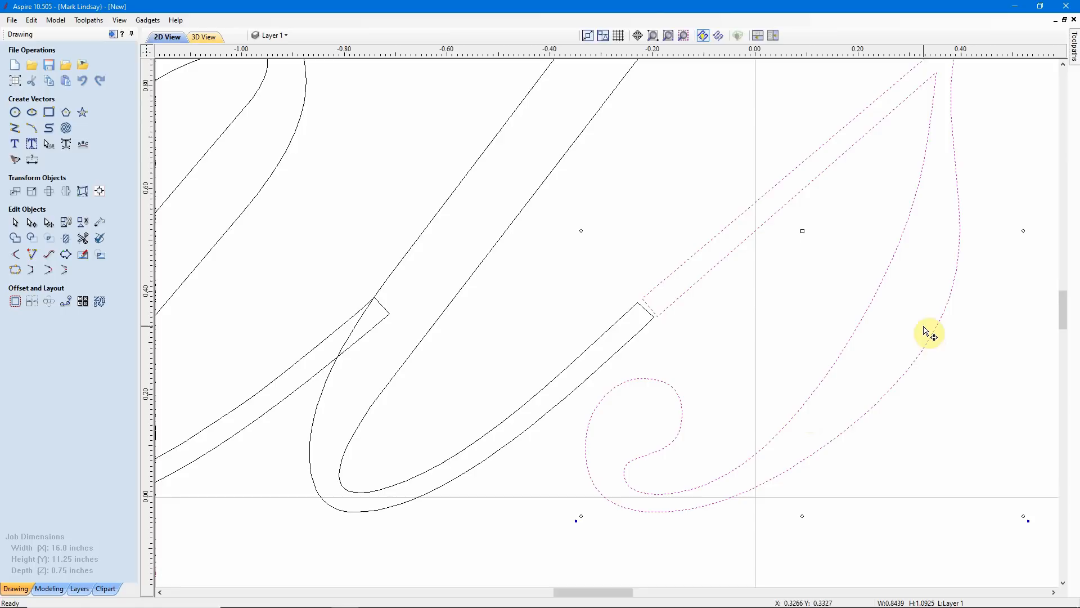
pyautogui.scroll(6, 644, 296)
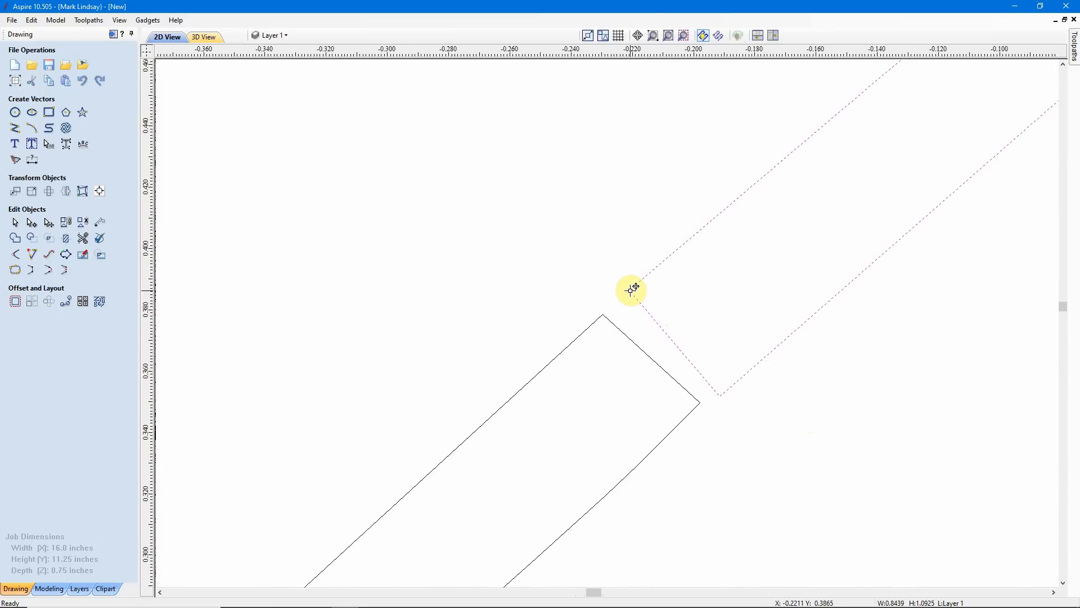
pyautogui.moveTo(631, 289); pyautogui.dragTo(603, 313)
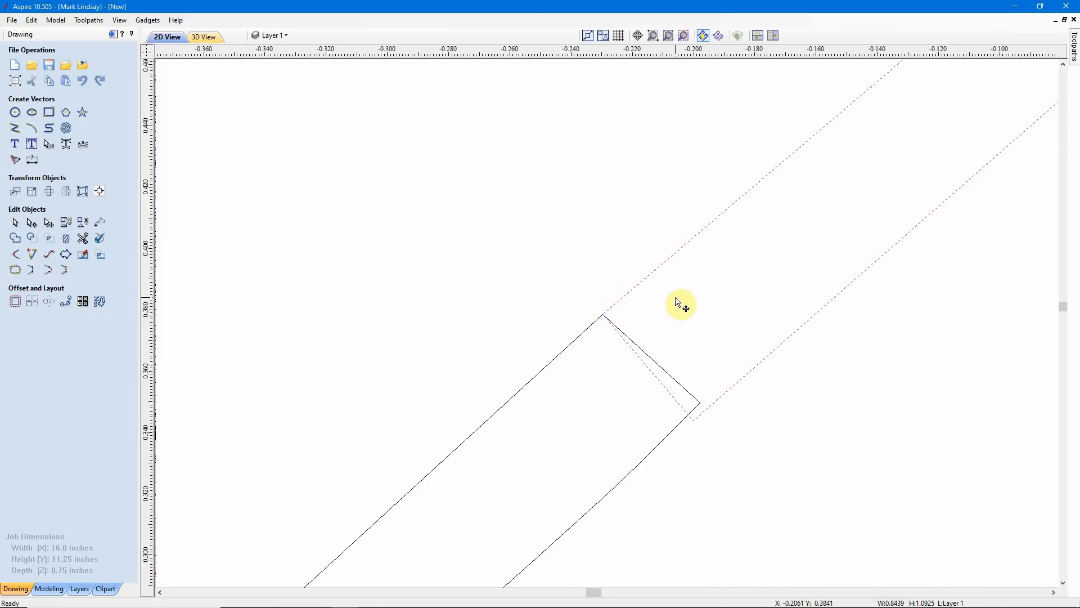
pyautogui.scroll(-5, 689, 303)
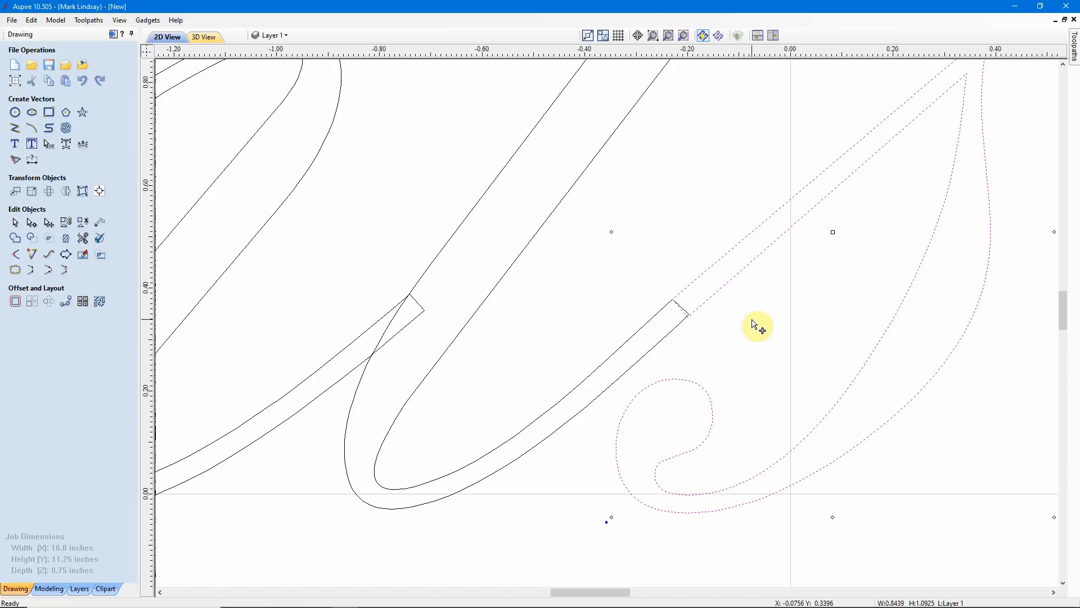
pyautogui.scroll(4, 681, 312)
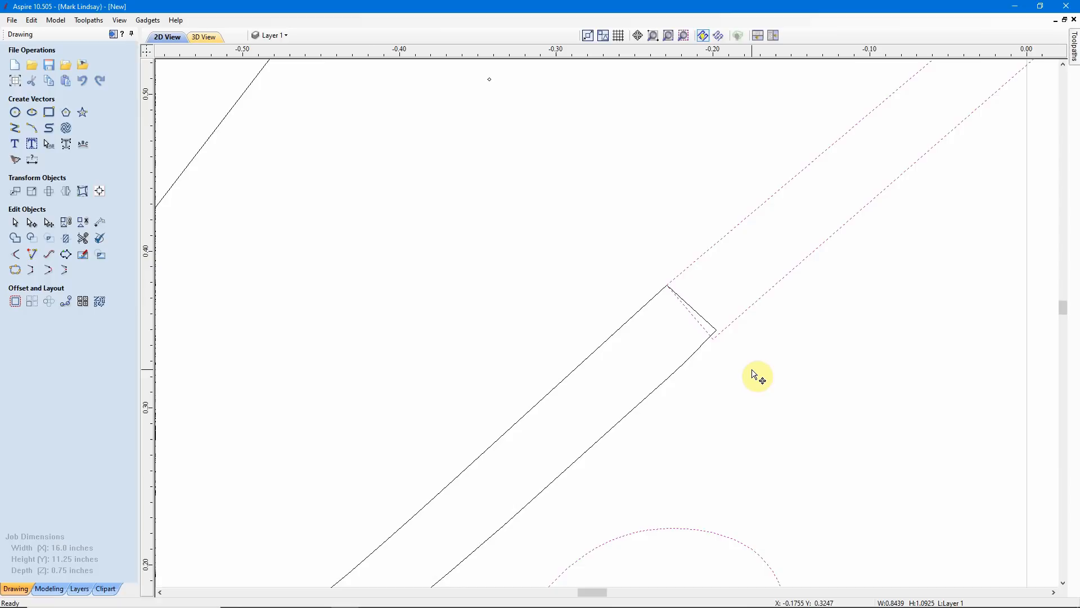
pyautogui.scroll(-5, 752, 370)
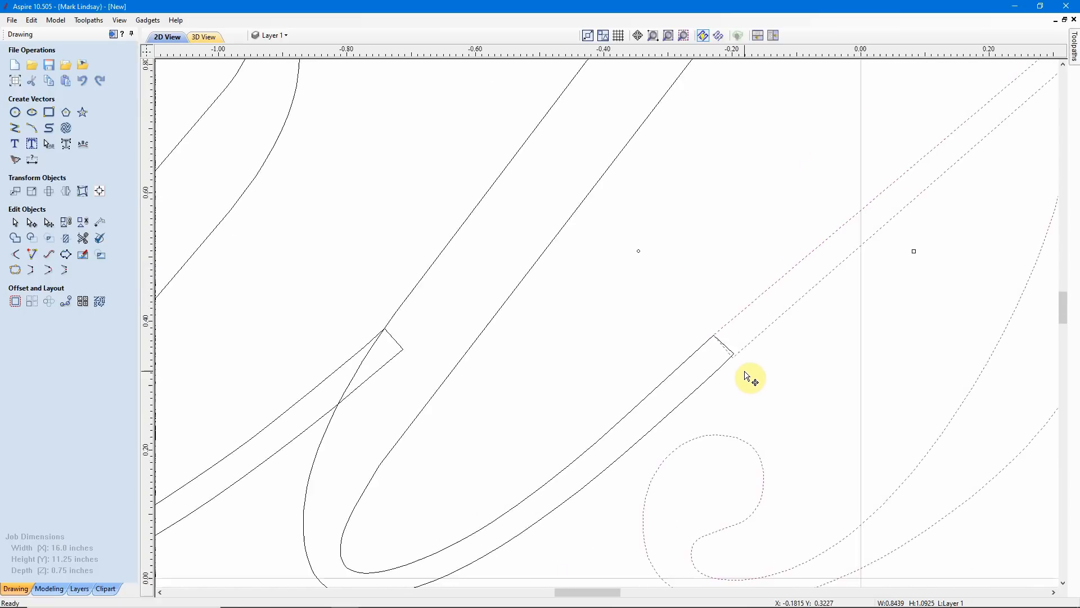
pyautogui.click(801, 394)
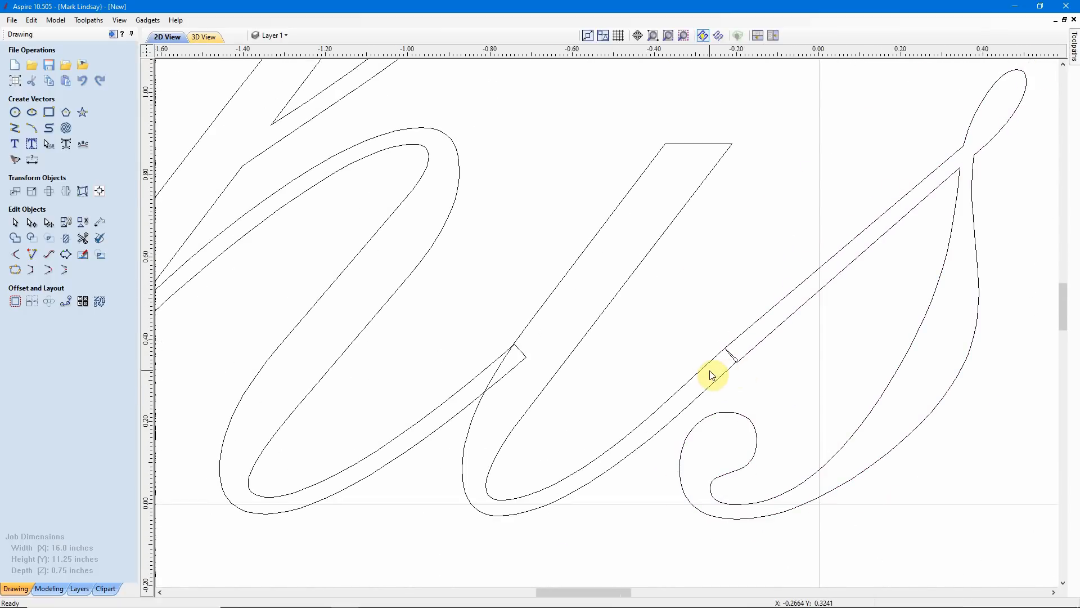
# - Weld the outer outlines of h, i and s in "This", leaving the h's inner loop and the i's dot out, and deselect the result
pyautogui.scroll(-2, 650, 345)
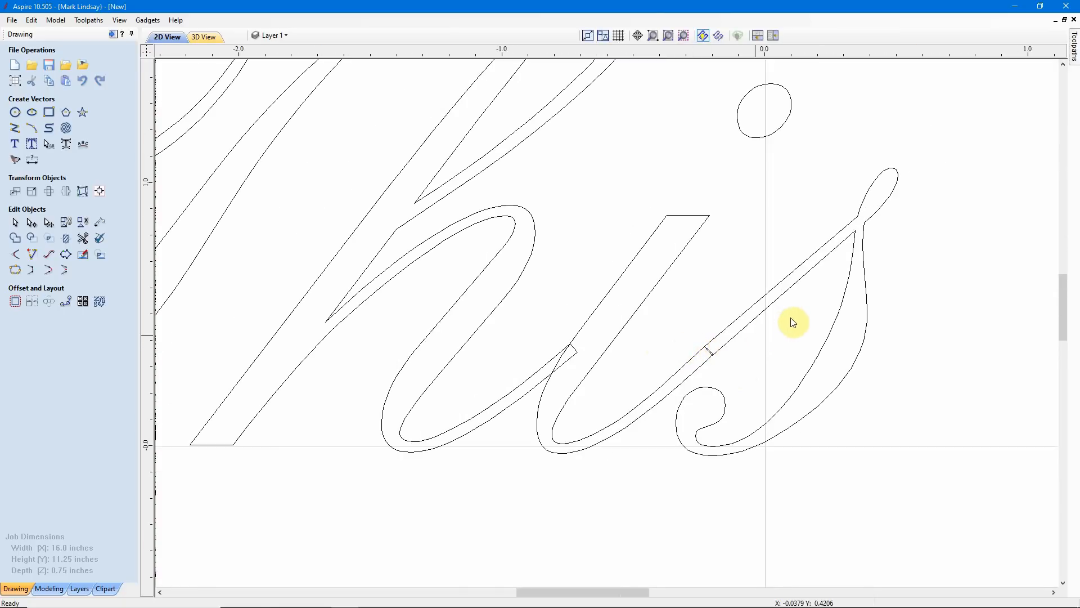
pyautogui.moveTo(784, 307); pyautogui.dragTo(537, 411)
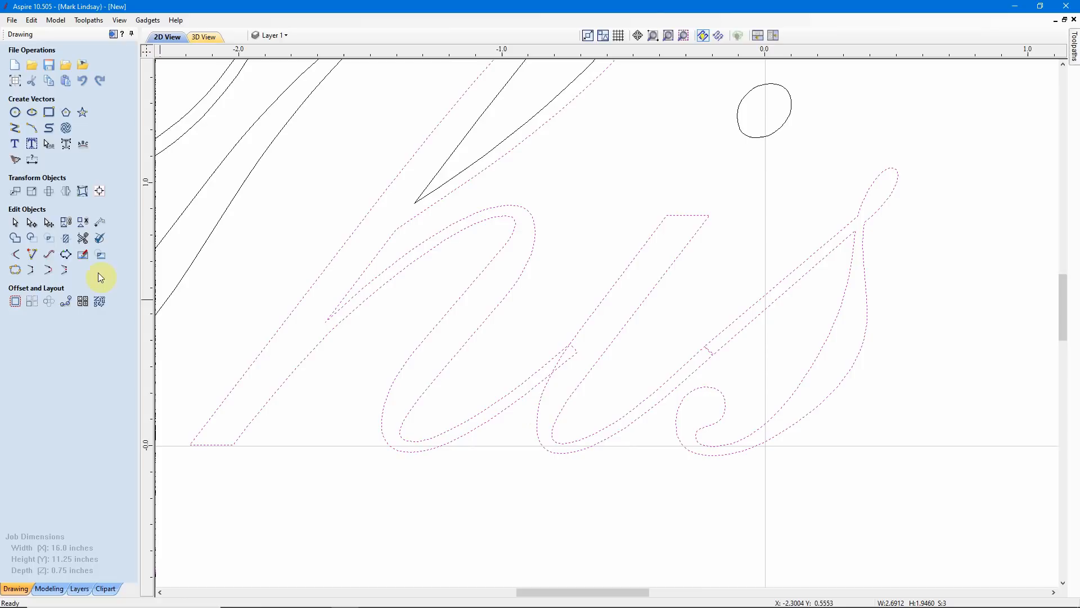
pyautogui.click(14, 240)
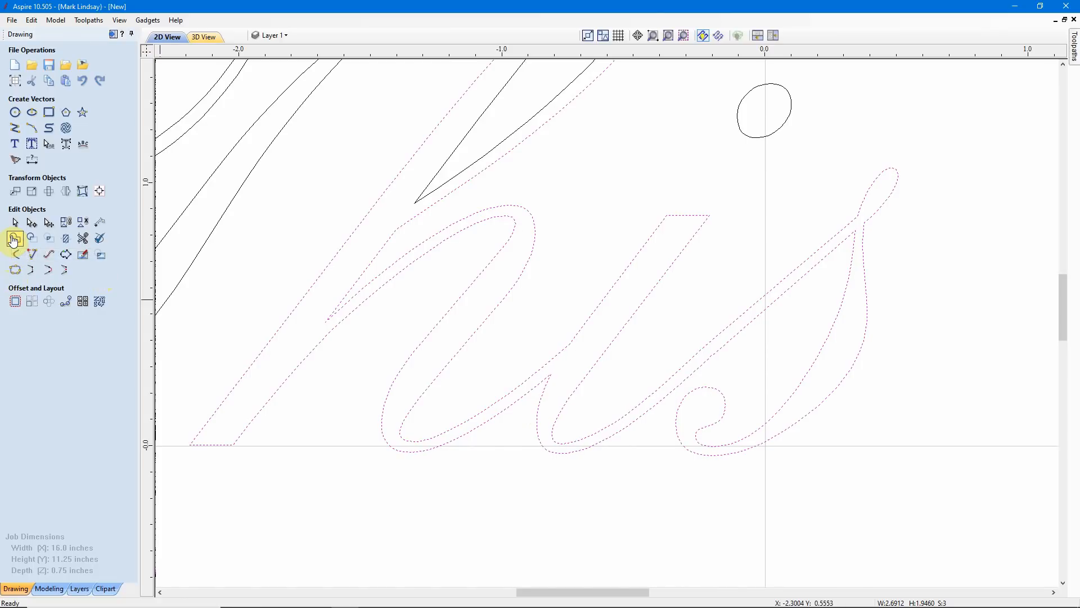
pyautogui.click(580, 360)
# - Edit the nodes of the welded outline and delete the two nodes forming the small notch on the lower edge of the i–s joint
pyautogui.scroll(5, 571, 363)
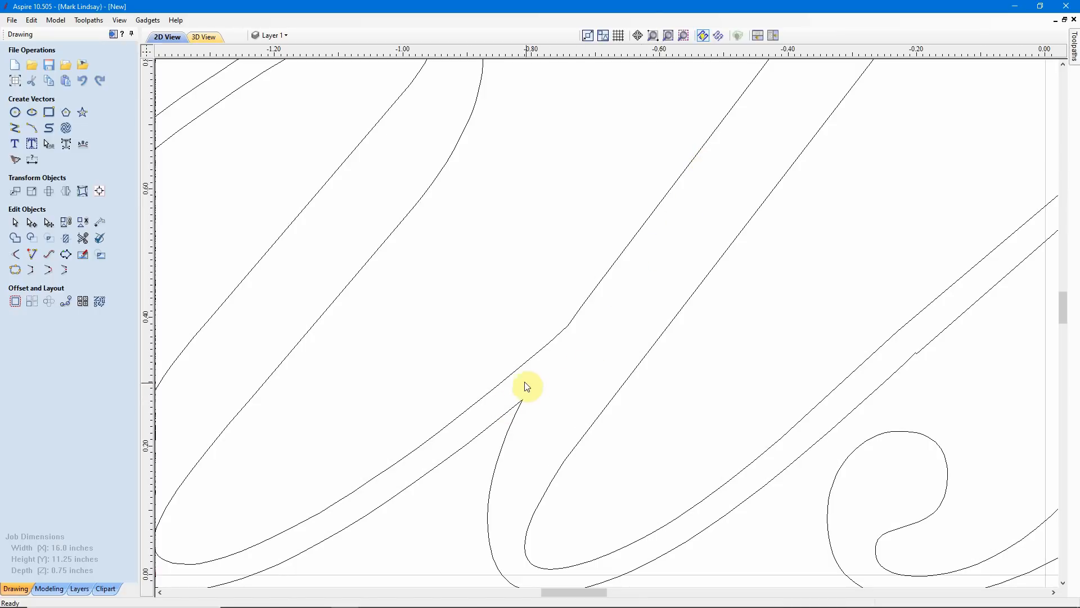
pyautogui.scroll(-2, 527, 386)
pyautogui.scroll(-1, 740, 422)
pyautogui.scroll(4, 726, 405)
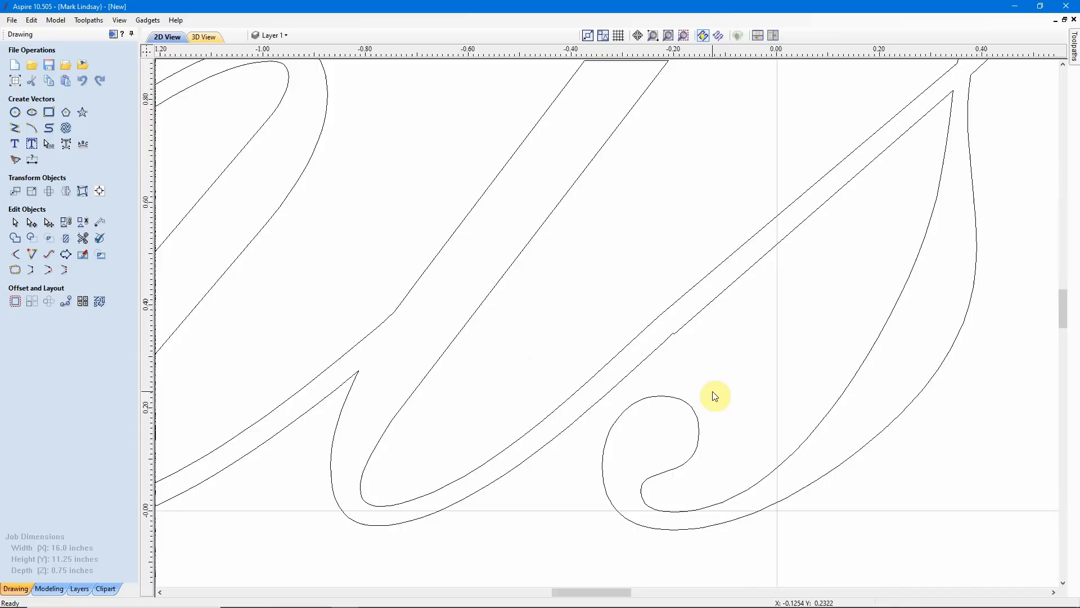
pyautogui.scroll(2, 666, 321)
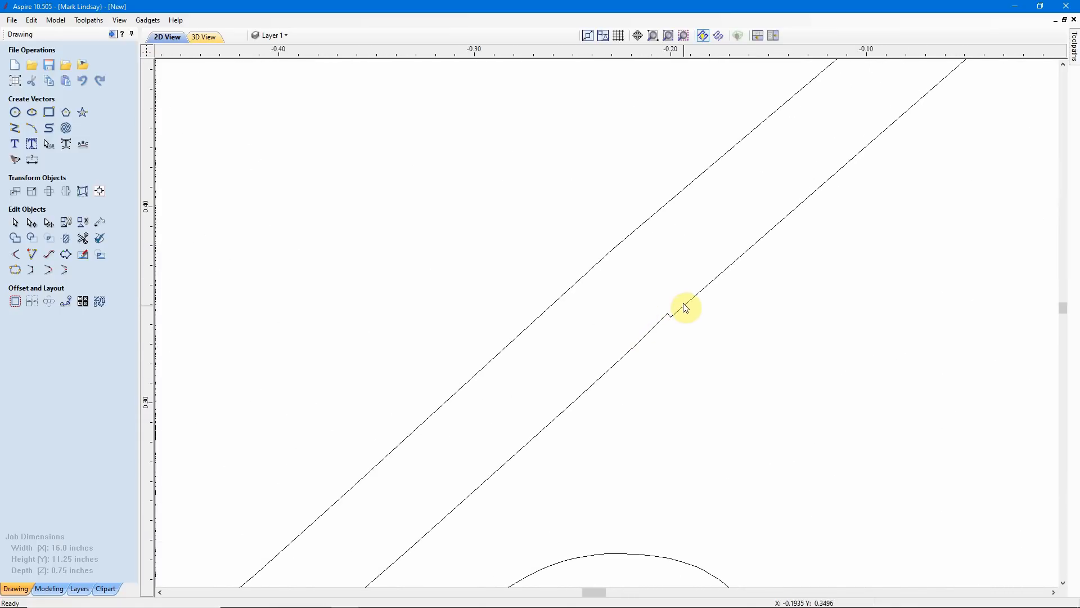
pyautogui.click(703, 298)
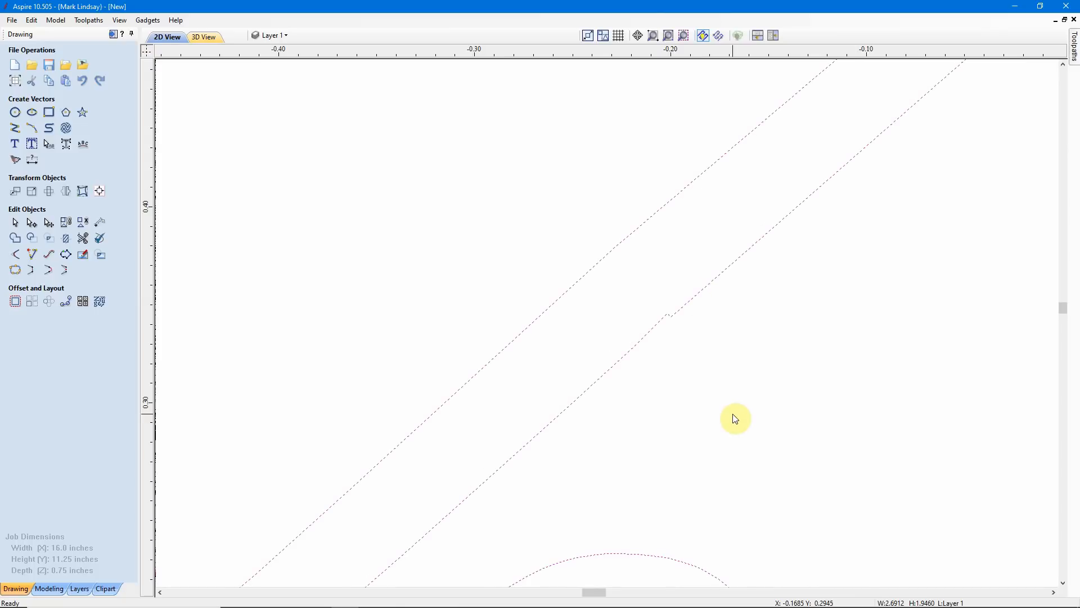
pyautogui.press('n')
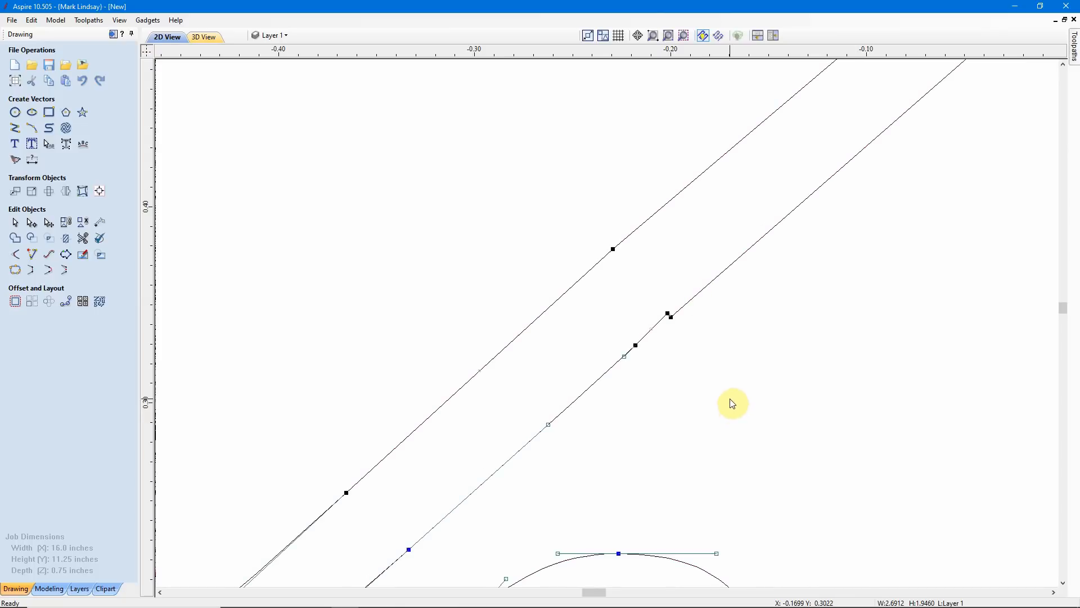
pyautogui.scroll(2, 710, 337)
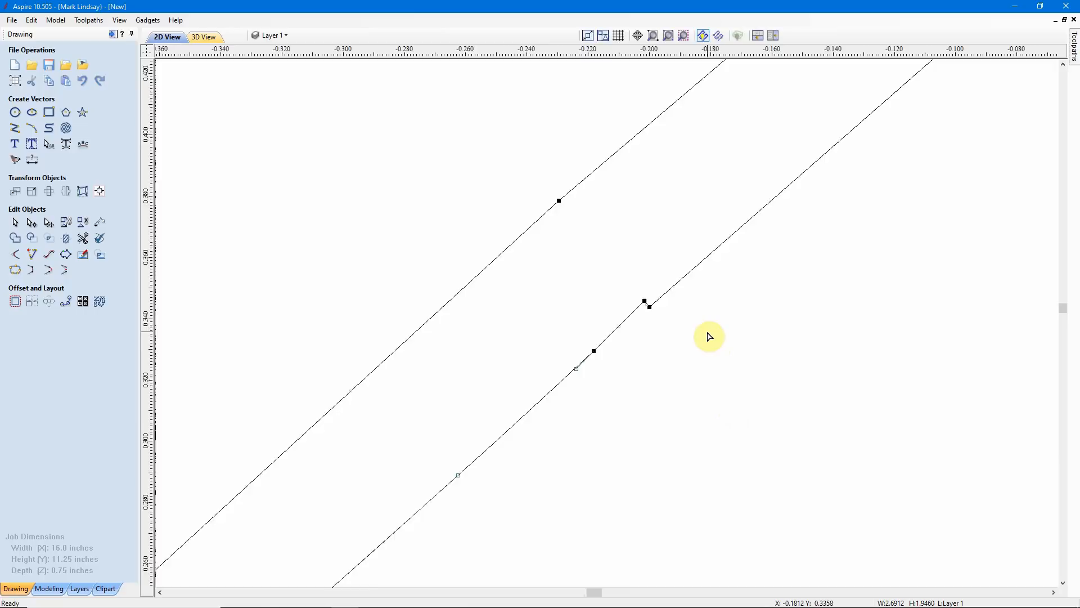
pyautogui.scroll(1, 593, 336)
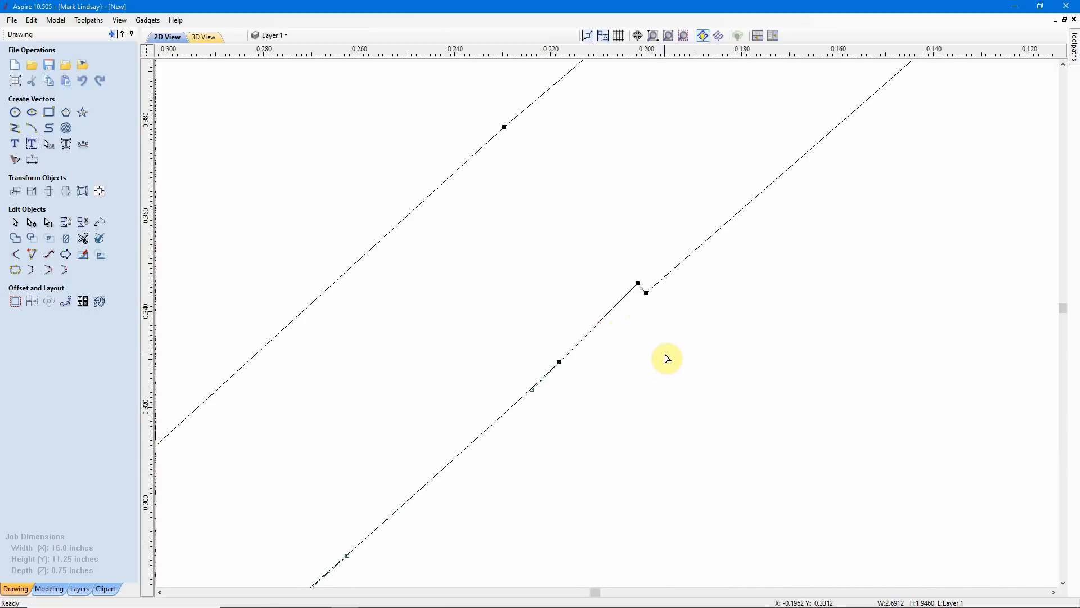
pyautogui.rightClick(637, 283)
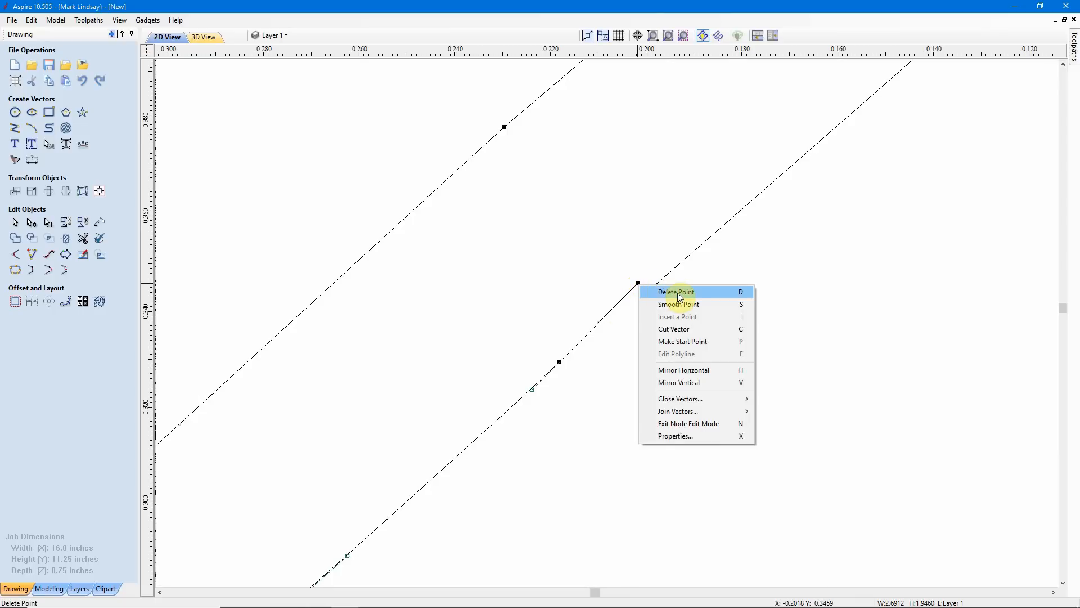
pyautogui.click(679, 296)
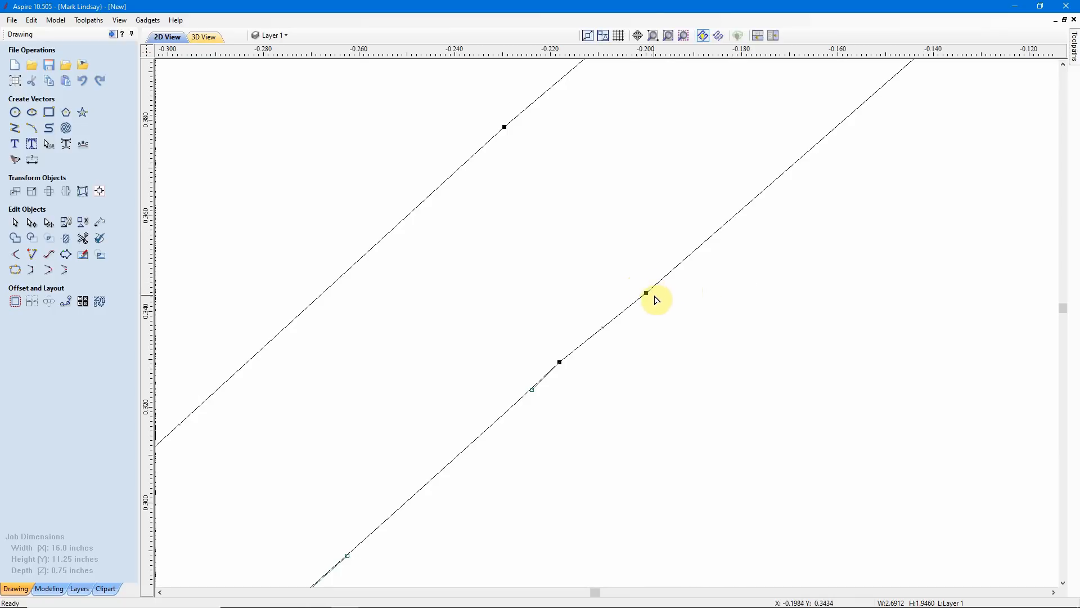
pyautogui.rightClick(653, 297)
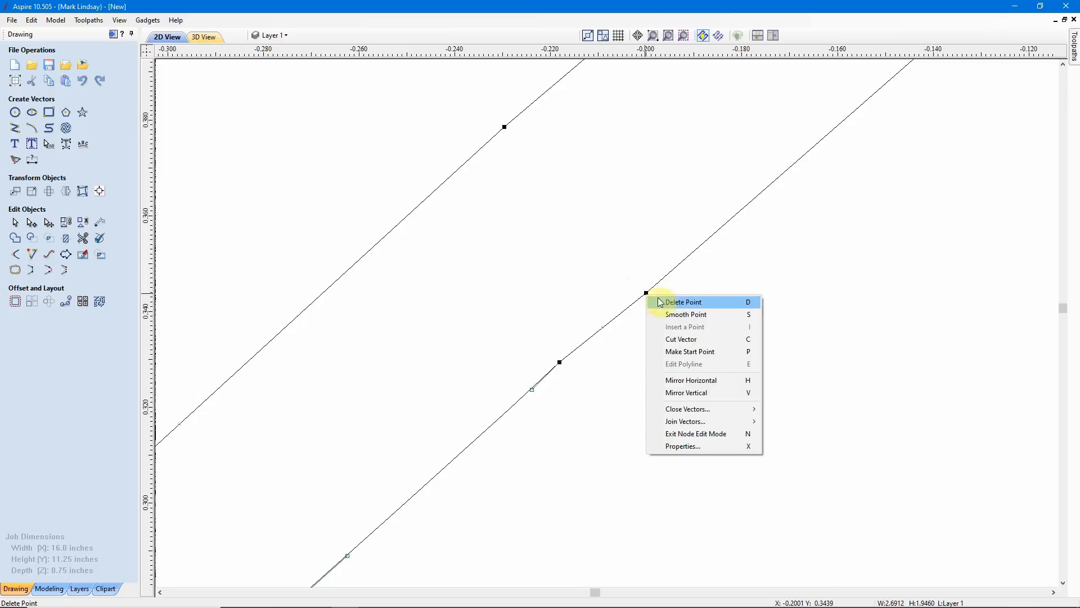
pyautogui.click(693, 299)
# - Delete the remaining corner node beside the former notch on the lower edge of the i–s joint
pyautogui.scroll(-3, 635, 326)
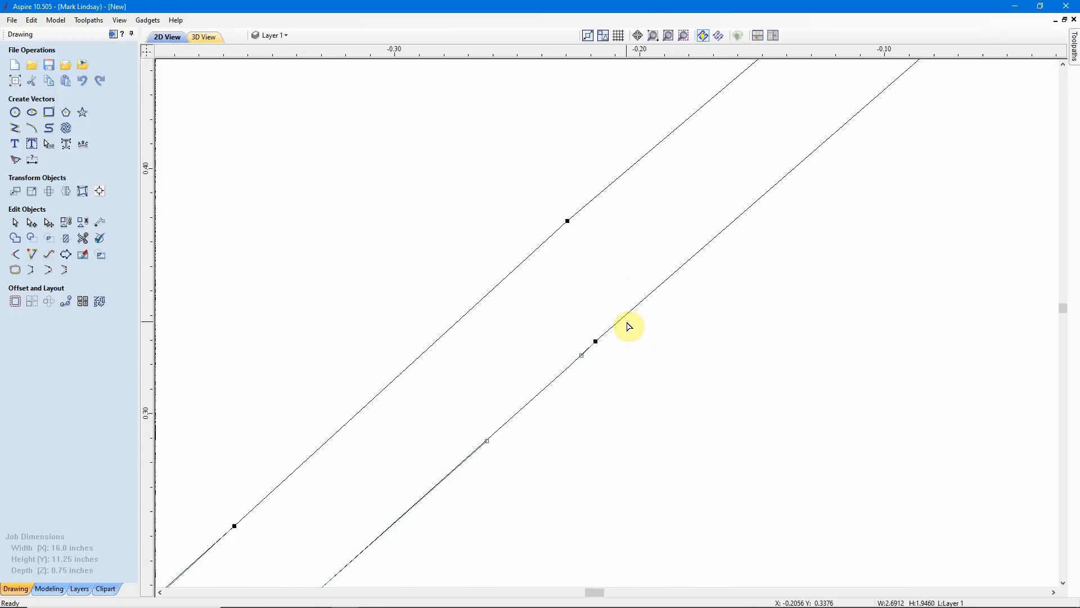
pyautogui.rightClick(595, 341)
pyautogui.click(644, 350)
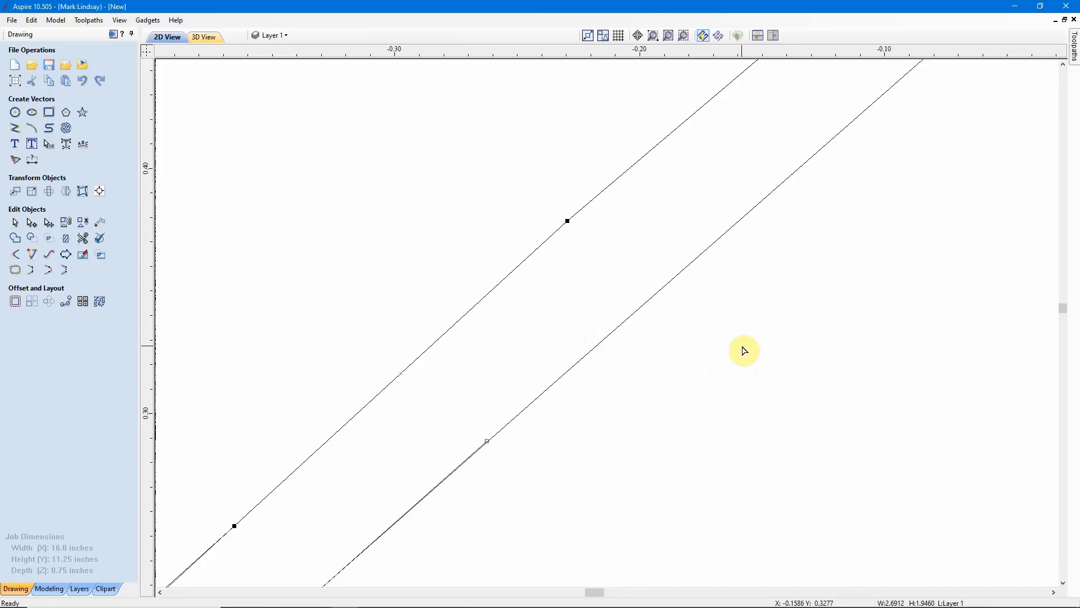
# - Delete the corner node on the upper edge of the i–s joint and leave node editing with nothing selected
pyautogui.scroll(-5, 637, 355)
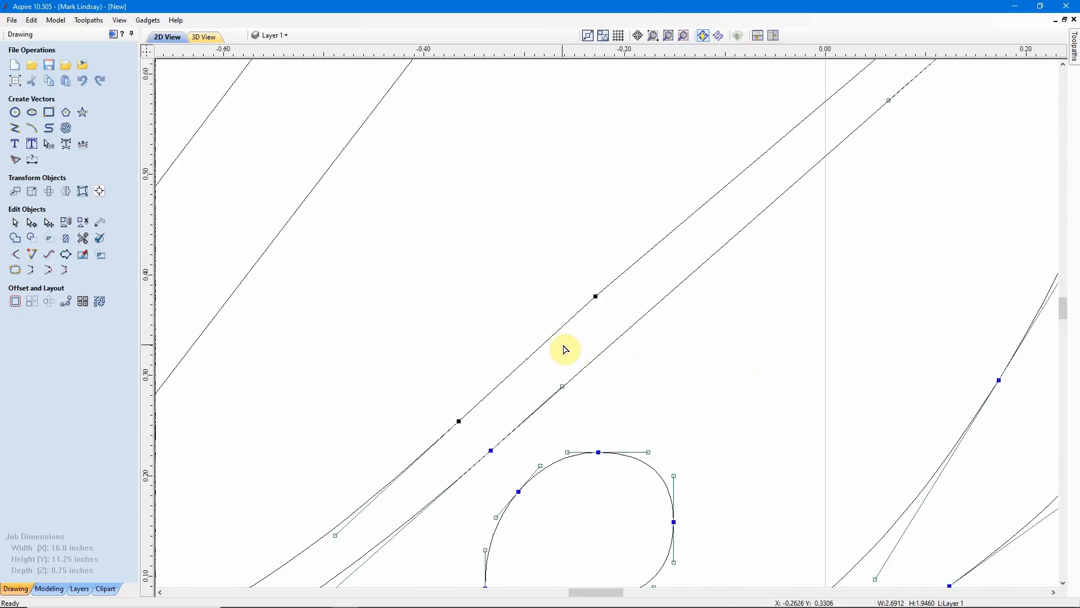
pyautogui.scroll(3, 582, 339)
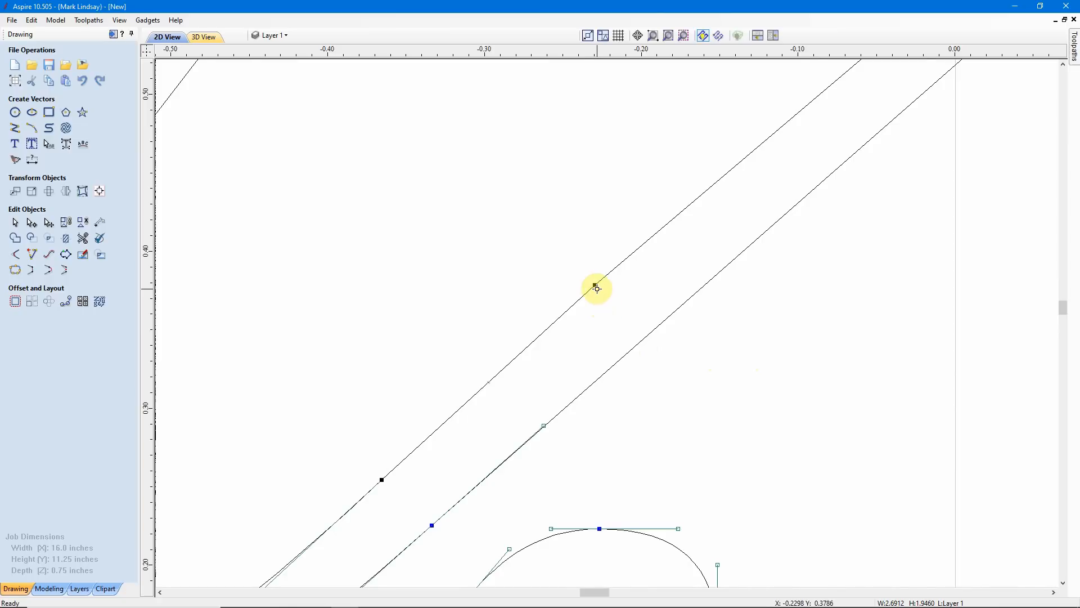
pyautogui.scroll(2, 597, 289)
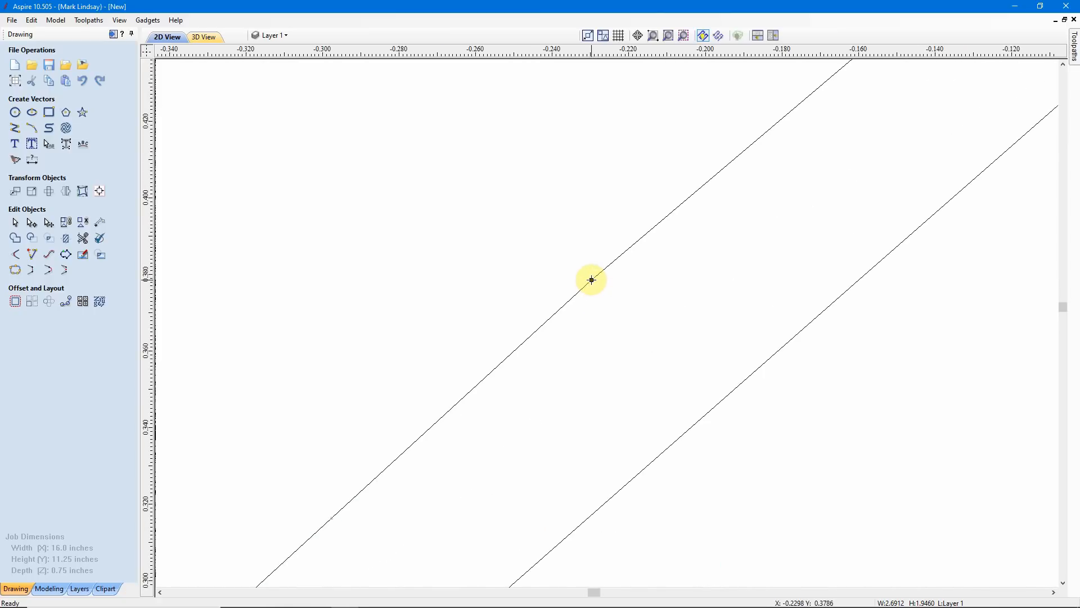
pyautogui.rightClick(591, 279)
pyautogui.click(630, 289)
pyautogui.scroll(-1, 605, 316)
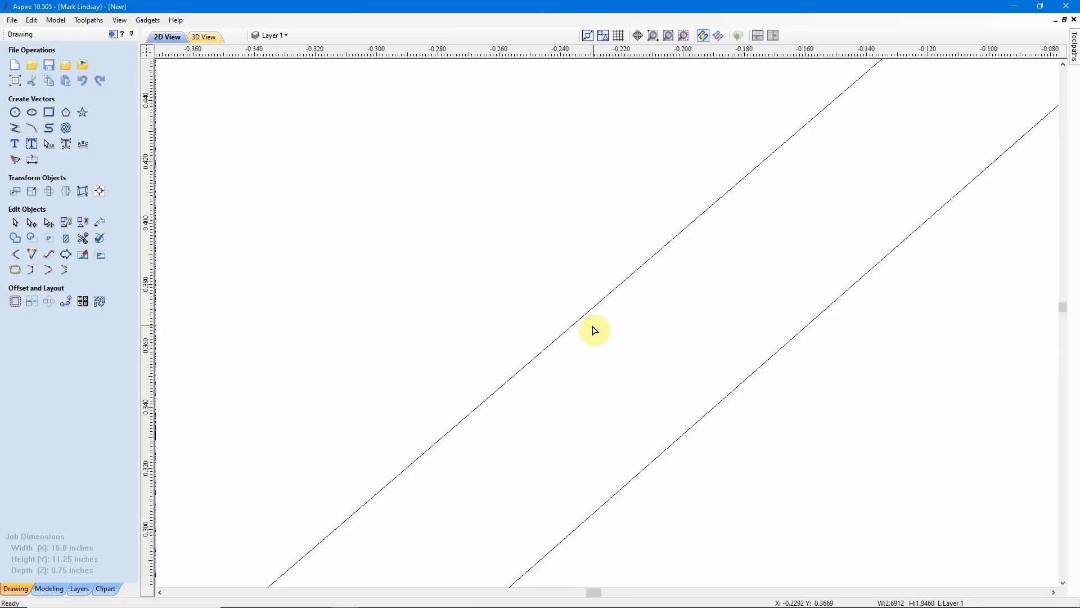
pyautogui.scroll(-6, 594, 330)
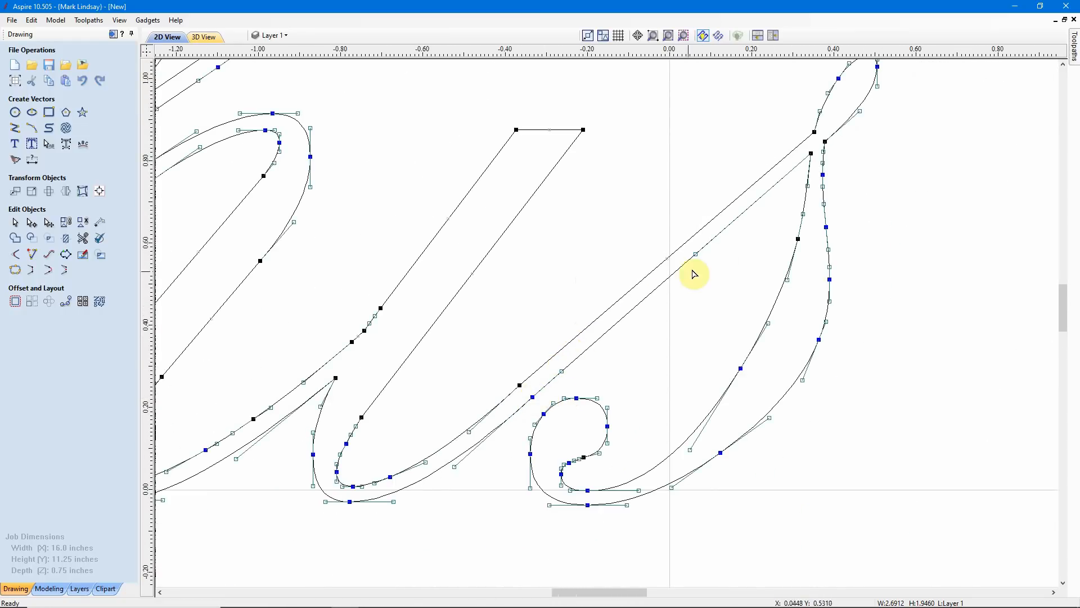
pyautogui.click(569, 292)
pyautogui.scroll(-1, 546, 316)
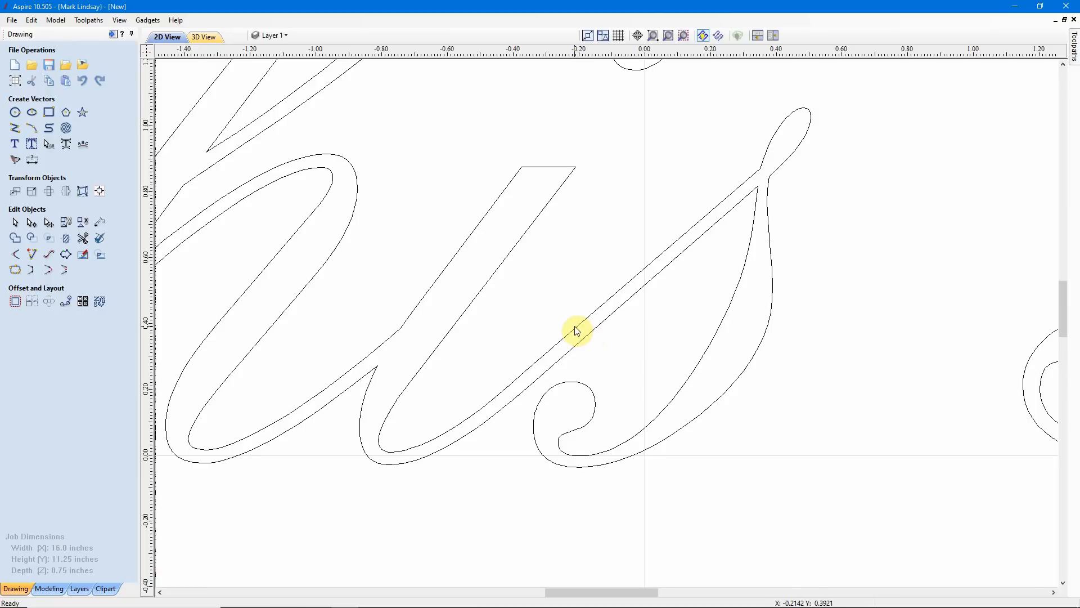
# - Examine the e–x and x–t joints in "Text" up close to check how the letter tails meet
pyautogui.scroll(-5, 540, 292)
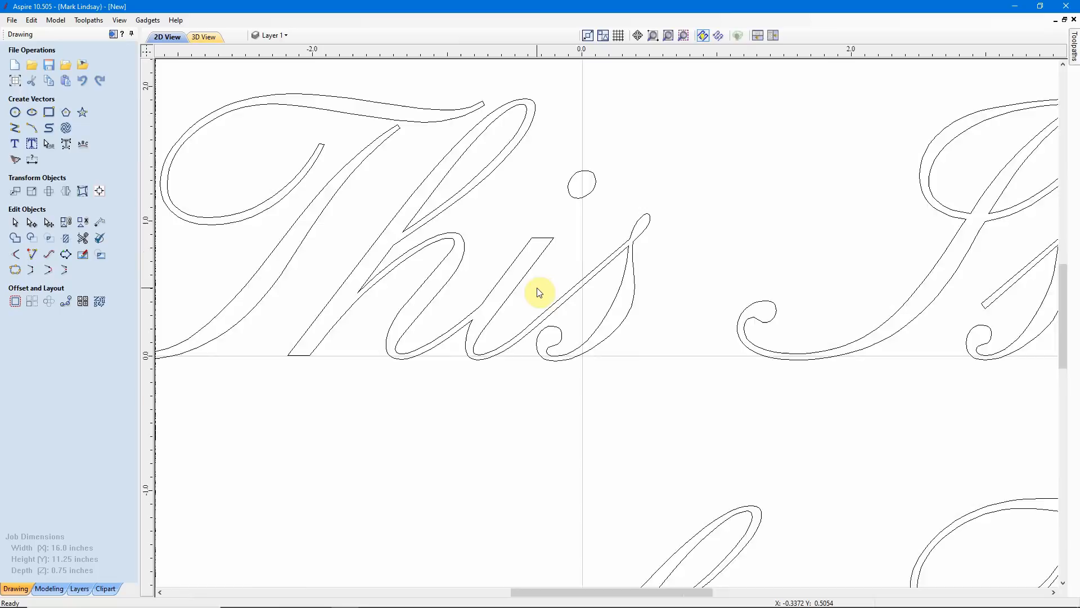
pyautogui.scroll(-3, 540, 292)
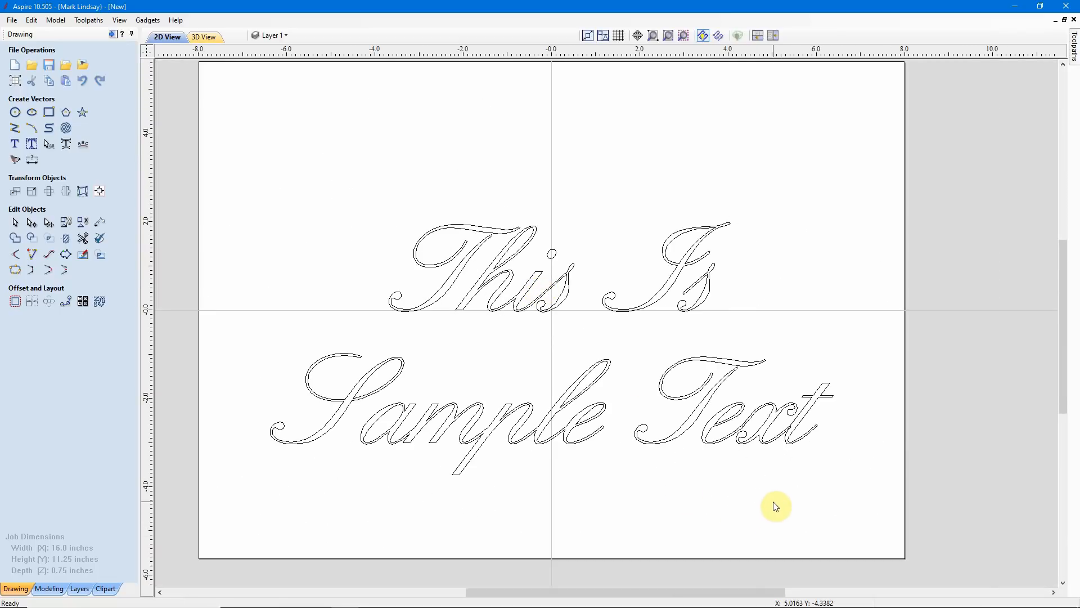
pyautogui.scroll(4, 788, 446)
pyautogui.scroll(5, 768, 425)
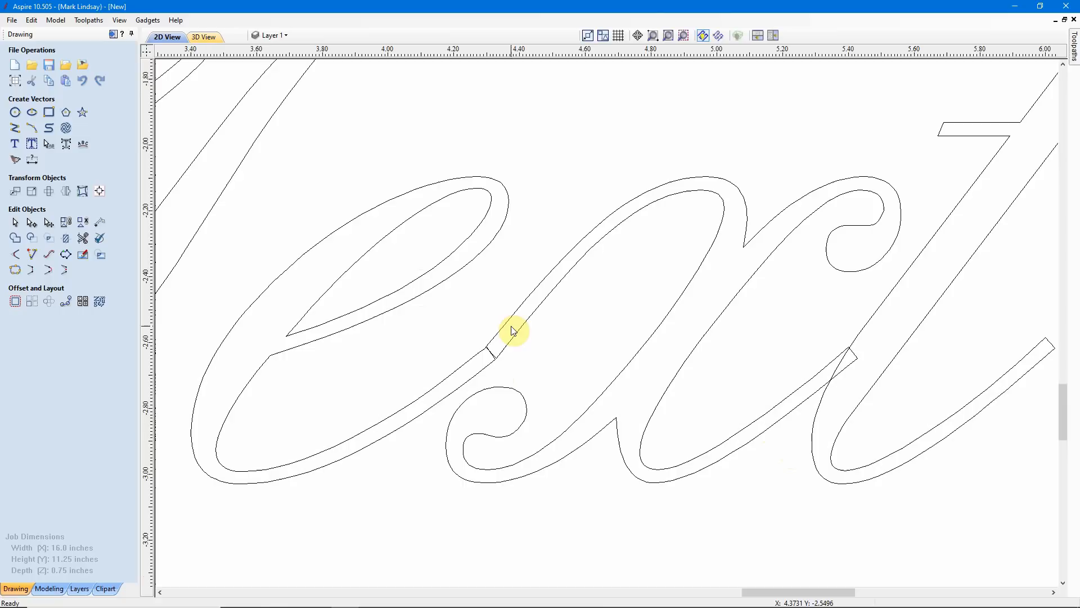
pyautogui.scroll(2, 864, 368)
pyautogui.scroll(3, 839, 335)
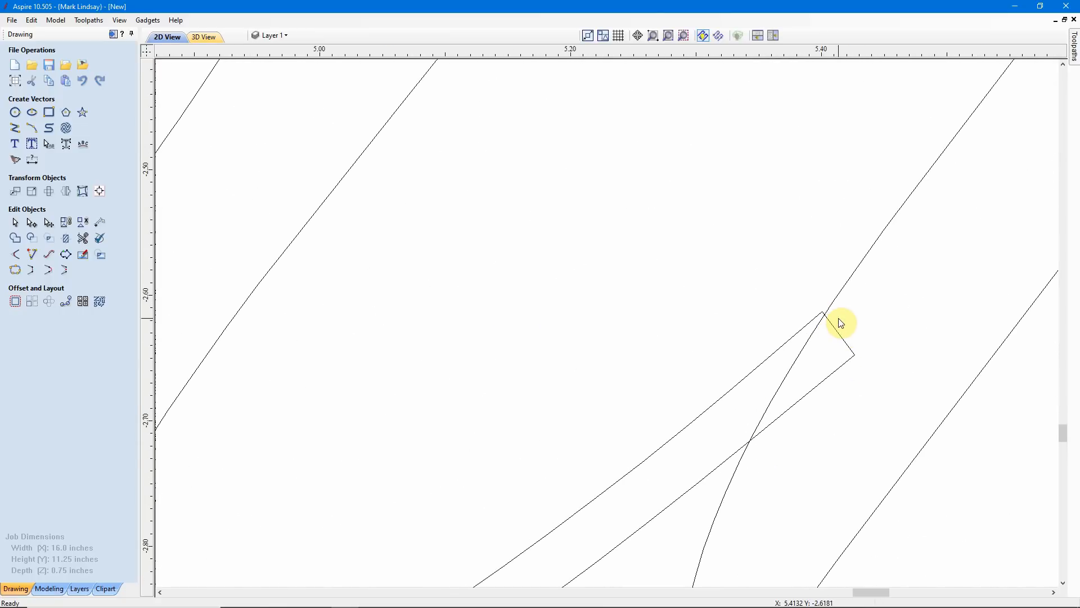
pyautogui.scroll(-1, 832, 332)
pyautogui.scroll(-3, 826, 337)
pyautogui.scroll(1, 820, 347)
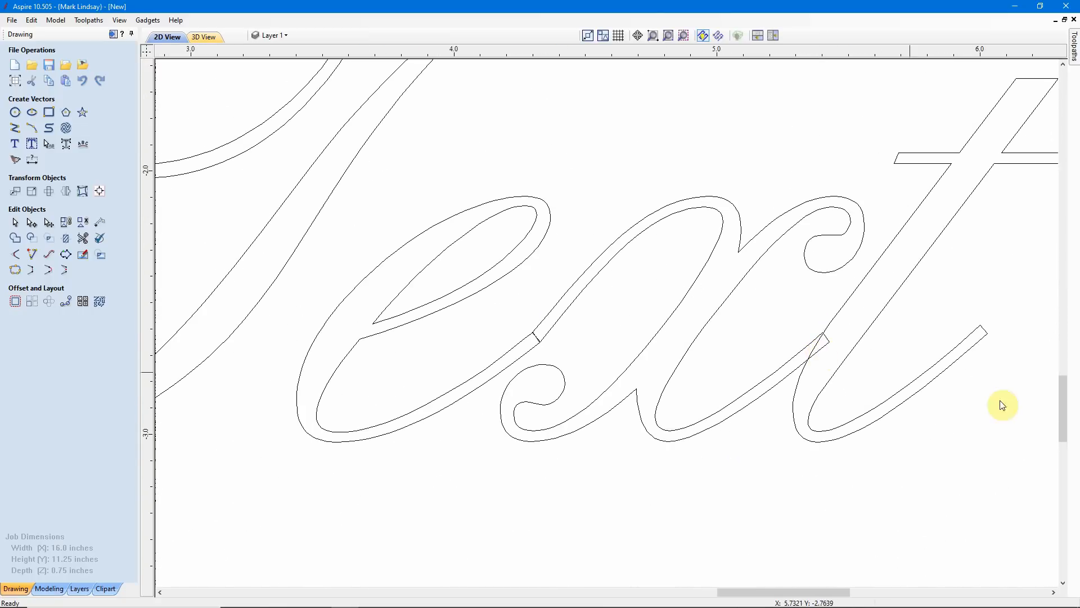
# - Move the "t" slightly so its stem edge meets the upper corner of the x's tail, and leave it deselected
pyautogui.moveTo(935, 402); pyautogui.dragTo(936, 406)
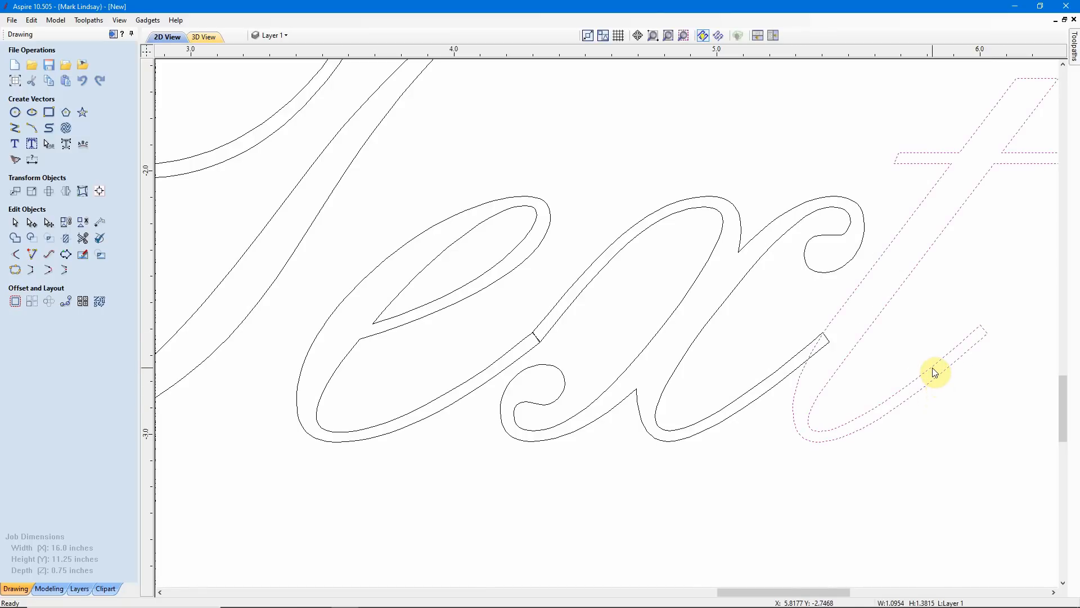
pyautogui.scroll(4, 839, 332)
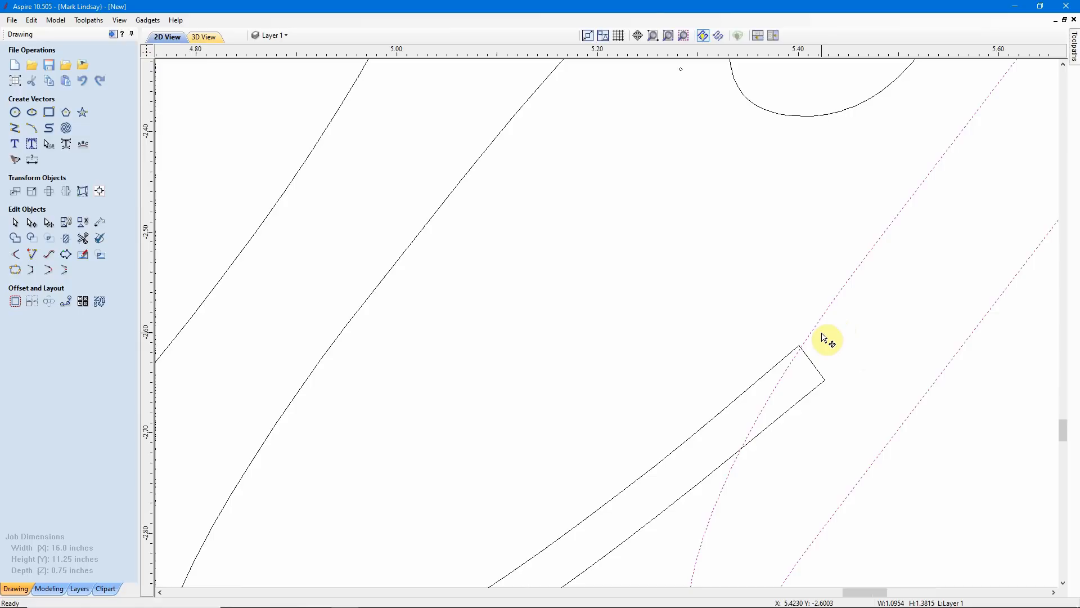
pyautogui.scroll(2, 818, 342)
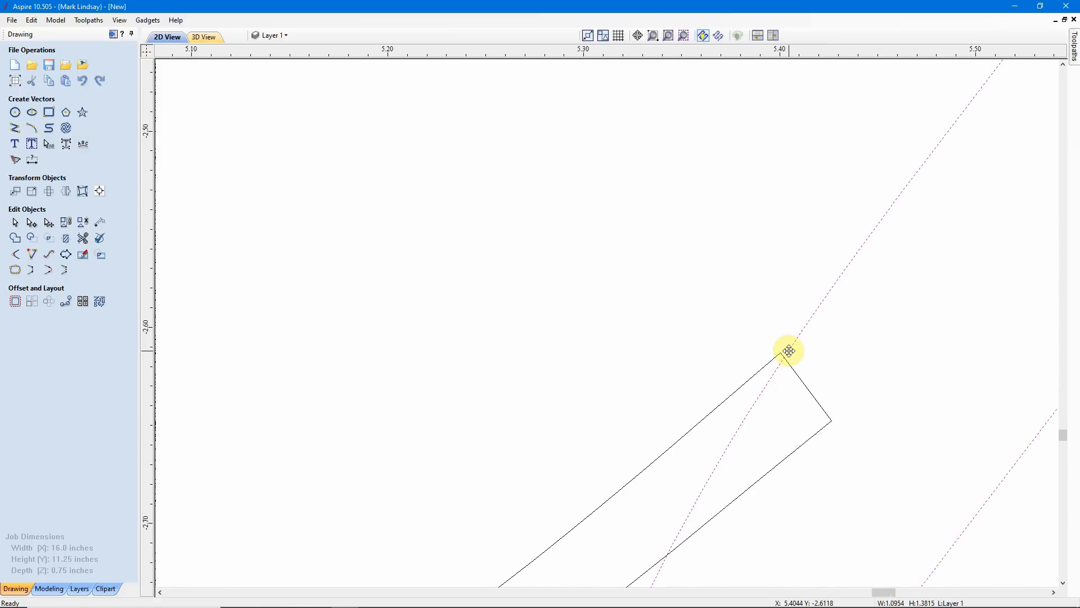
pyautogui.moveTo(788, 352); pyautogui.dragTo(782, 354)
pyautogui.scroll(-3, 810, 359)
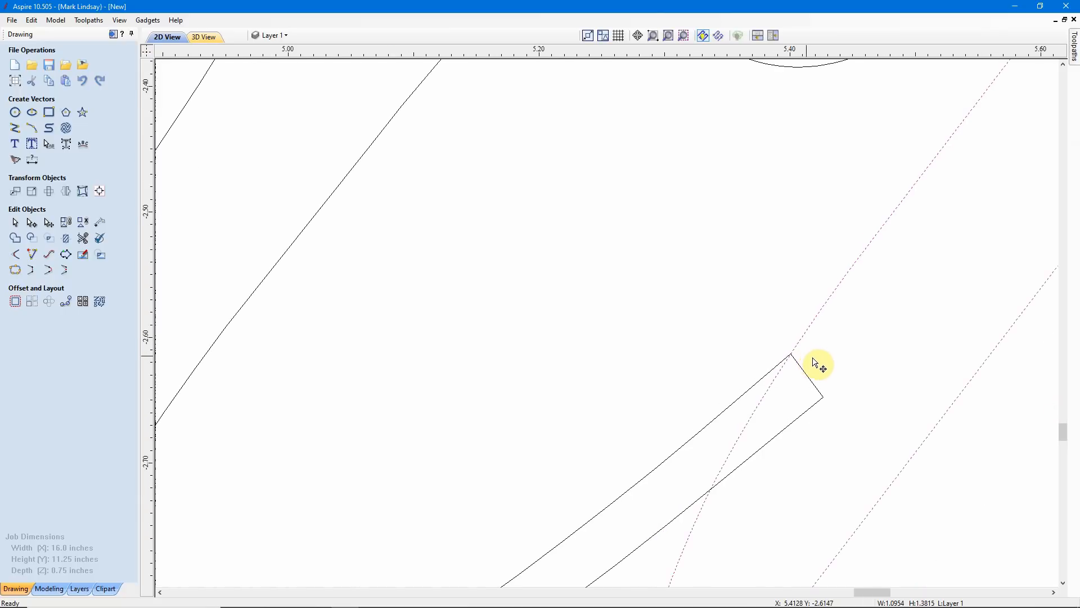
pyautogui.scroll(-2, 818, 366)
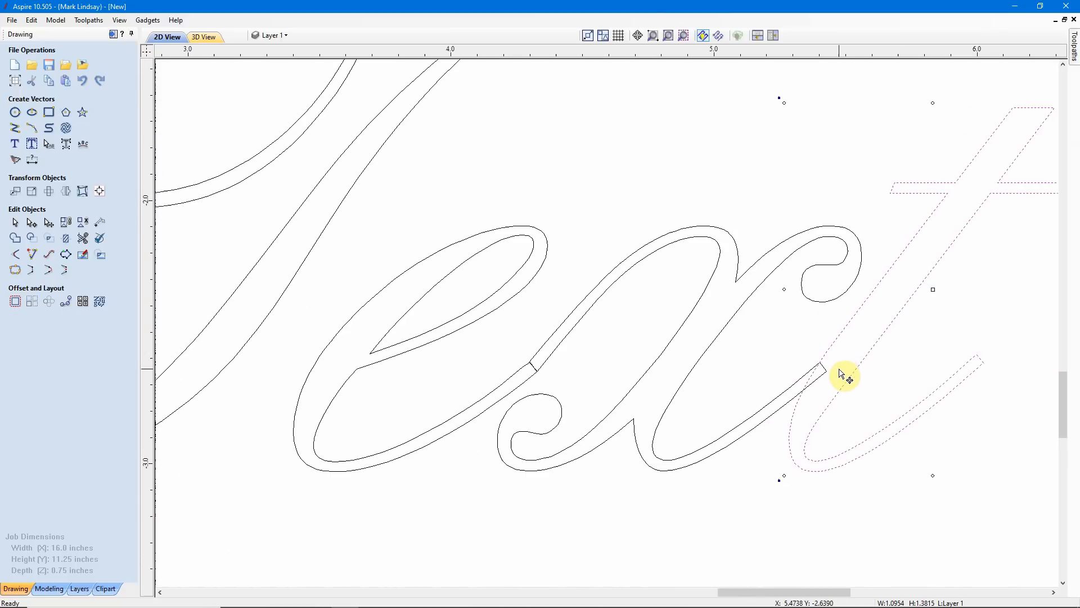
pyautogui.click(770, 369)
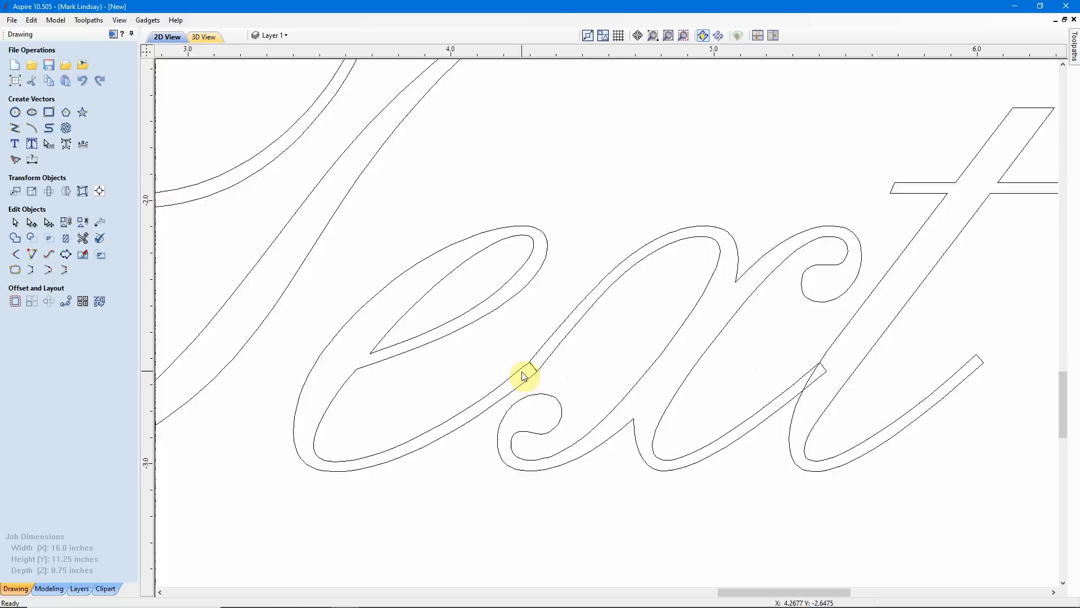
# - Select the "e" with its inner loop and move it so its tail's upper corner meets the upper corner of the x's starting stroke
pyautogui.scroll(3, 526, 369)
pyautogui.scroll(-3, 529, 369)
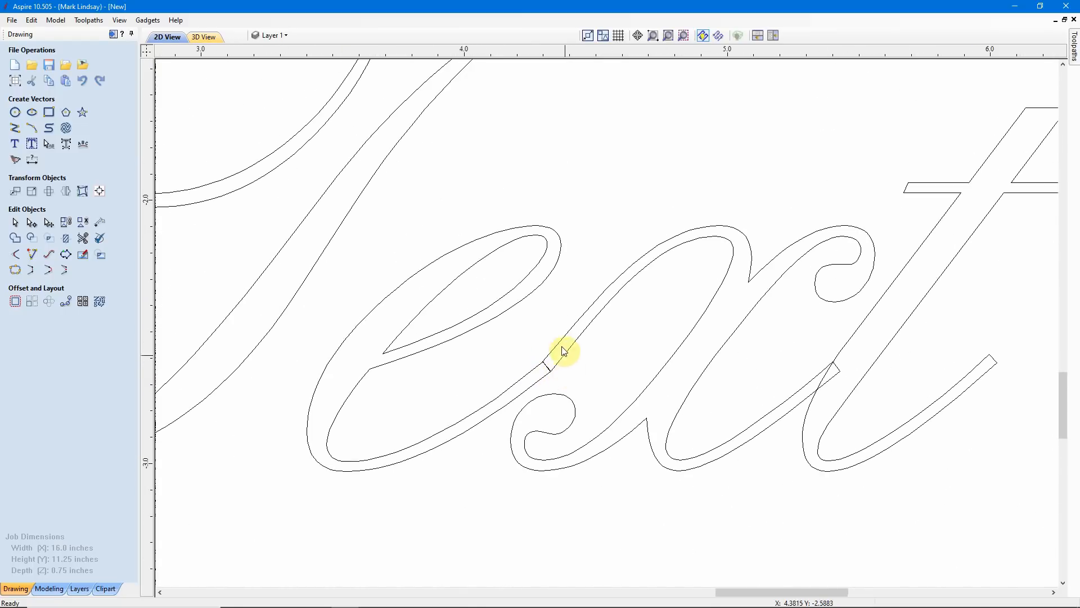
pyautogui.click(508, 273)
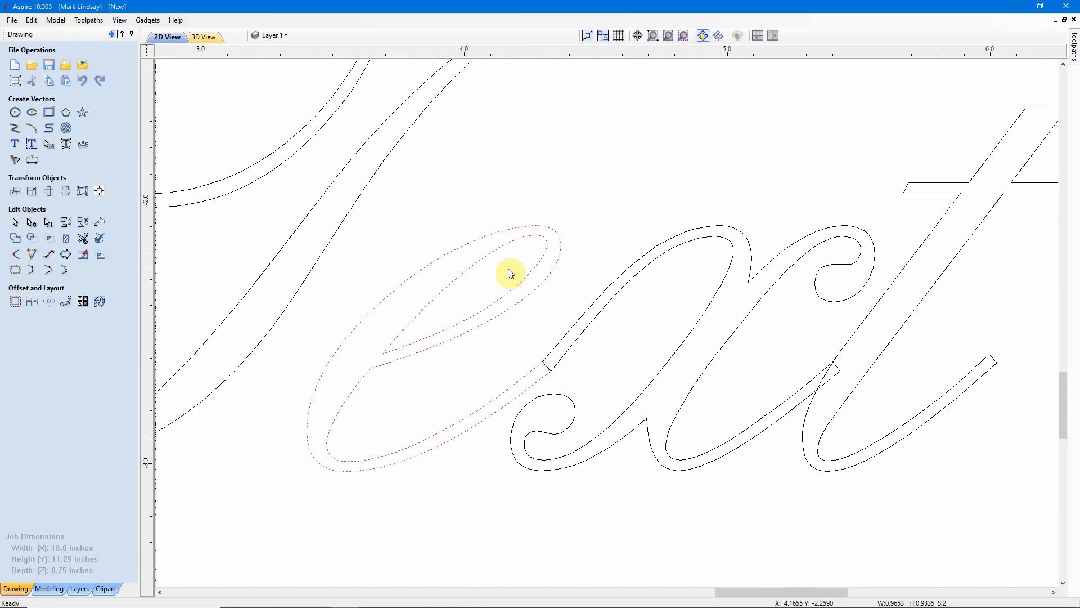
pyautogui.click(516, 292)
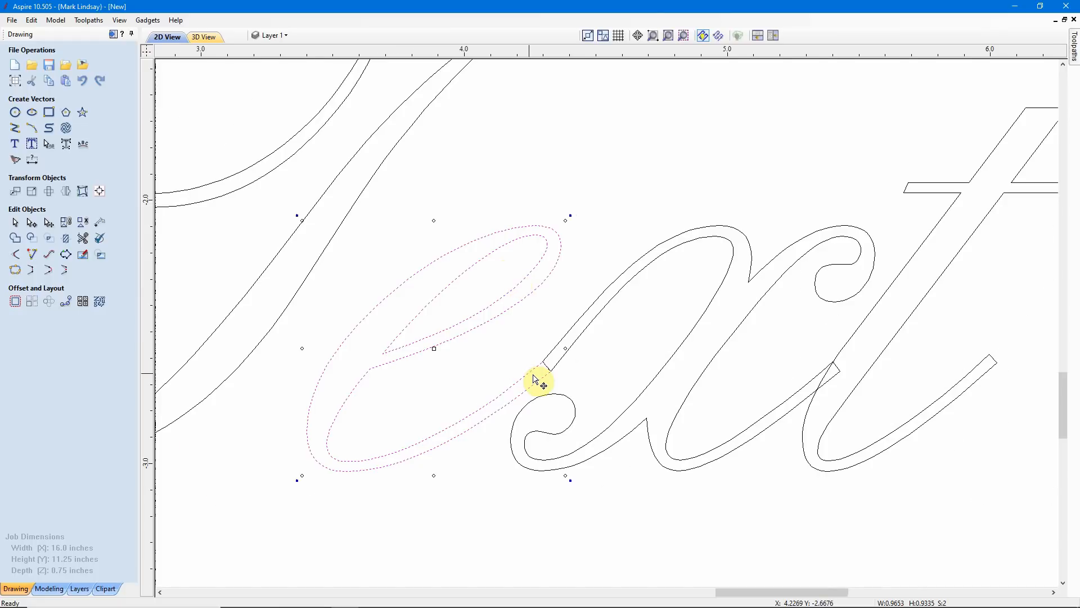
pyautogui.scroll(3, 540, 362)
pyautogui.scroll(8, 538, 352)
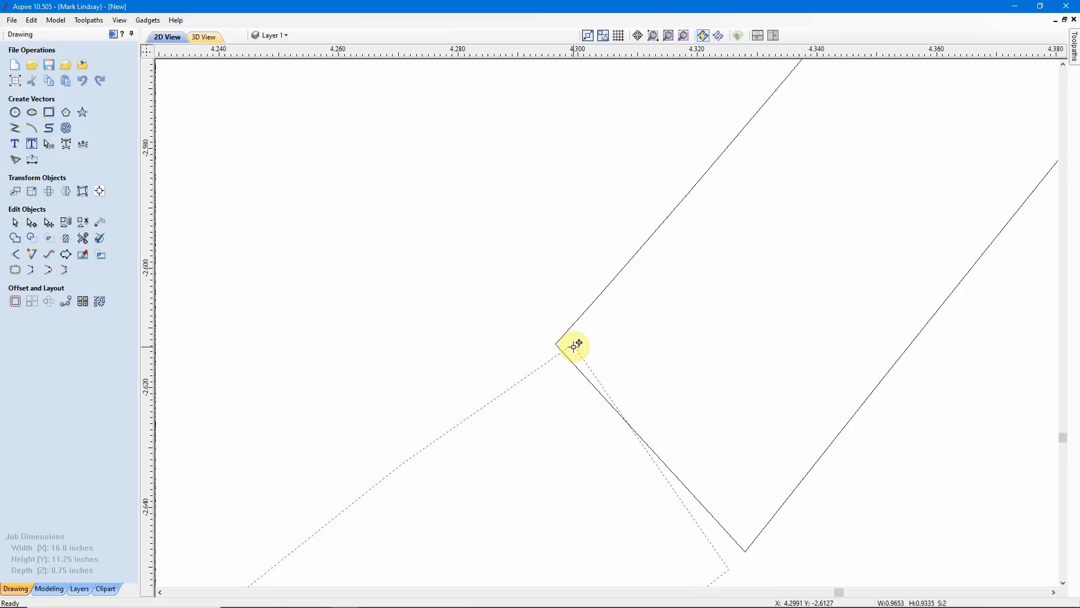
pyautogui.moveTo(573, 345)
pyautogui.mouseDown()
pyautogui.moveTo(545, 366)
pyautogui.moveTo(556, 341)
pyautogui.mouseUp()
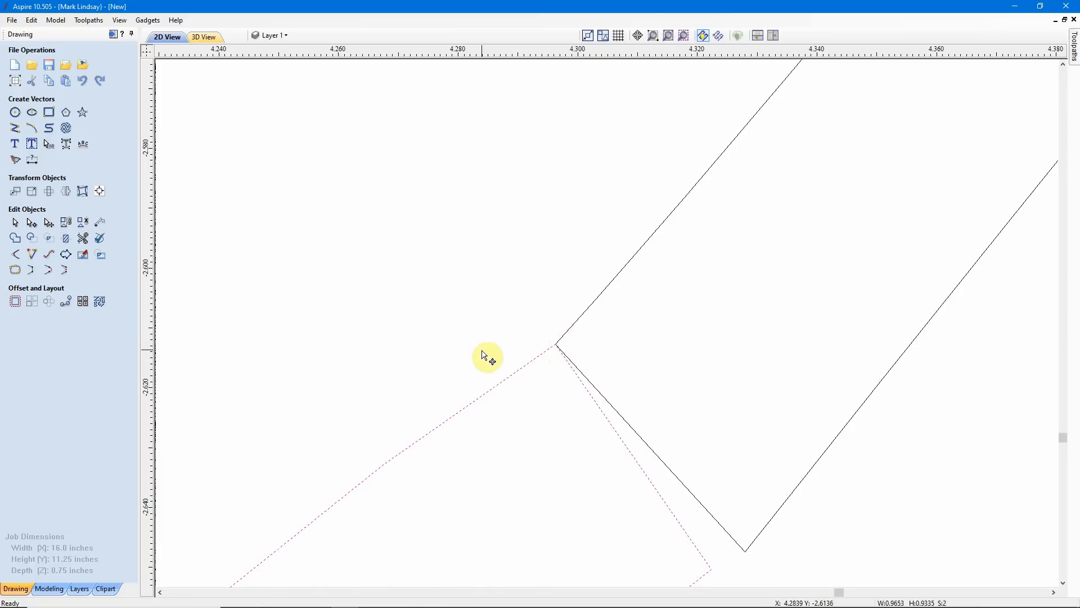
pyautogui.scroll(-3, 526, 349)
pyautogui.scroll(-4, 654, 342)
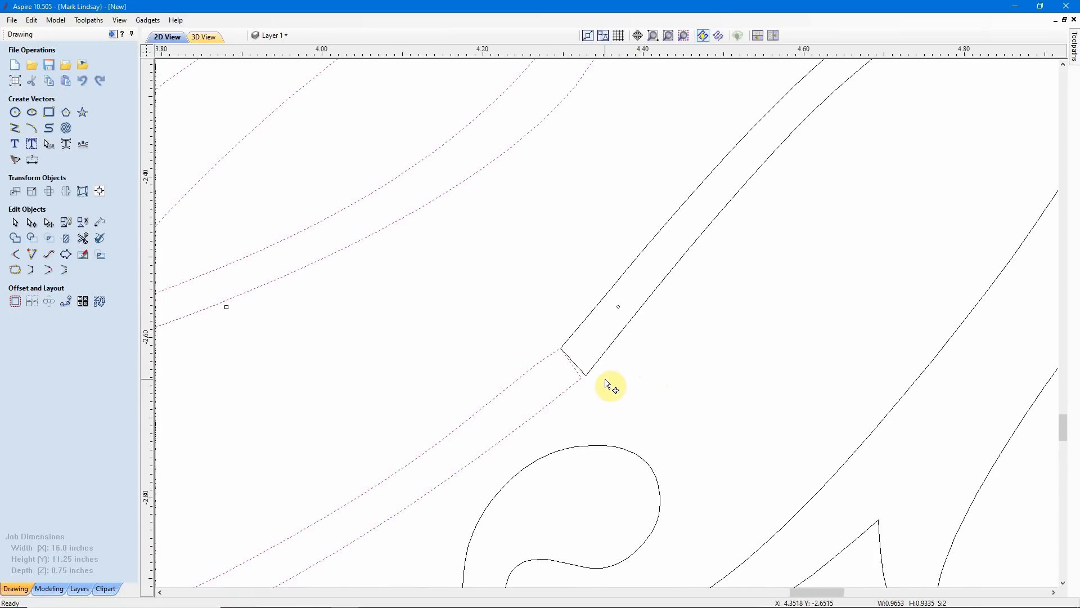
# - Shift the "e" so its tail's lower corner meets the lower corner of the x's starting stroke, and deselect it
pyautogui.scroll(5, 583, 400)
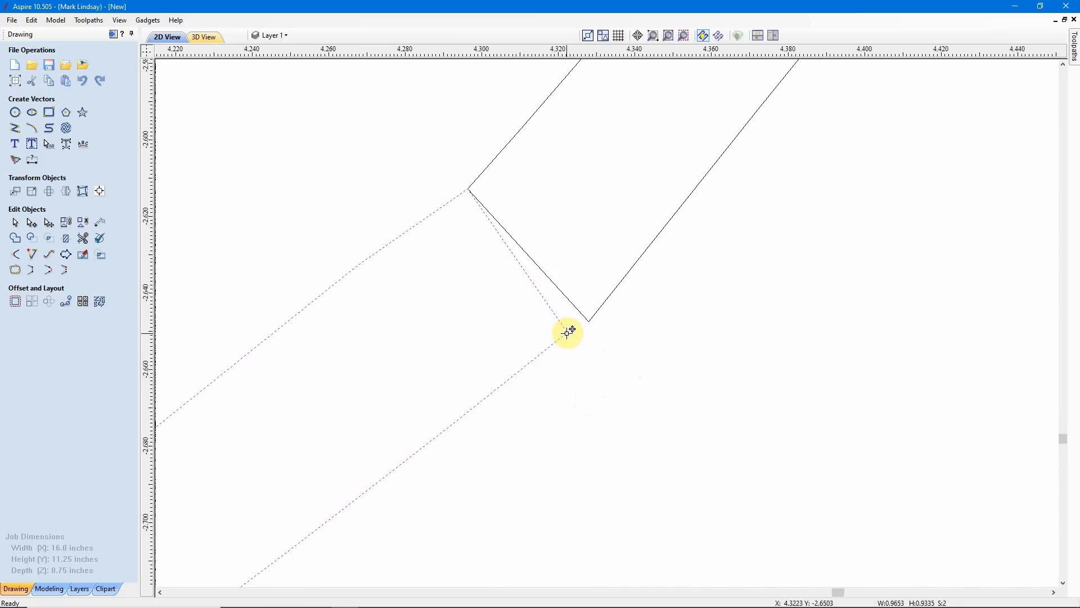
pyautogui.moveTo(570, 333); pyautogui.dragTo(590, 327)
pyautogui.scroll(-4, 638, 379)
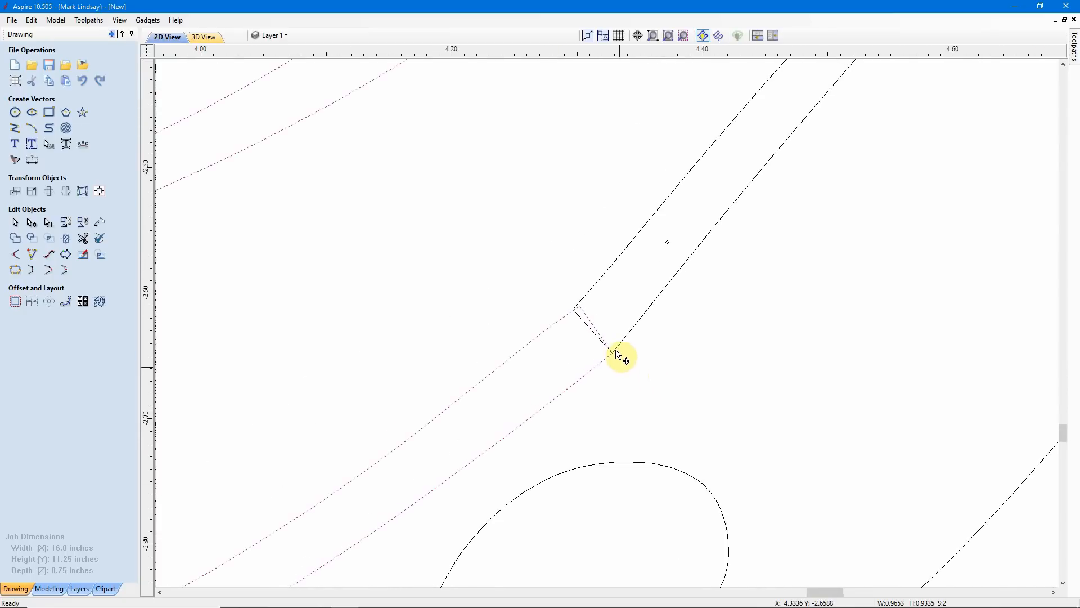
pyautogui.scroll(-2, 617, 353)
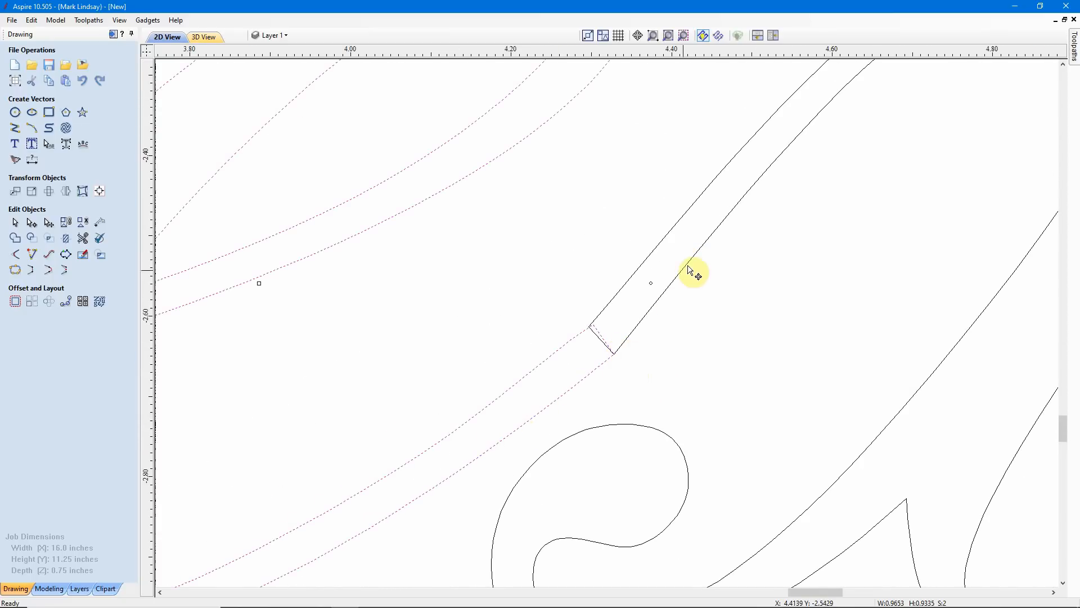
pyautogui.scroll(-3, 579, 354)
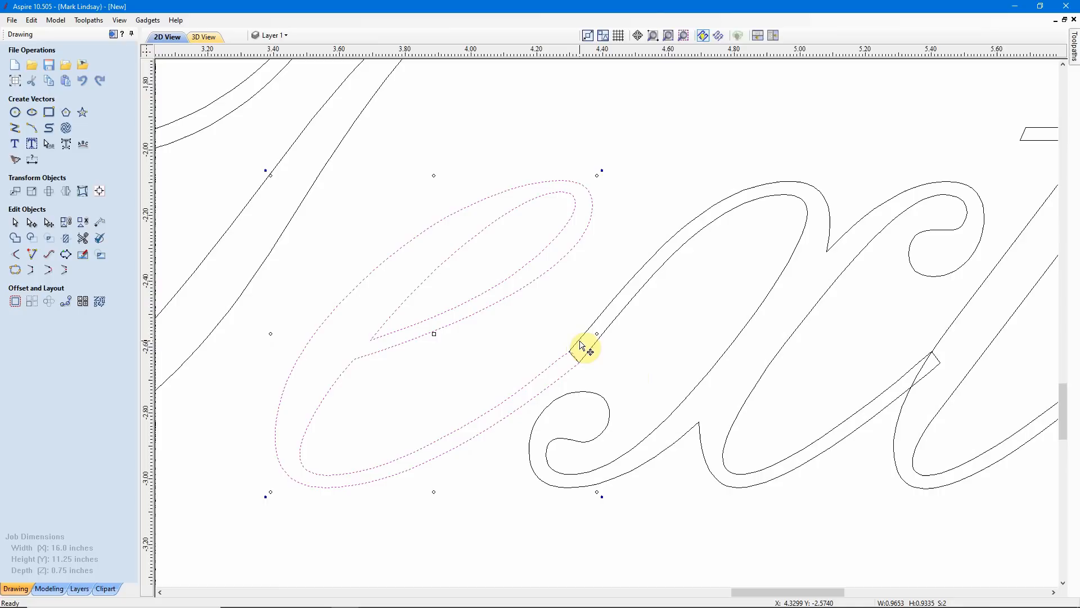
pyautogui.click(643, 356)
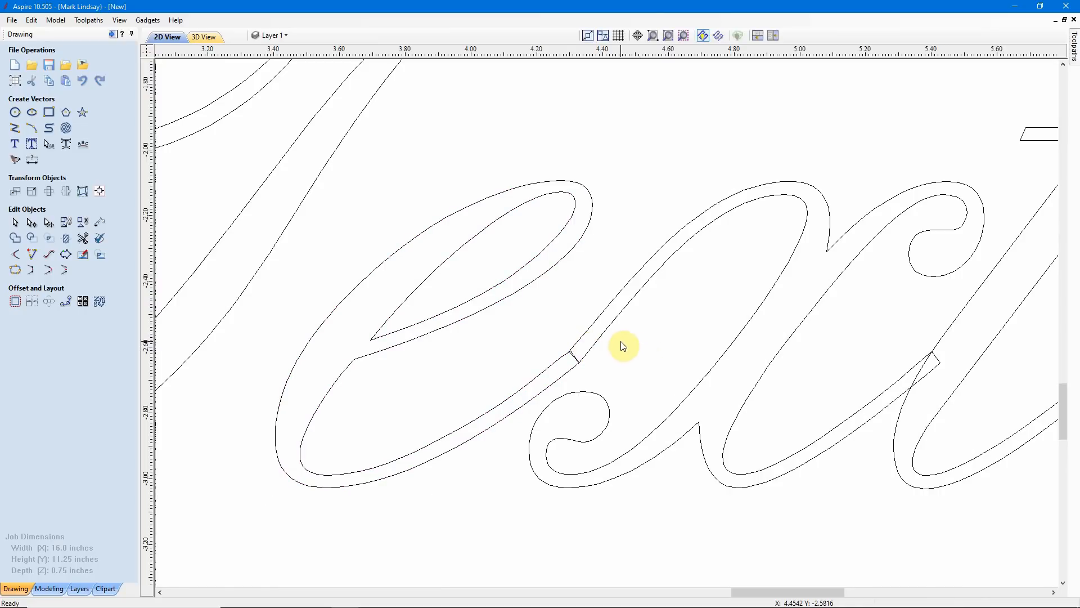
# - Weld the outer outlines of "e", "x" and "t" into one vector, leaving out the e's inner loop, and deselect it
pyautogui.scroll(-2, 613, 335)
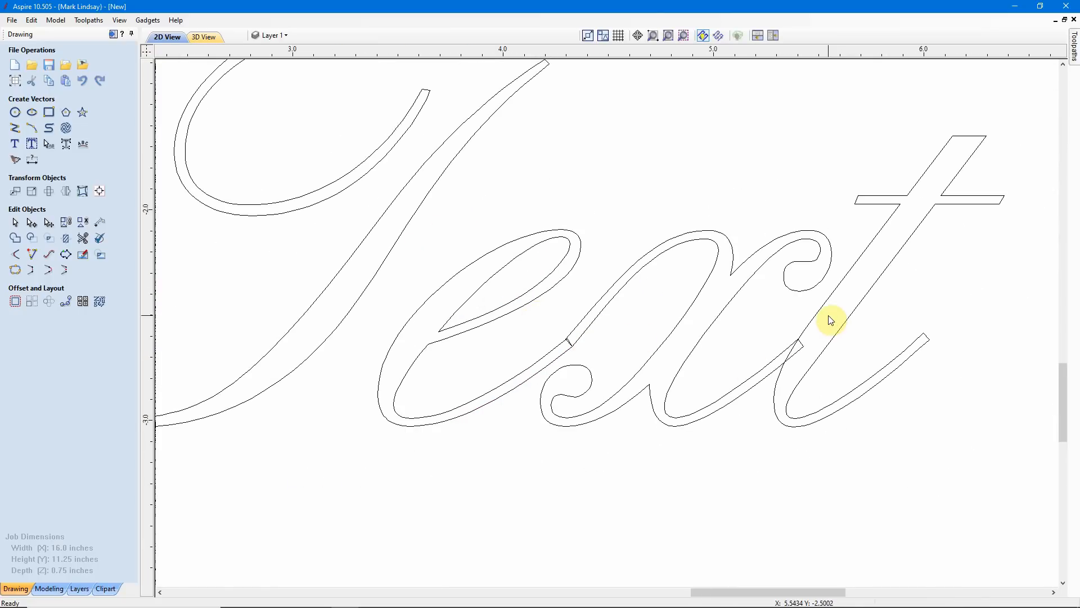
pyautogui.moveTo(827, 317); pyautogui.dragTo(566, 409)
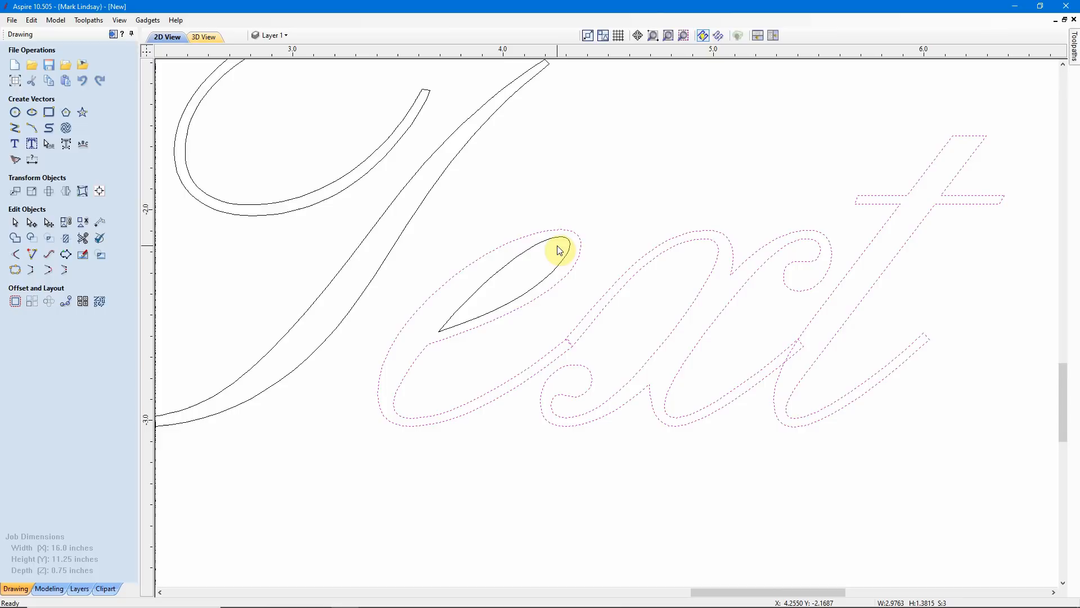
pyautogui.click(20, 243)
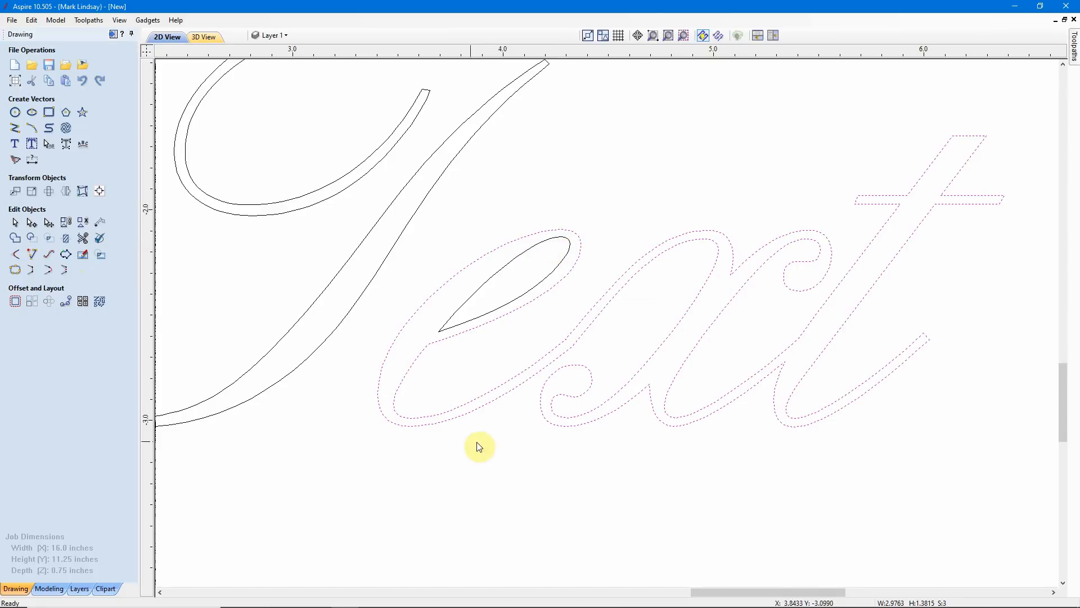
pyautogui.click(639, 473)
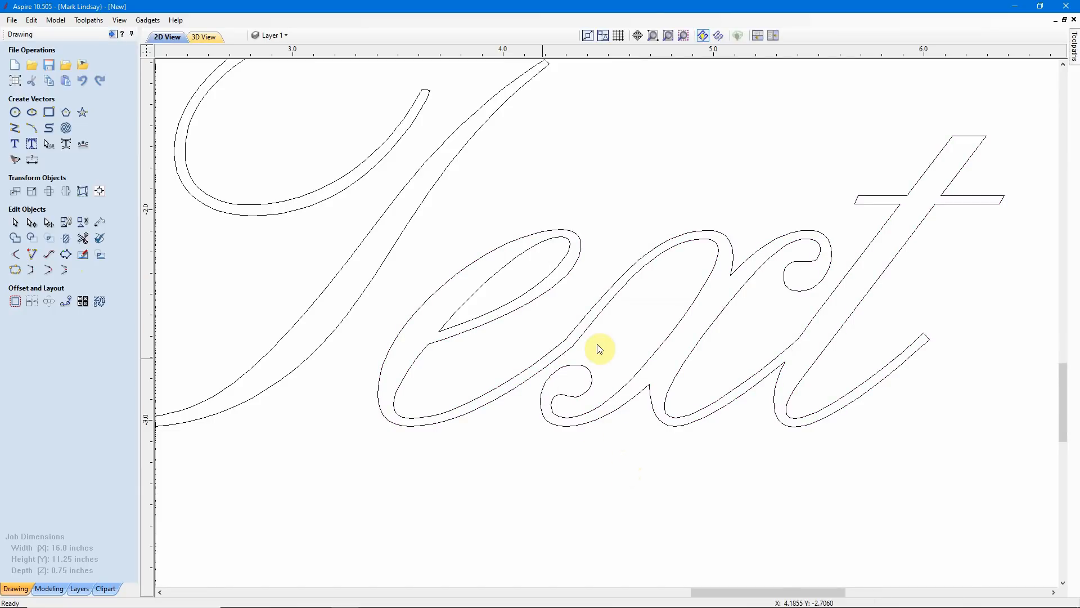
# - Check the welded joints up close and open the "ext" outline for node editing
pyautogui.scroll(2, 847, 374)
pyautogui.scroll(2, 848, 374)
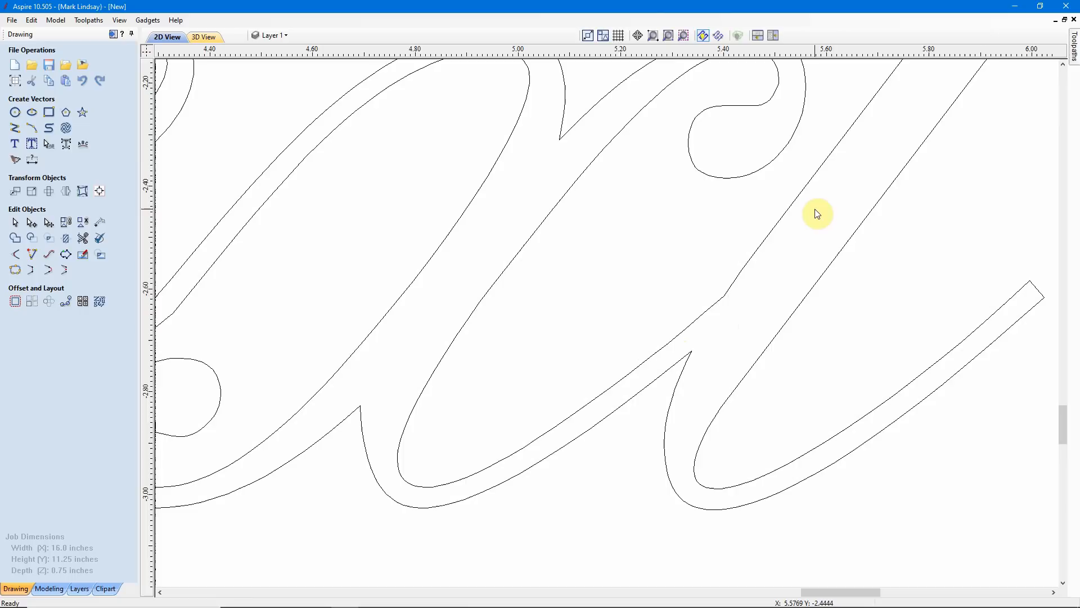
pyautogui.scroll(-3, 748, 392)
pyautogui.scroll(2, 461, 359)
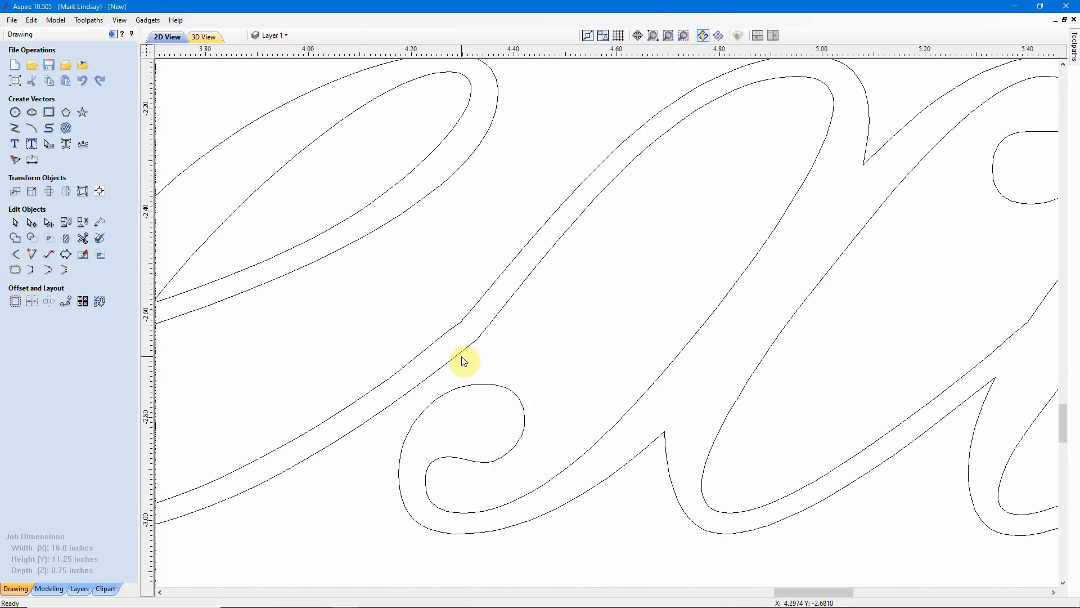
pyautogui.scroll(2, 477, 338)
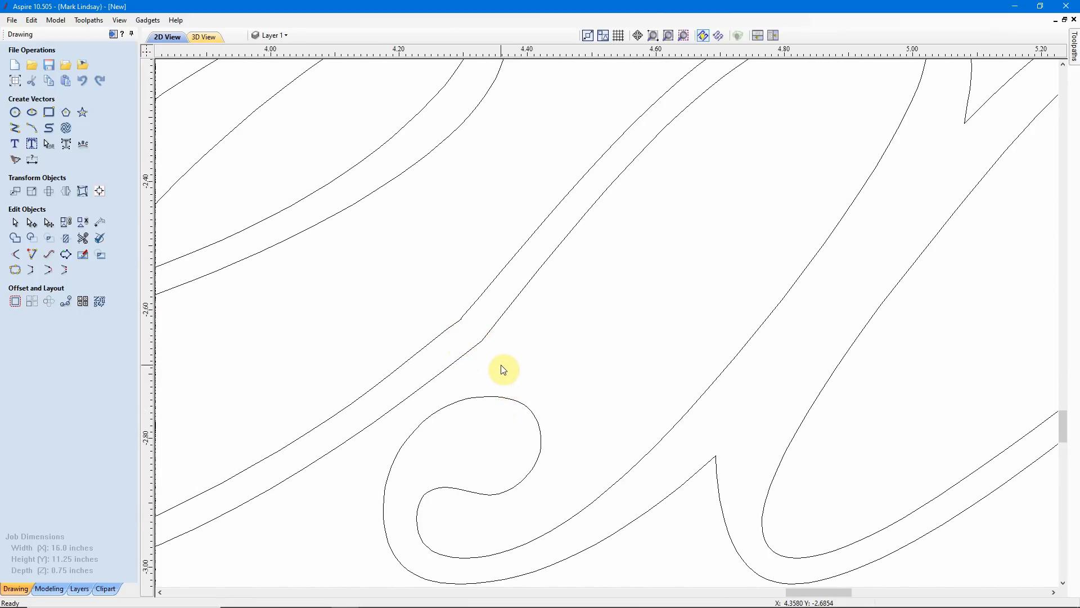
pyautogui.scroll(-3, 507, 361)
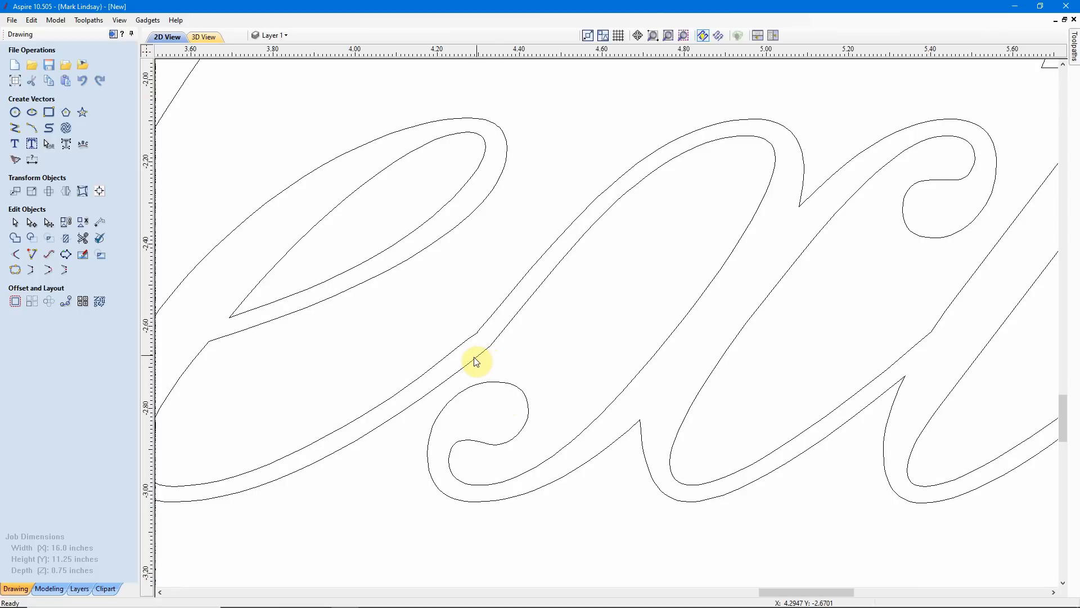
pyautogui.click(476, 361)
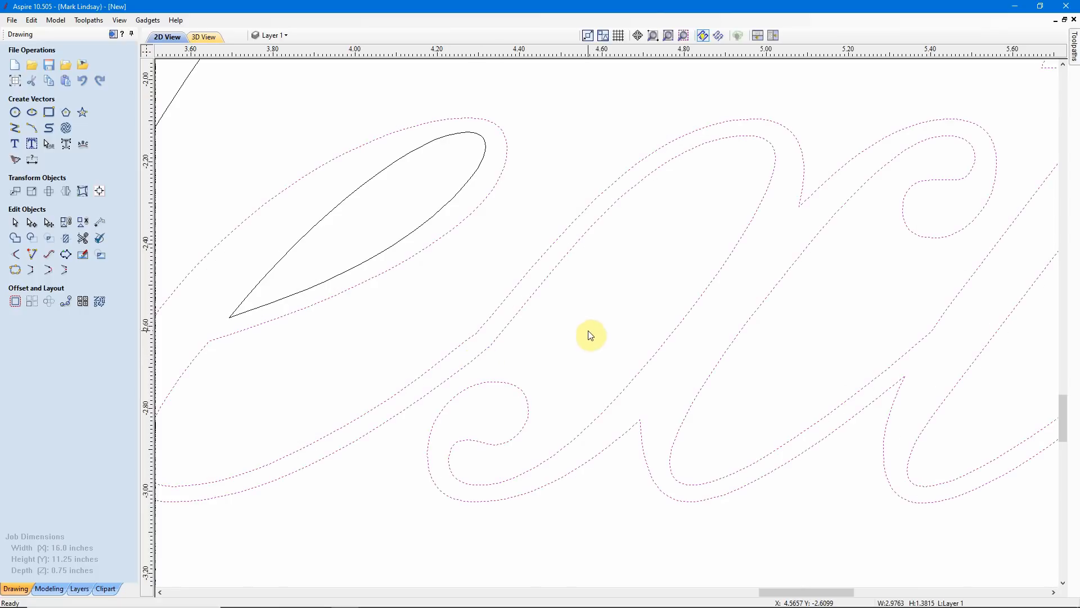
pyautogui.press('n')
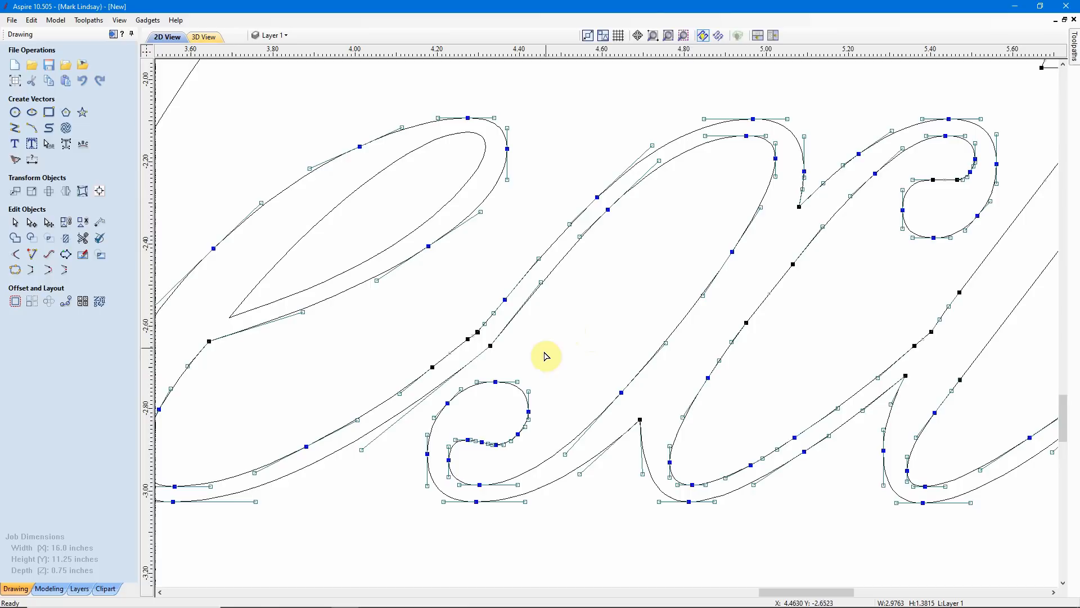
# - Delete the inner node of the tiny notch on the upper edge of the e–x joint
pyautogui.scroll(6, 463, 356)
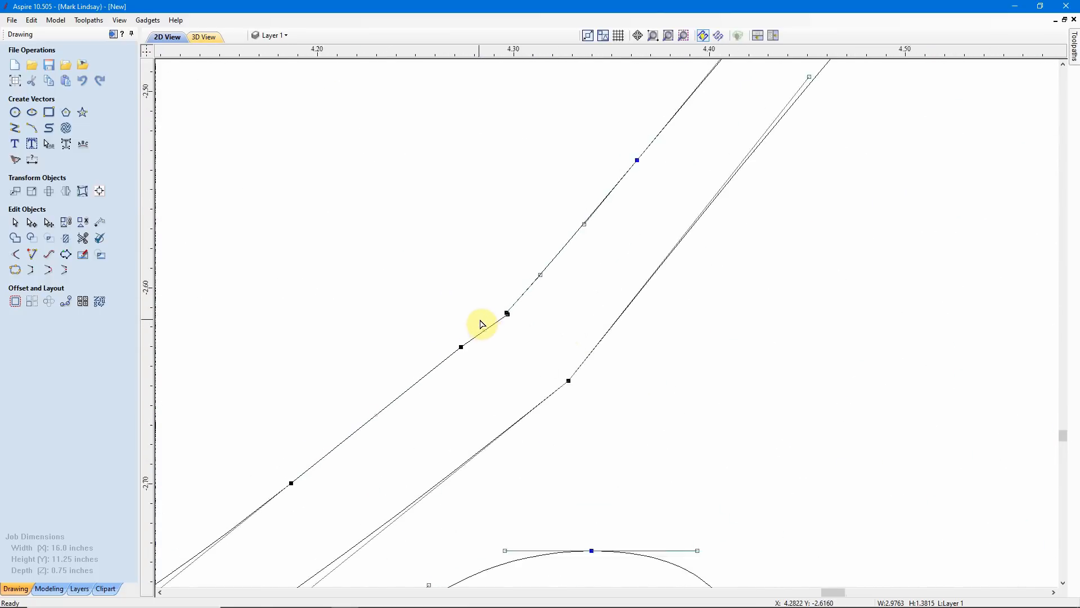
pyautogui.scroll(2, 535, 329)
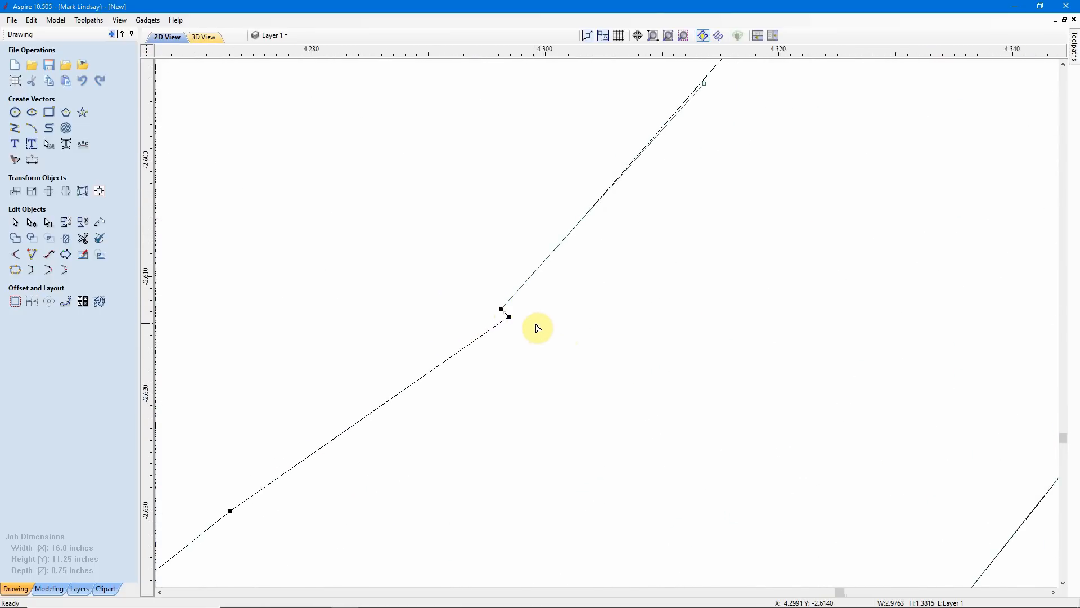
pyautogui.scroll(2, 536, 327)
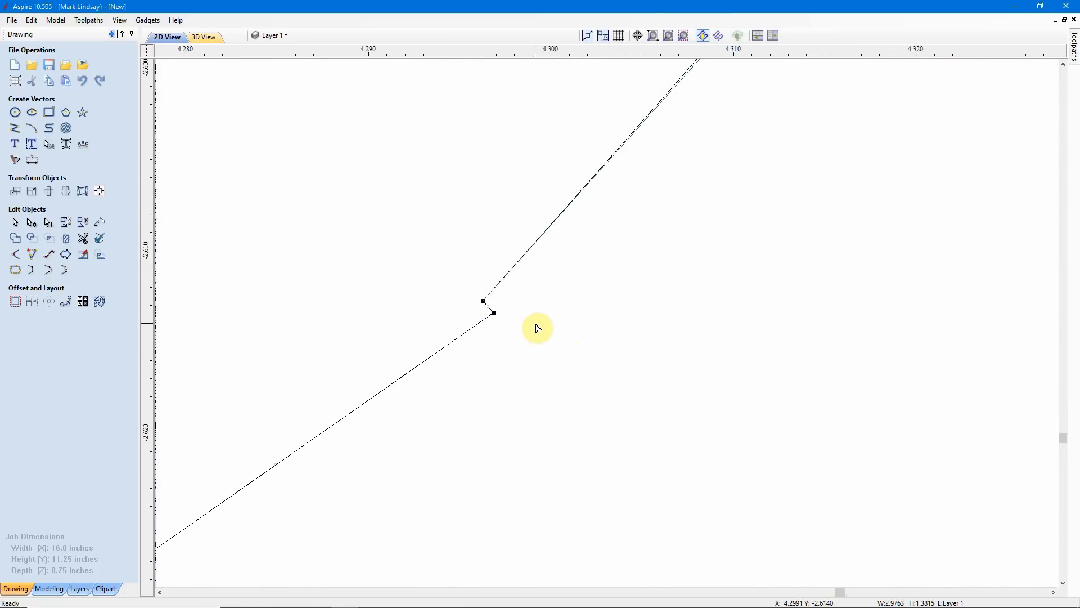
pyautogui.rightClick(494, 312)
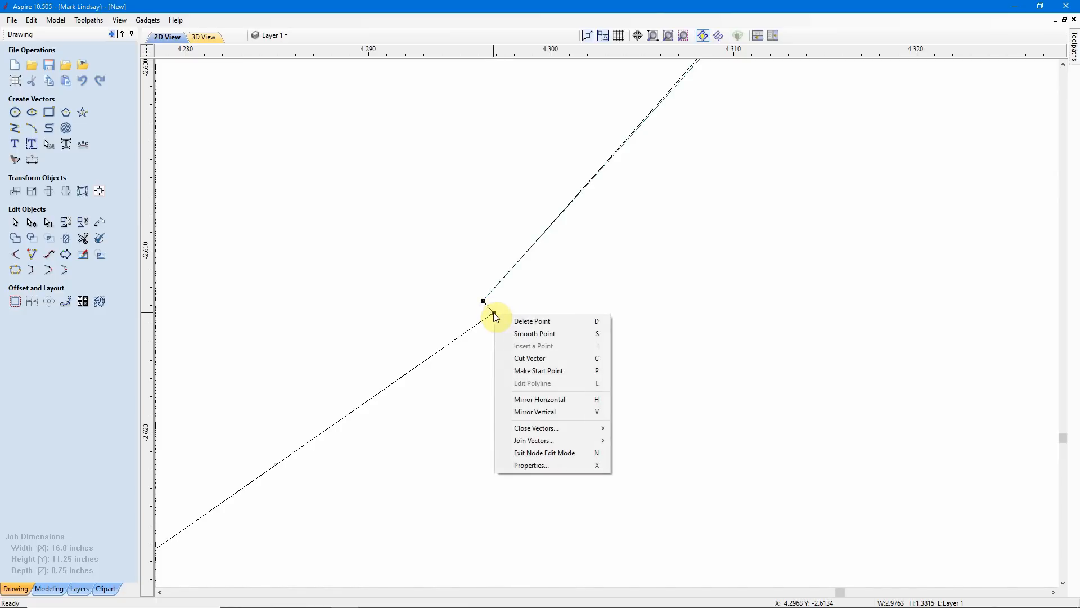
pyautogui.click(555, 325)
pyautogui.scroll(-8, 581, 320)
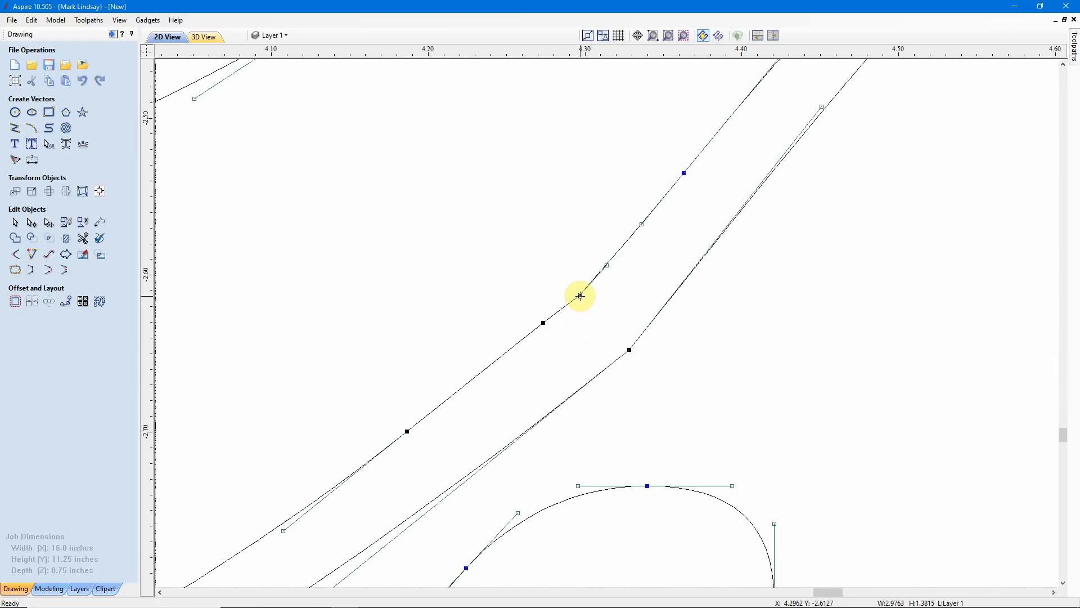
# - Delete the remaining corner node at the former notch on the upper edge of the e–x joint
pyautogui.scroll(3, 580, 295)
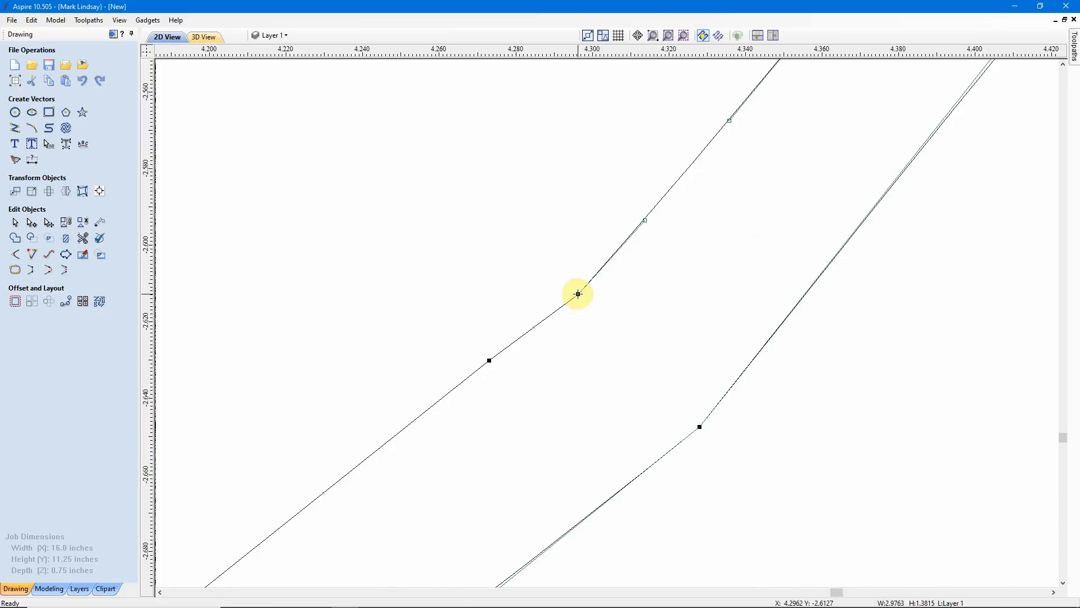
pyautogui.rightClick(579, 294)
pyautogui.click(621, 313)
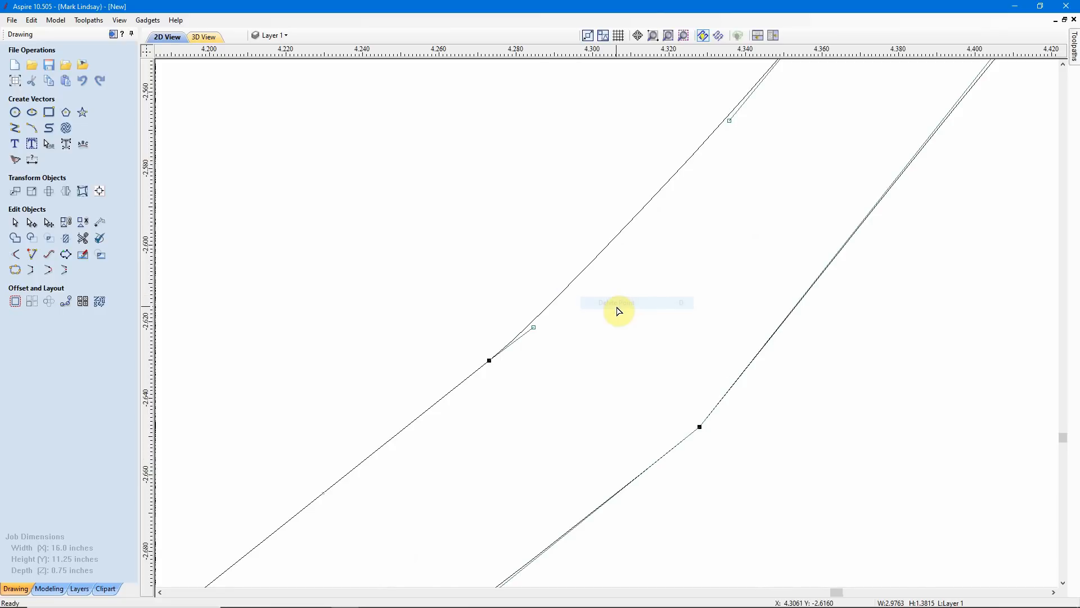
pyautogui.scroll(-3, 619, 309)
pyautogui.scroll(-3, 617, 310)
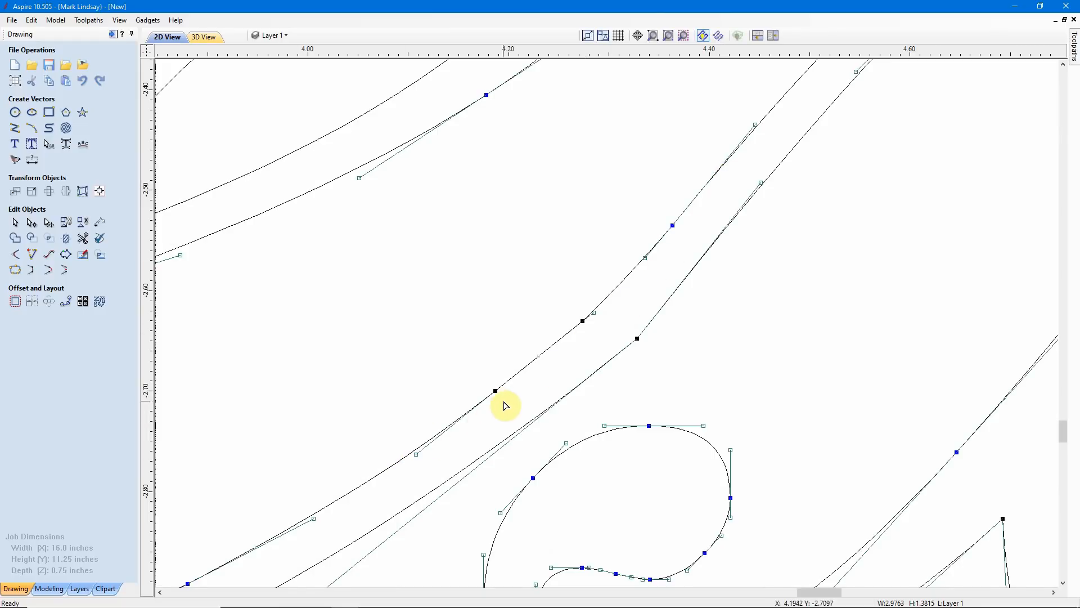
# - Nudge the lower-edge corner node of the e–x joint slightly inward, adjust the curve handles on both sides, and deselect the outline
pyautogui.scroll(3, 643, 358)
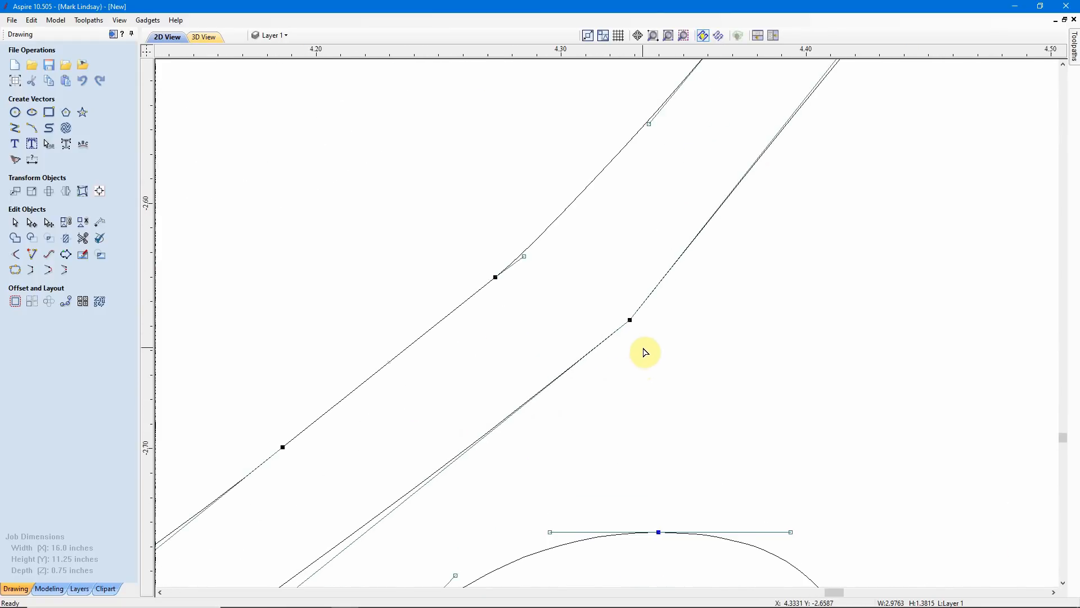
pyautogui.scroll(1, 638, 333)
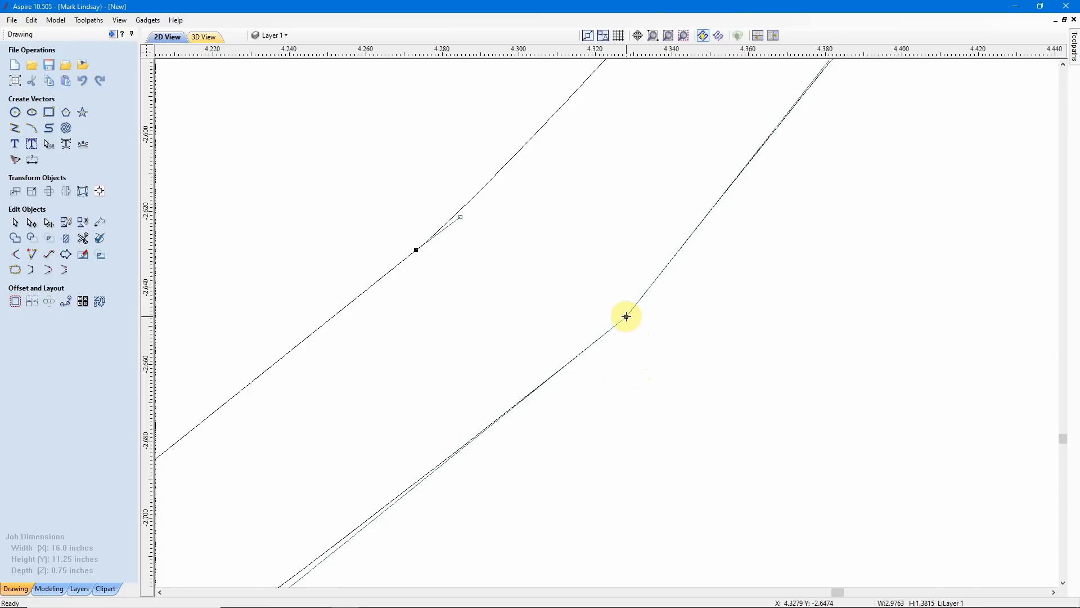
pyautogui.moveTo(622, 315); pyautogui.dragTo(622, 309)
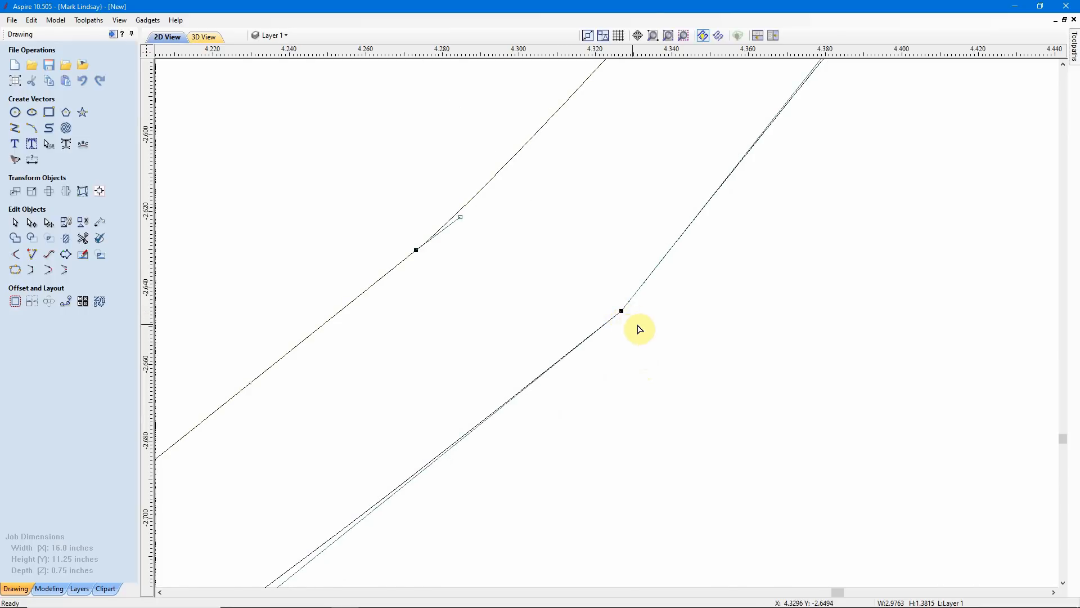
pyautogui.scroll(-4, 636, 321)
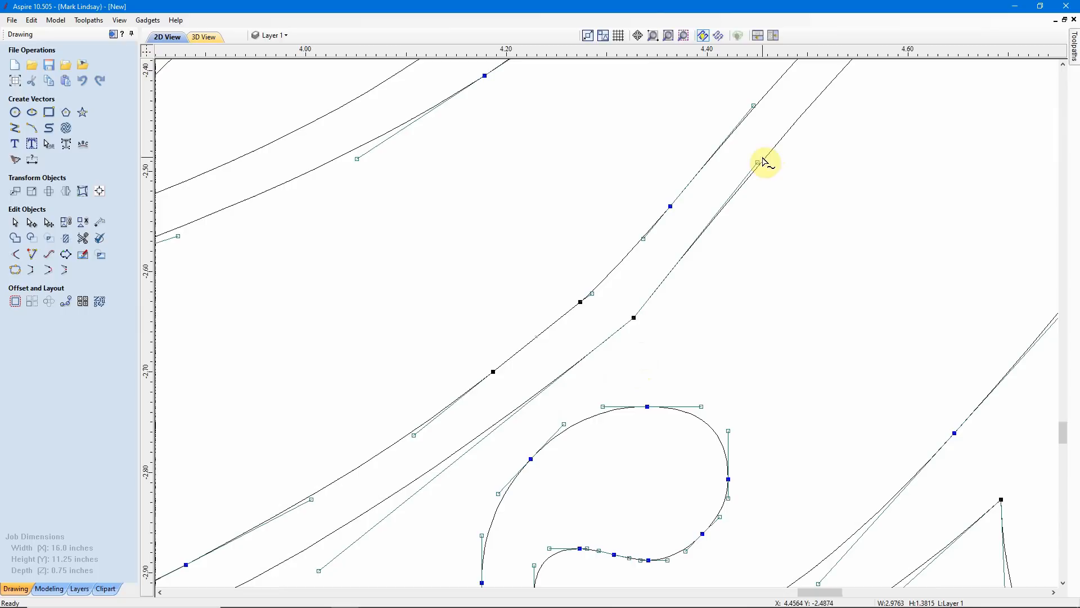
pyautogui.moveTo(756, 162); pyautogui.dragTo(766, 168)
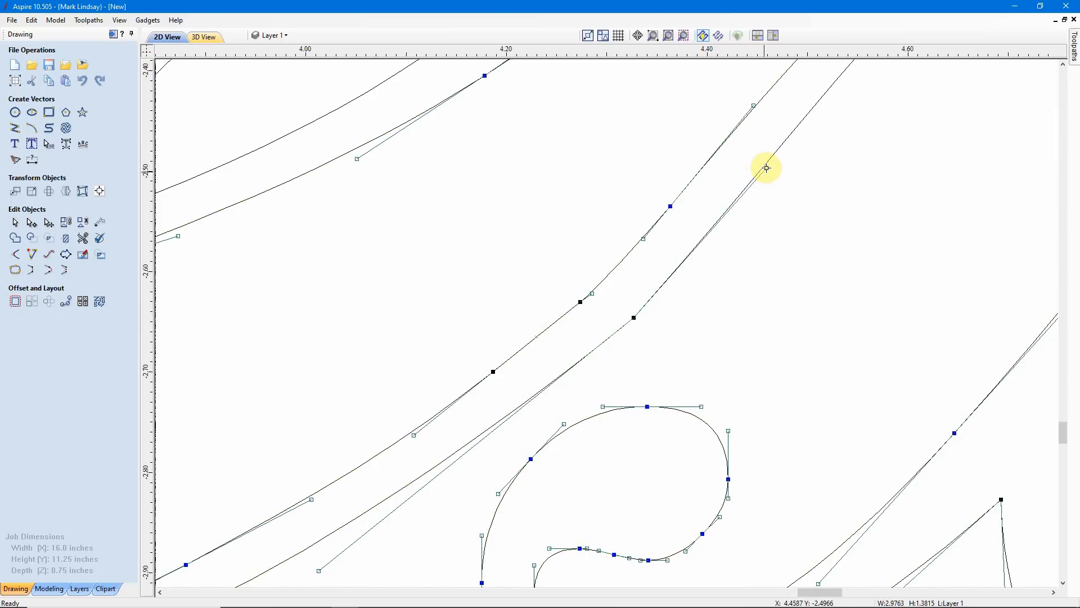
pyautogui.moveTo(319, 572); pyautogui.dragTo(330, 577)
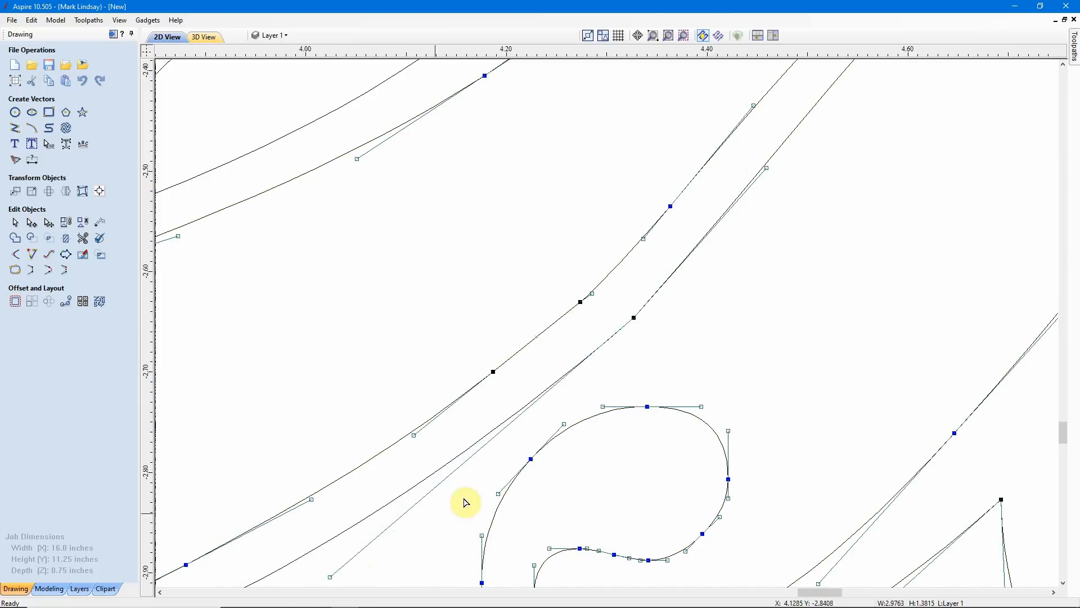
pyautogui.scroll(-3, 589, 356)
pyautogui.click(647, 396)
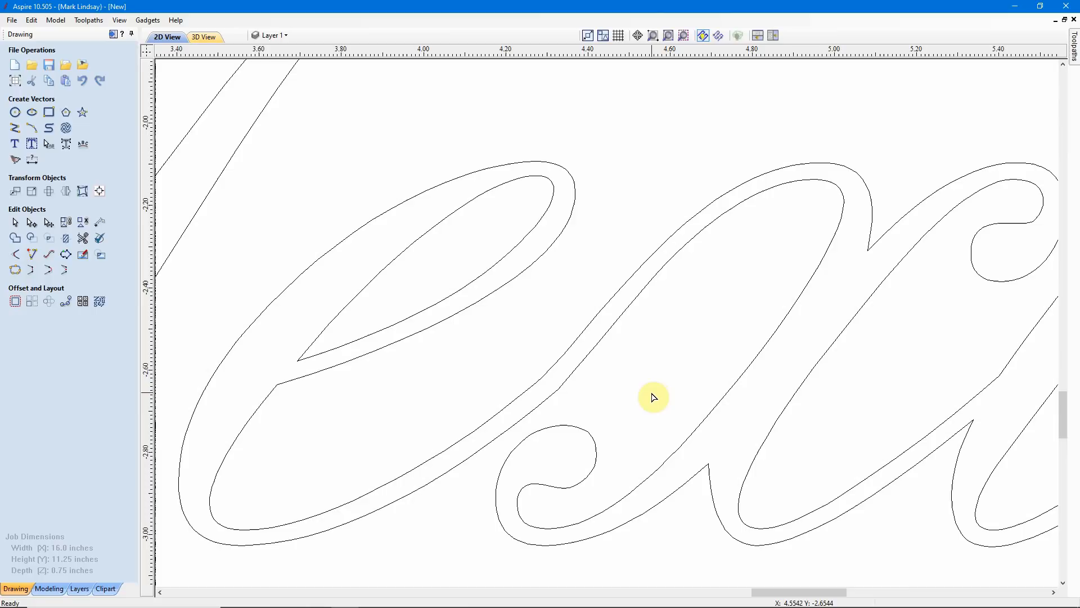
# - Reopen the "ext" outline for node editing and refine the e–x joint's lower corner node and both adjoining handles into a smoother bend
pyautogui.scroll(-1, 625, 388)
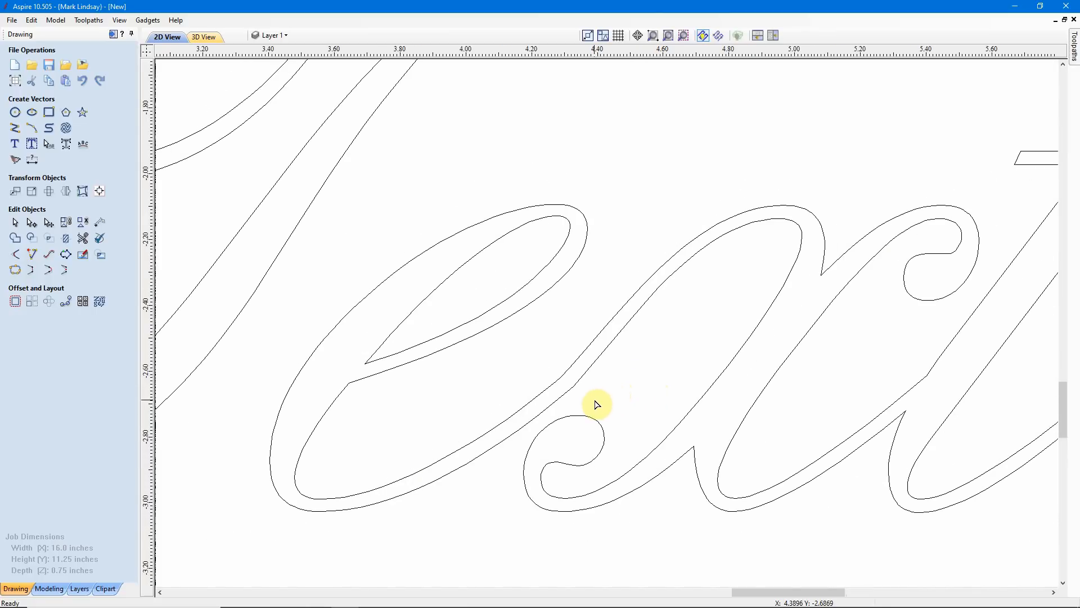
pyautogui.scroll(4, 585, 400)
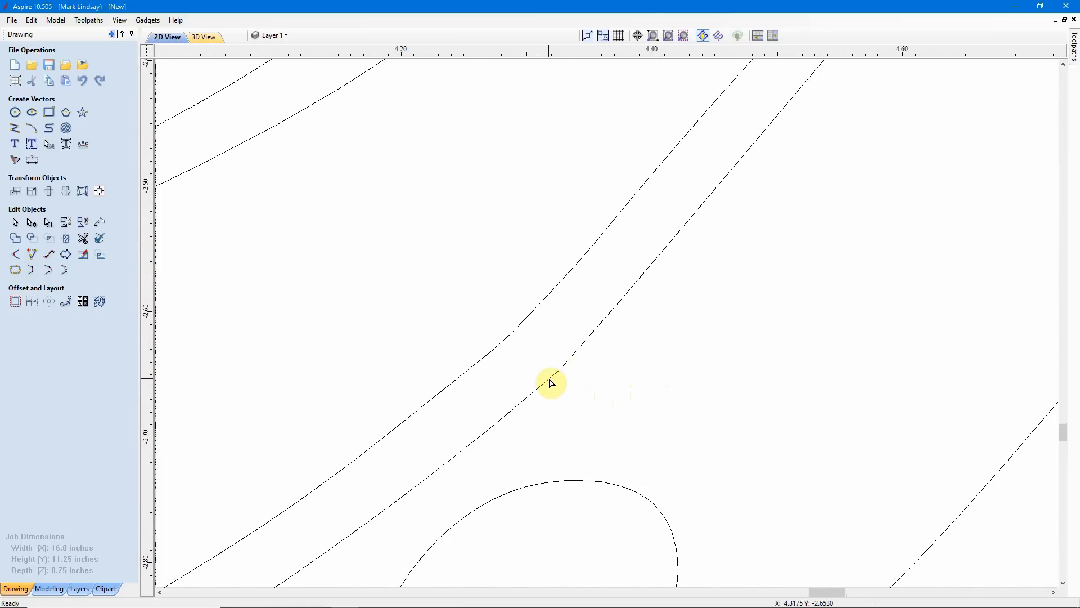
pyautogui.click(552, 382)
pyautogui.scroll(3, 563, 388)
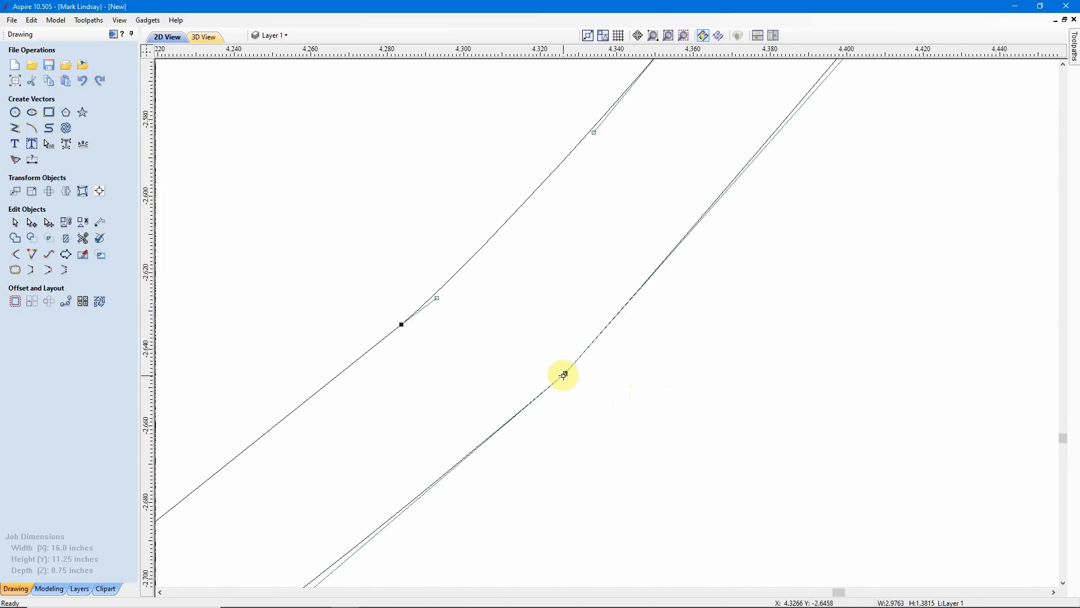
pyautogui.moveTo(564, 366); pyautogui.dragTo(556, 360)
pyautogui.scroll(-5, 556, 361)
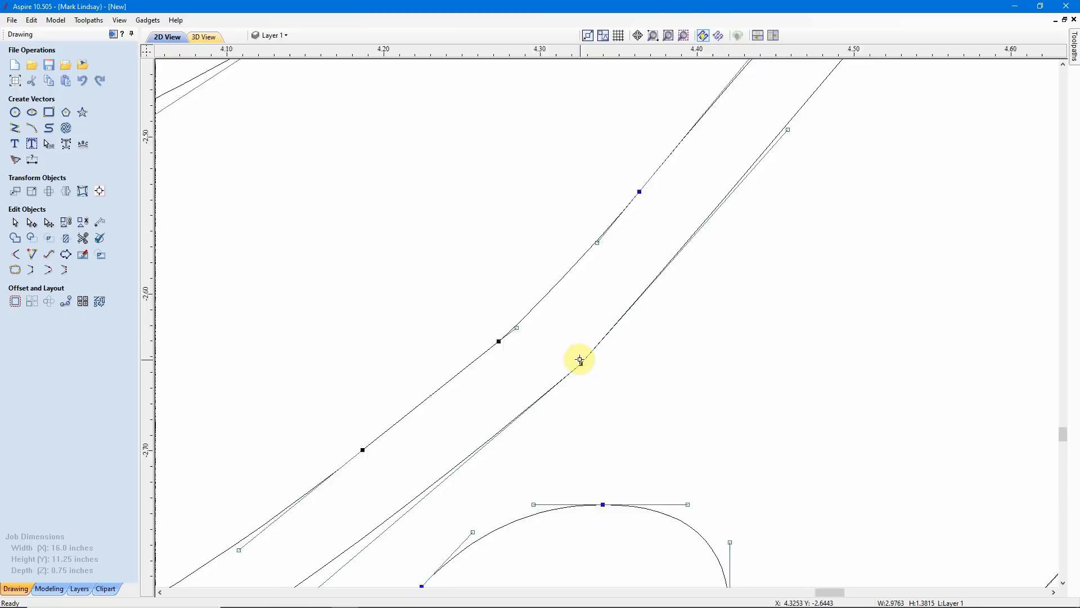
pyautogui.scroll(-1, 537, 423)
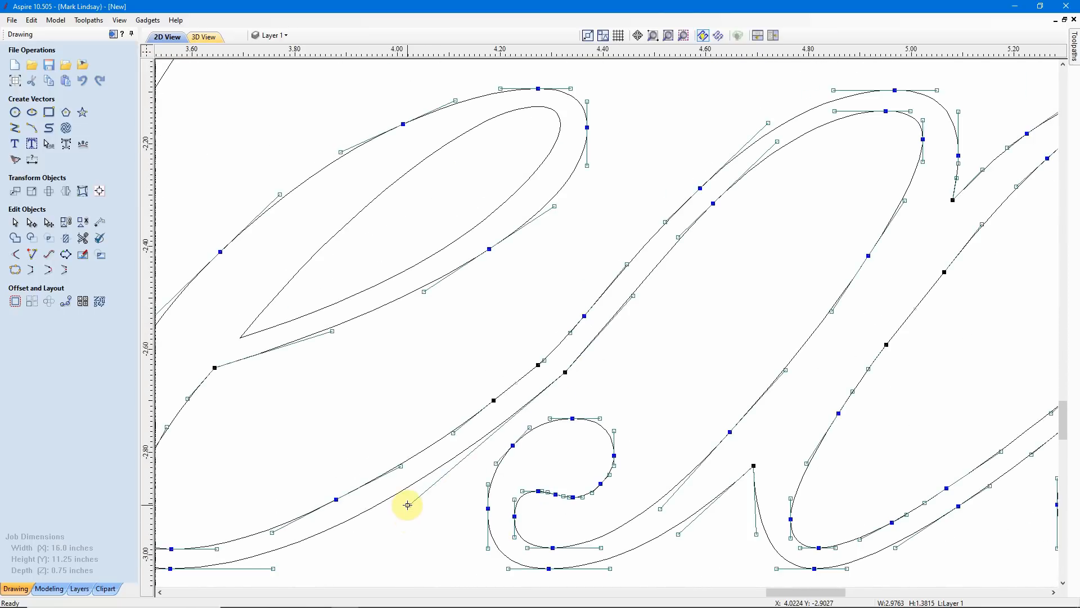
pyautogui.moveTo(409, 505); pyautogui.dragTo(416, 509)
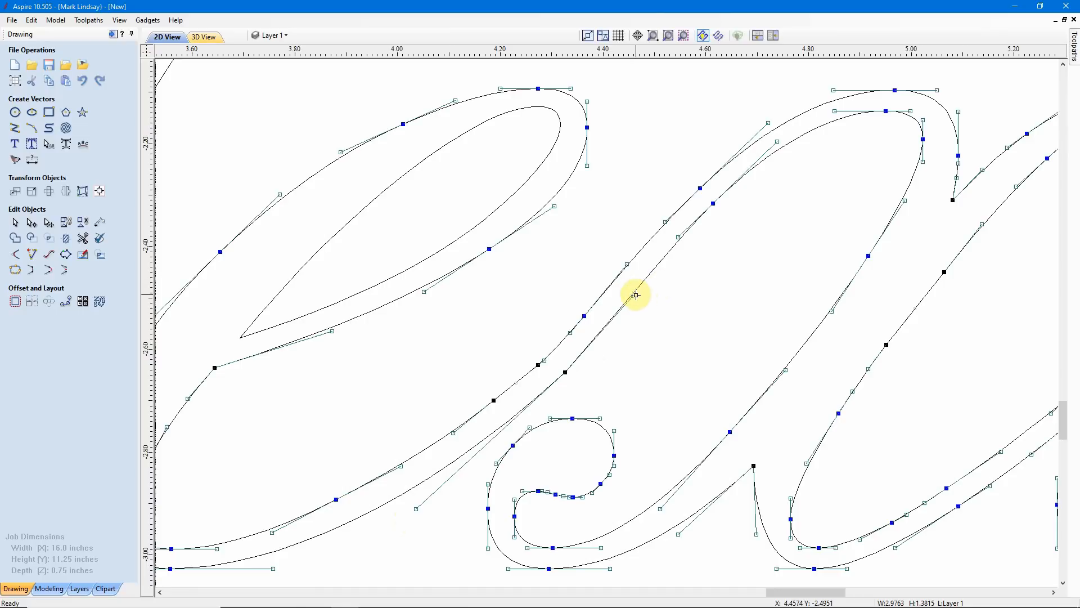
pyautogui.moveTo(636, 294); pyautogui.dragTo(624, 314)
pyautogui.click(685, 333)
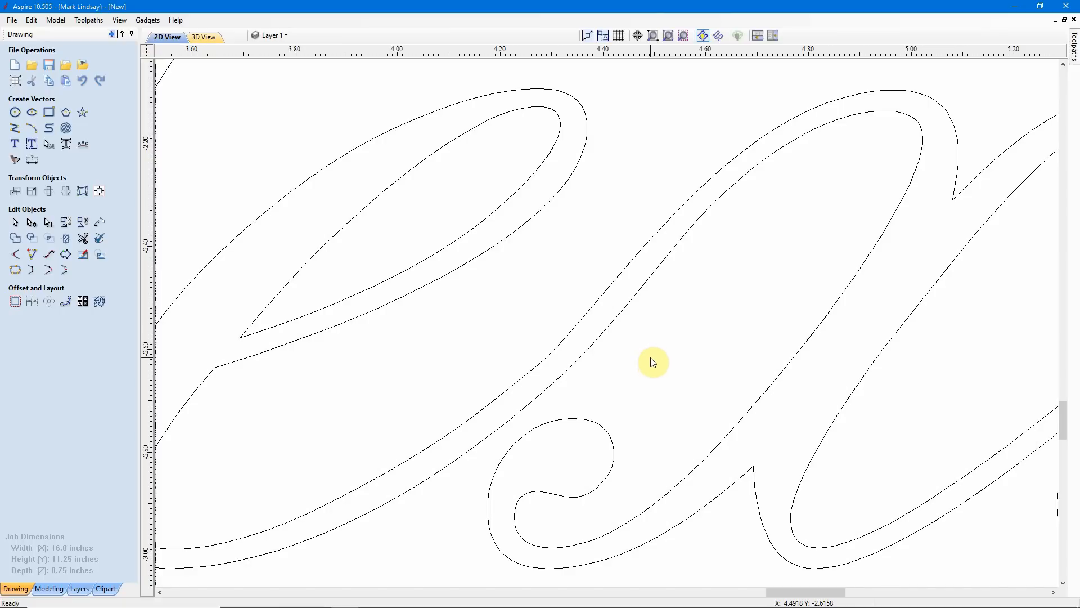
# - Select all the lettering in both text lines, group it, and deselect the group
pyautogui.scroll(-5, 653, 363)
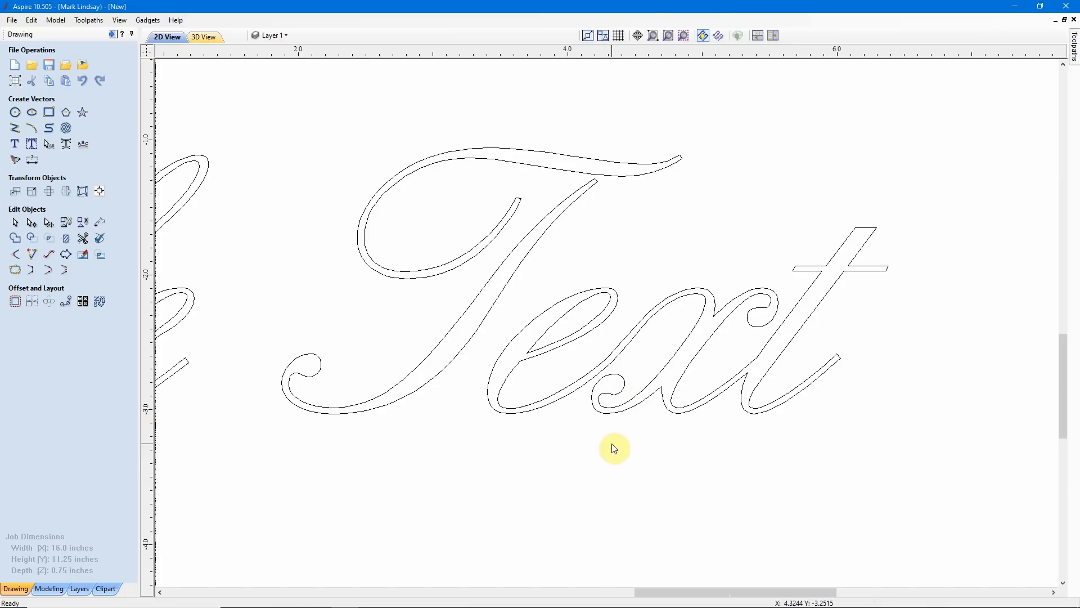
pyautogui.scroll(-3, 658, 425)
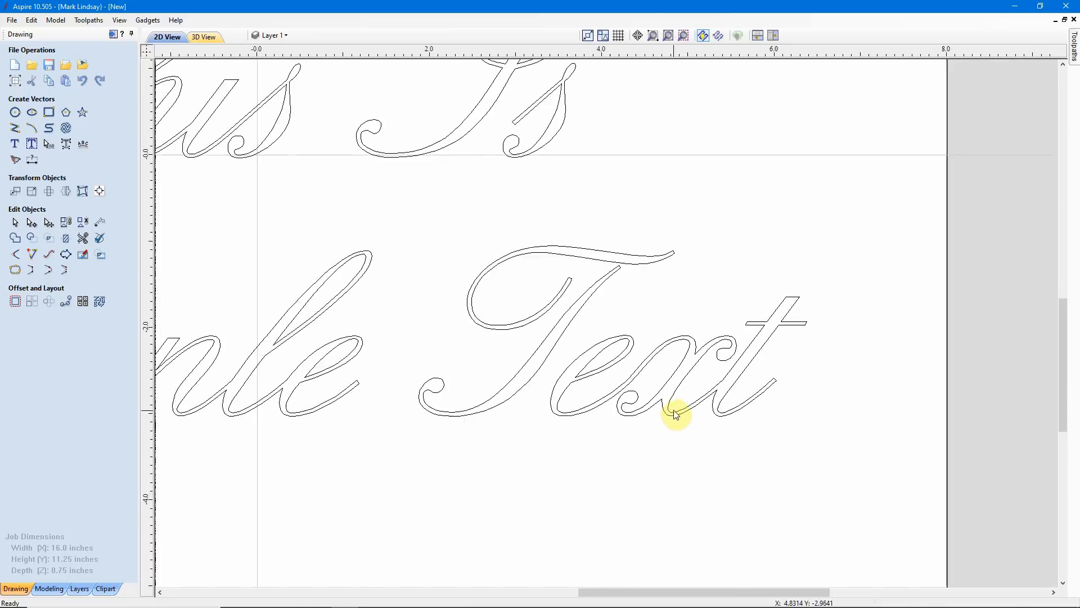
pyautogui.scroll(-3, 731, 414)
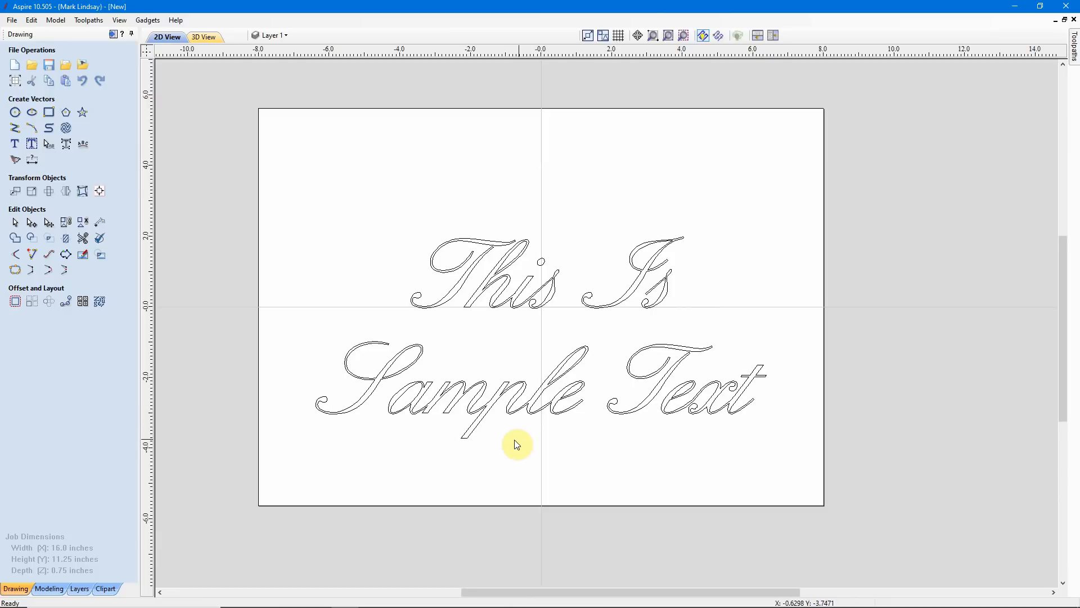
pyautogui.scroll(3, 514, 442)
pyautogui.scroll(-2, 514, 443)
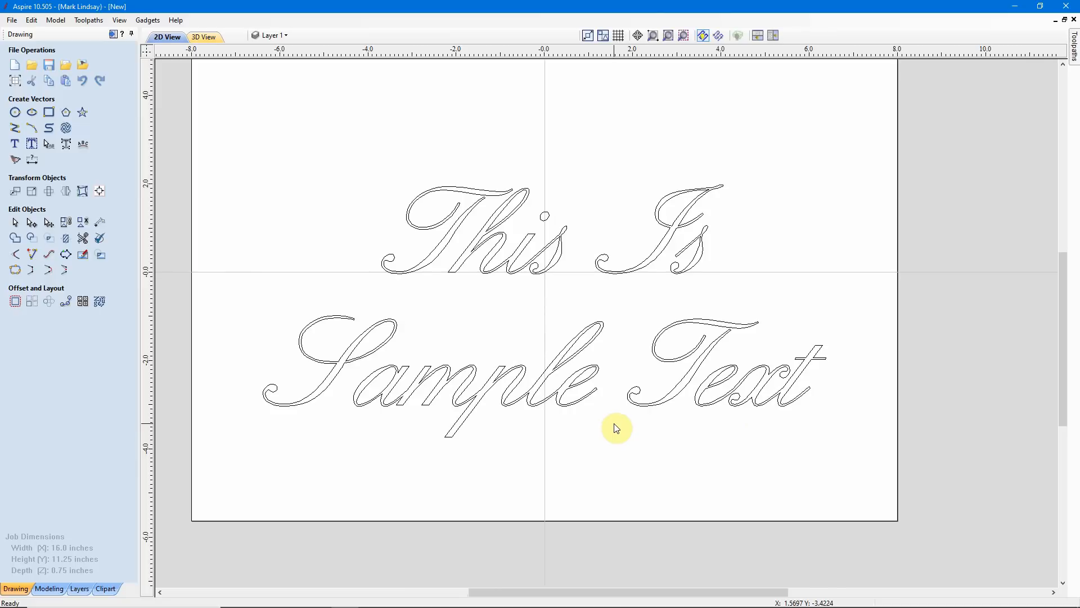
pyautogui.moveTo(885, 119); pyautogui.dragTo(231, 485)
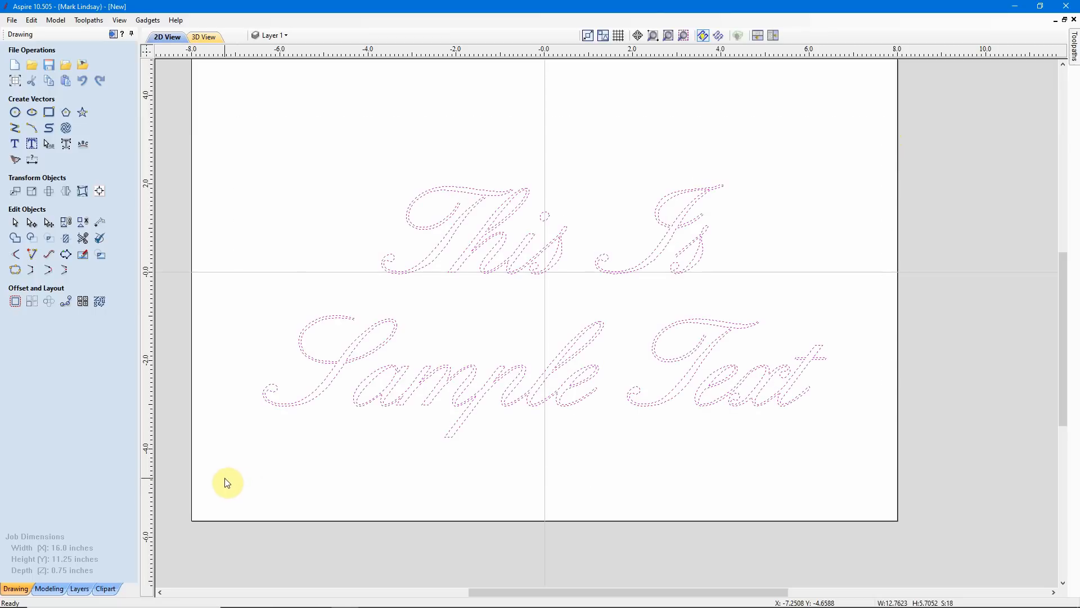
pyautogui.click(67, 224)
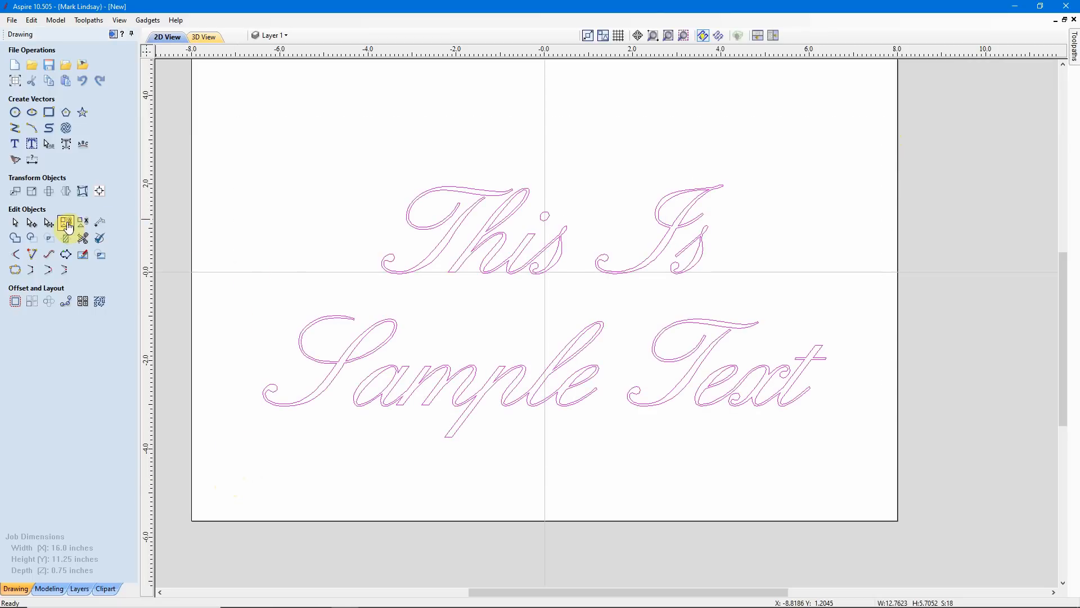
pyautogui.click(472, 304)
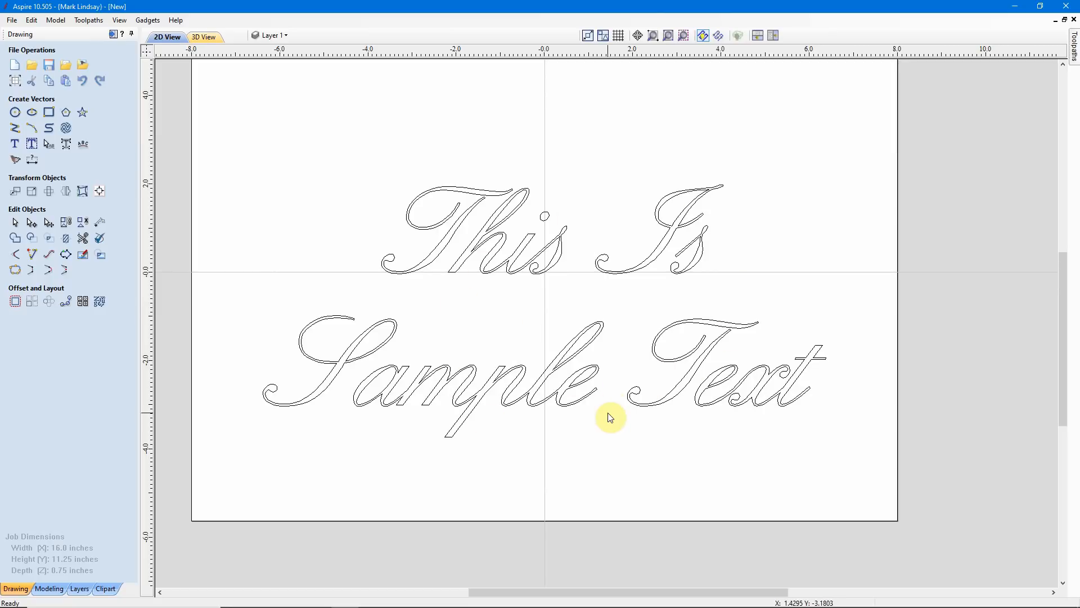
# - Calculate a V-Carve / Engraving toolpath for the grouped text, naming it V-Carve without the trailing number
pyautogui.click(113, 35)
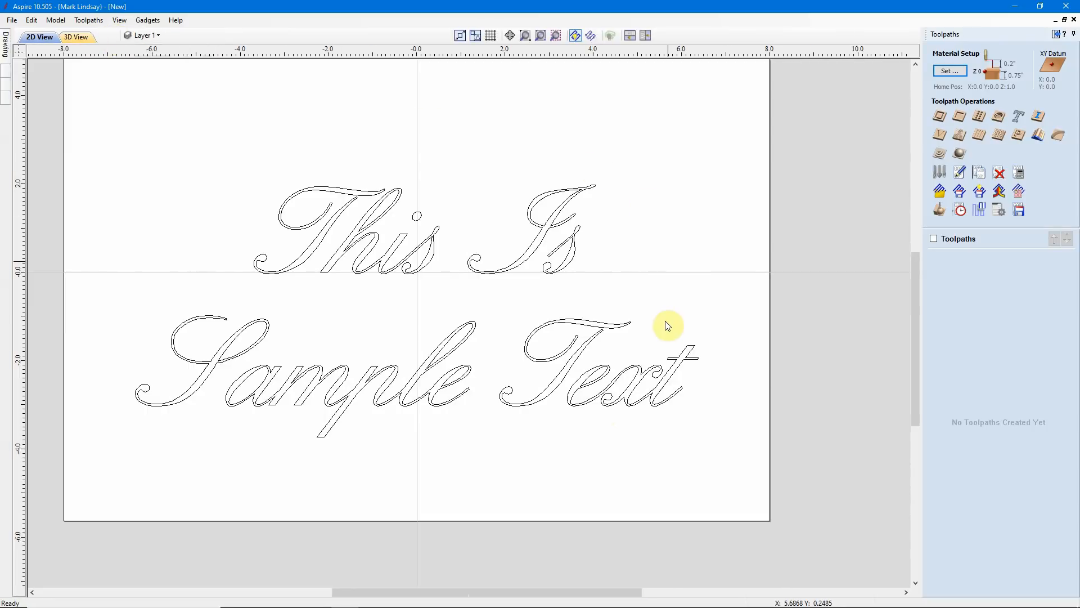
pyautogui.click(646, 374)
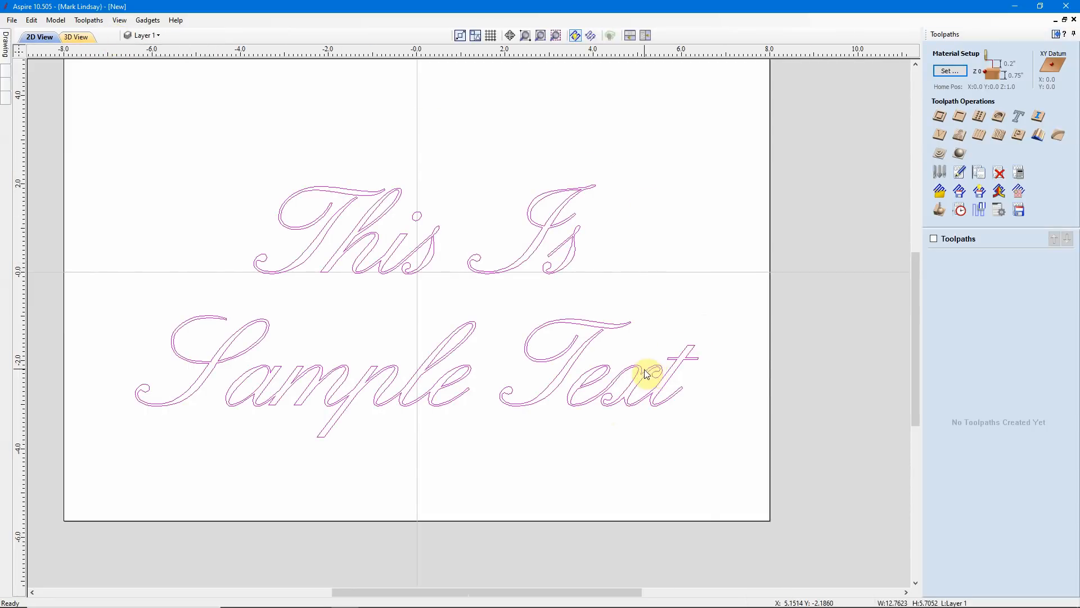
pyautogui.click(941, 136)
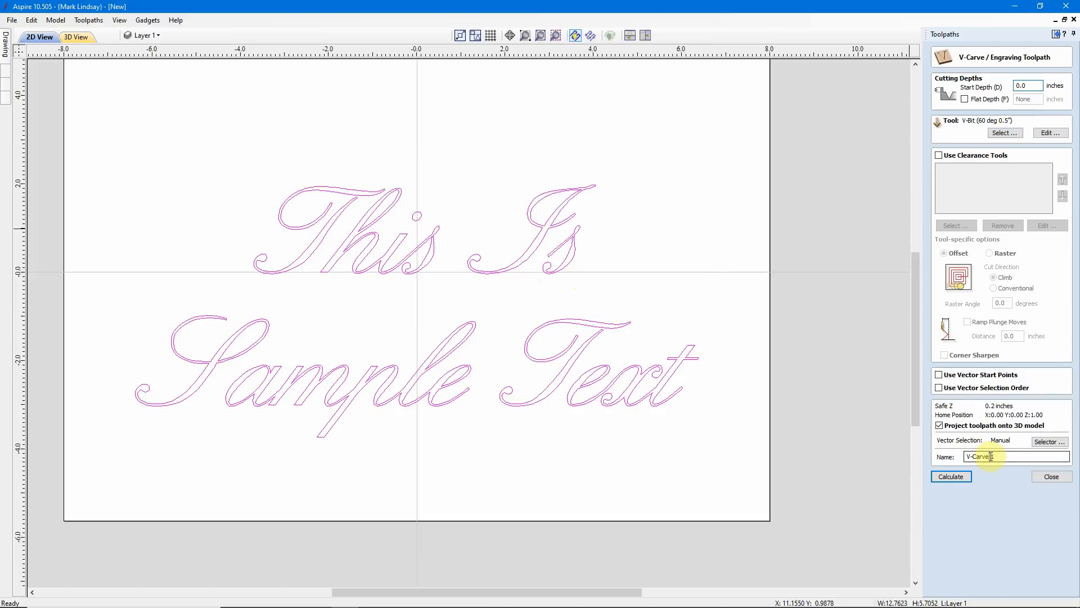
pyautogui.moveTo(992, 457); pyautogui.dragTo(1024, 456)
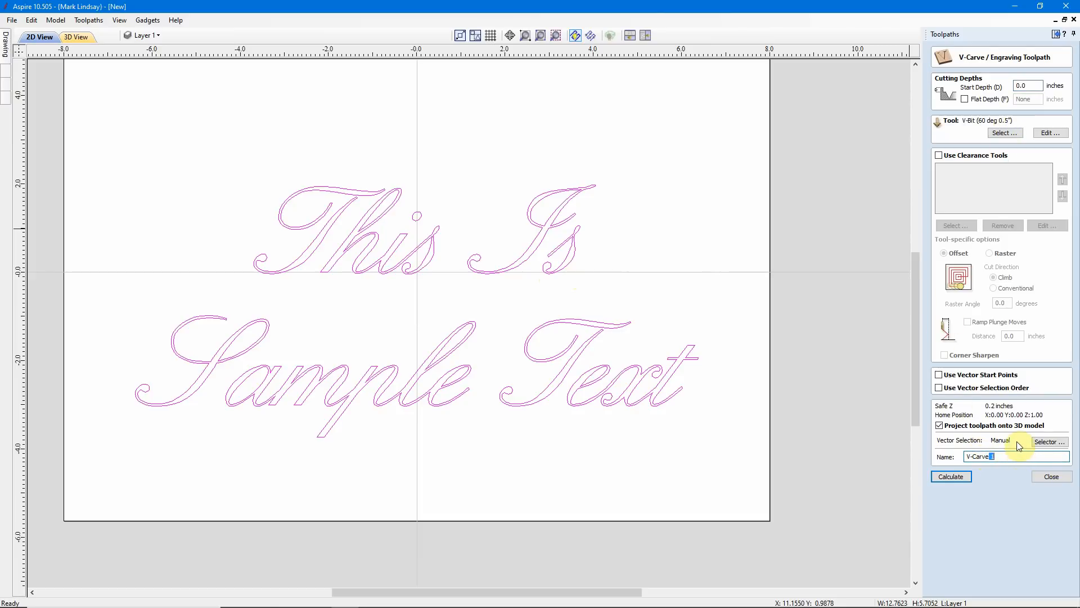
pyautogui.press('BackSpace')
pyautogui.click(950, 477)
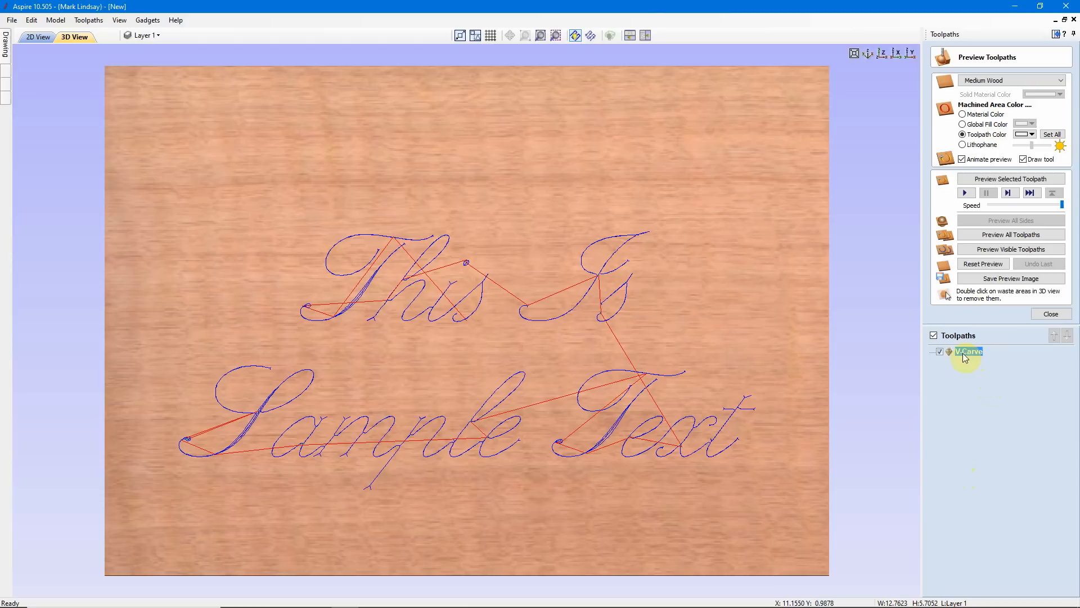
# - Set the V-Carve toolpath's preview color to black and run a preview of the selected toolpath
pyautogui.click(1032, 135)
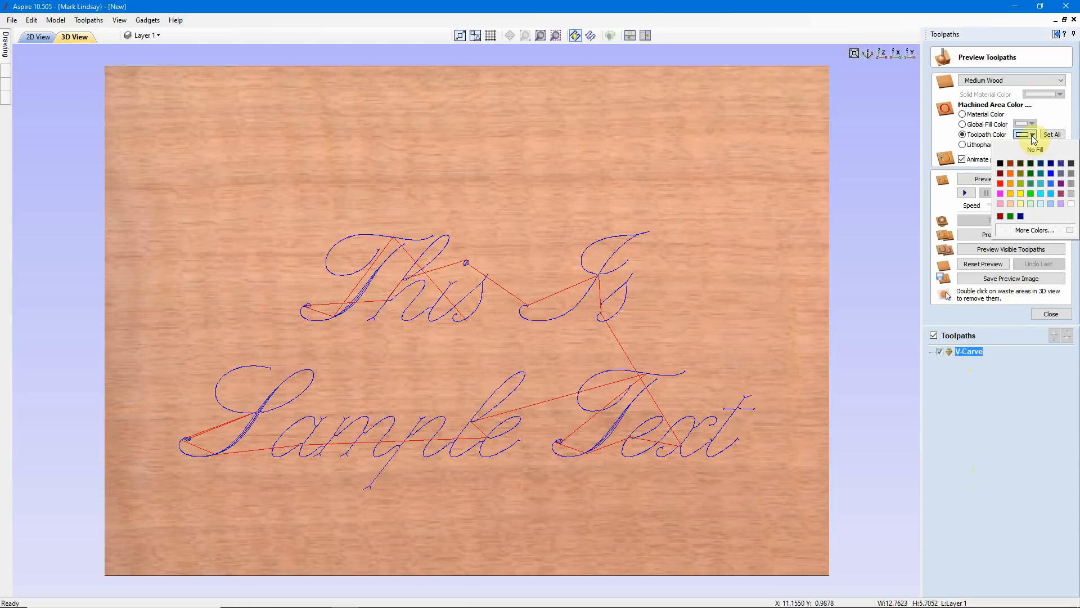
pyautogui.click(1000, 164)
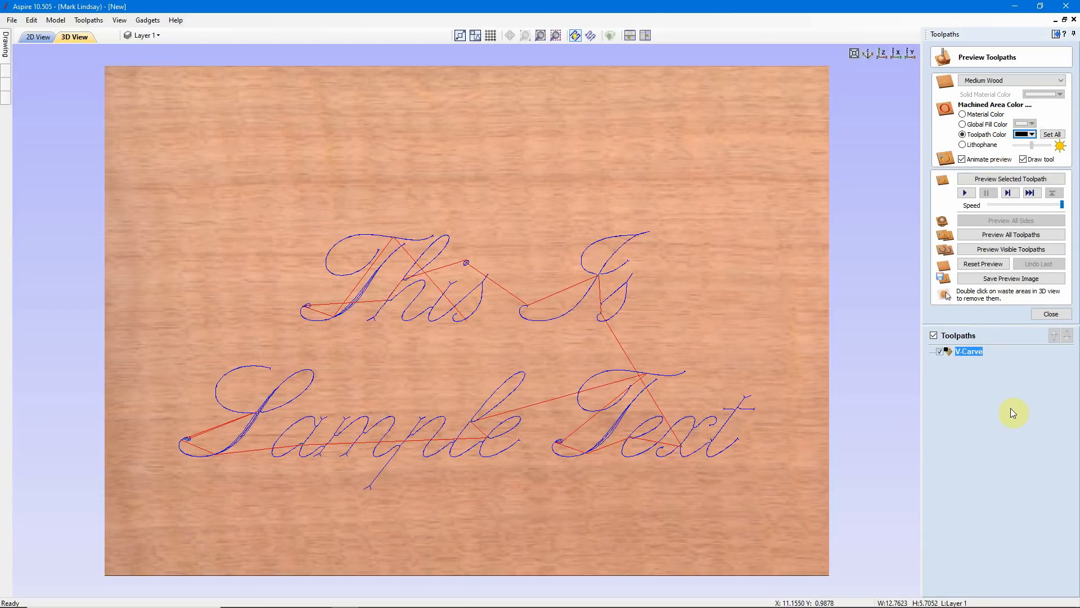
pyautogui.click(1011, 179)
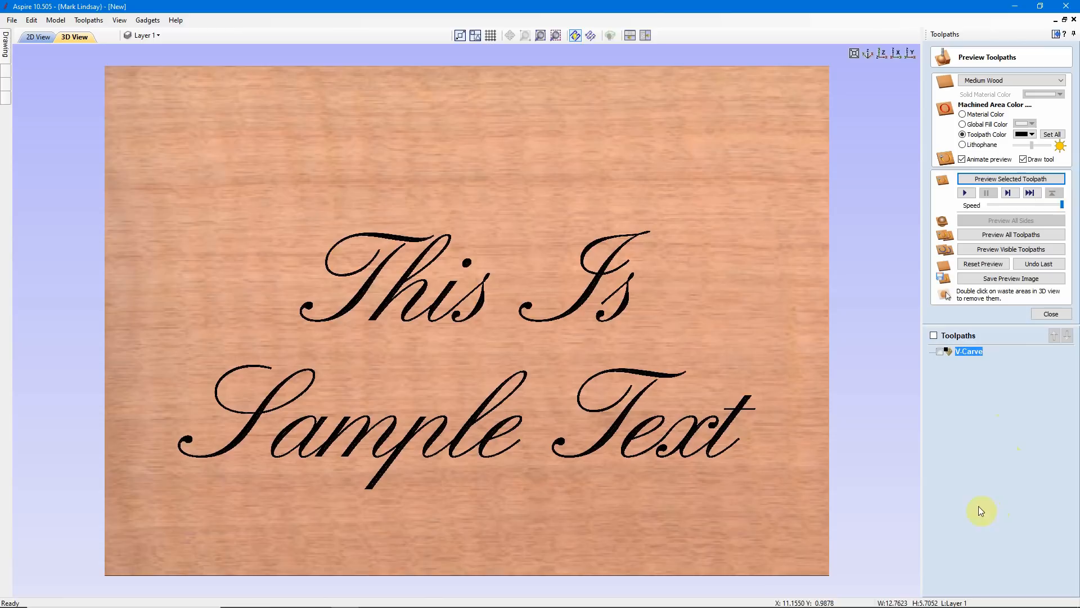
# - Examine the carved lettering and its letter joints in the 3D preview, both up close and as a whole
pyautogui.scroll(3, 458, 319)
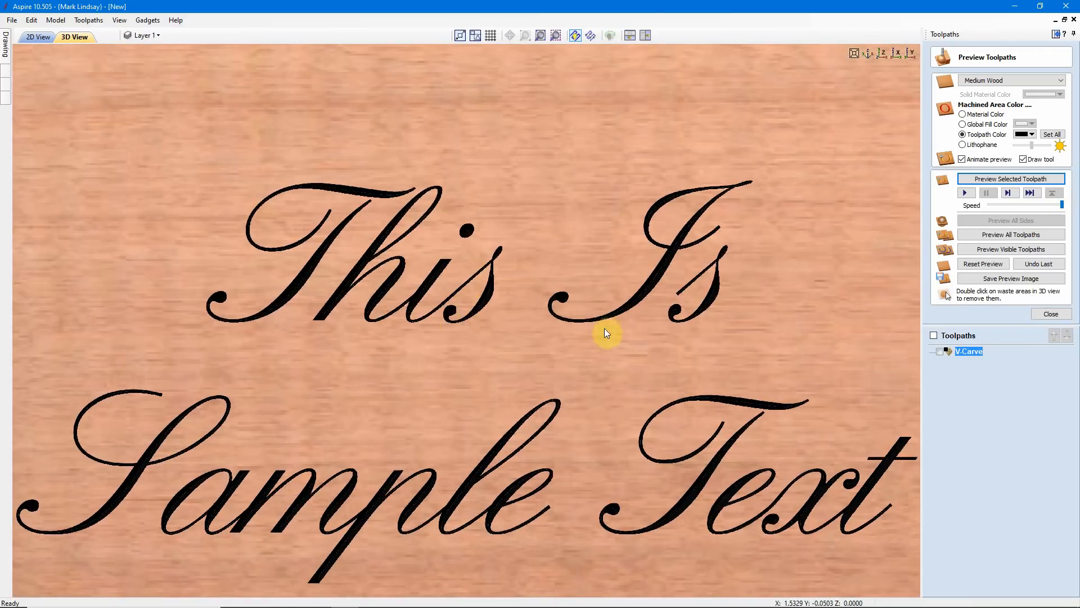
pyautogui.scroll(2, 416, 311)
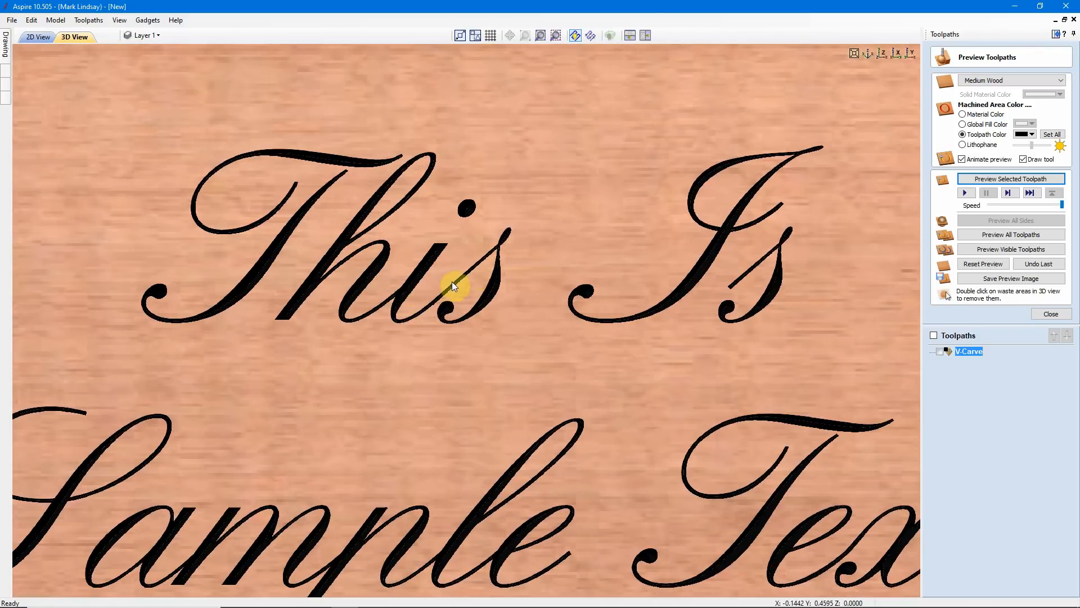
pyautogui.scroll(-3, 427, 318)
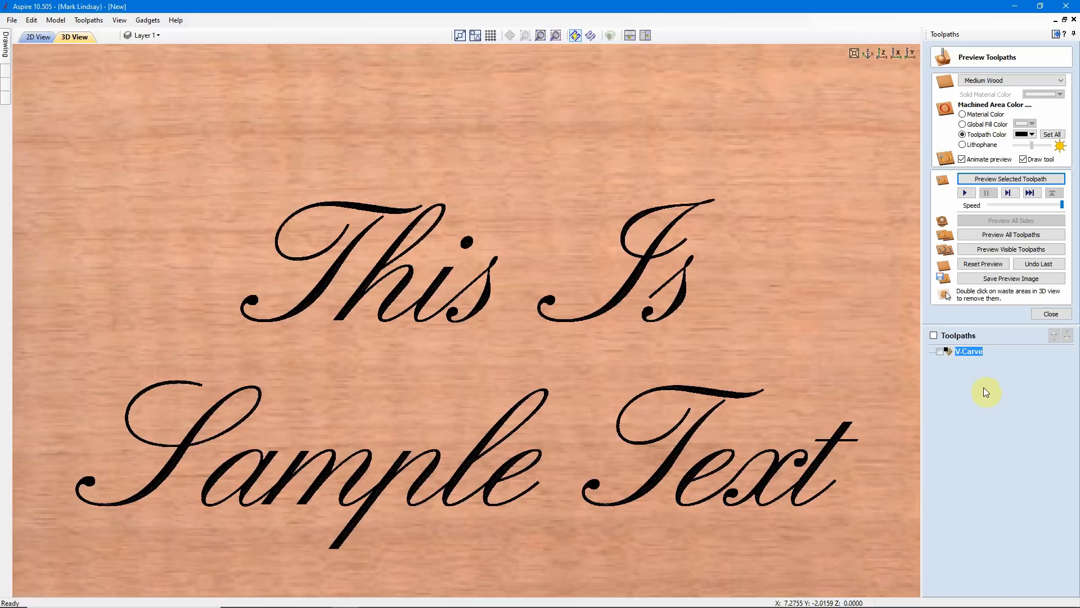
pyautogui.moveTo(974, 352)
pyautogui.scroll(-1, 563, 512)
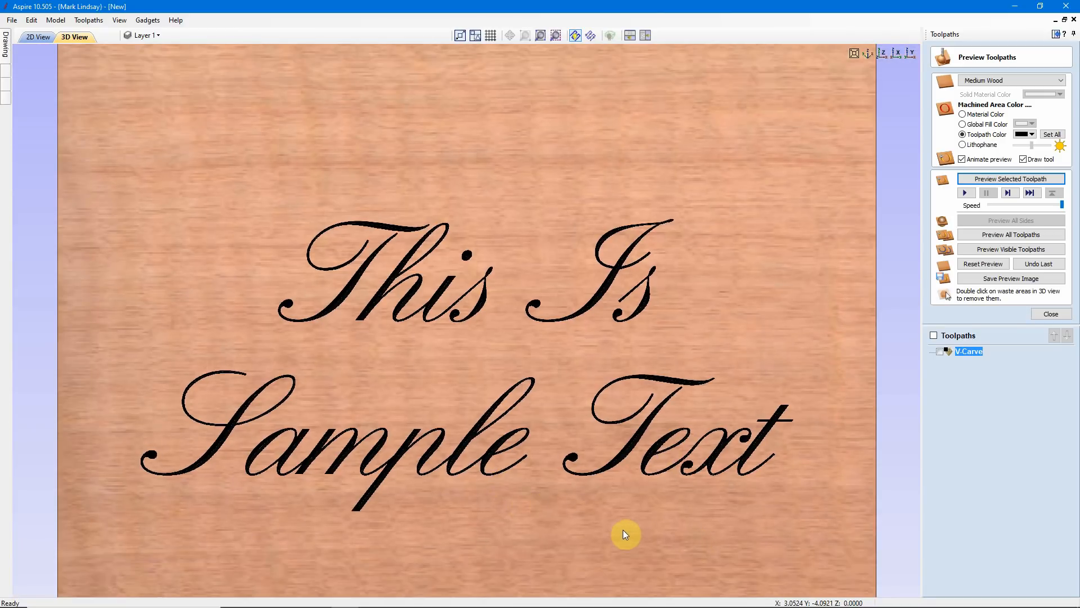
pyautogui.scroll(1, 676, 526)
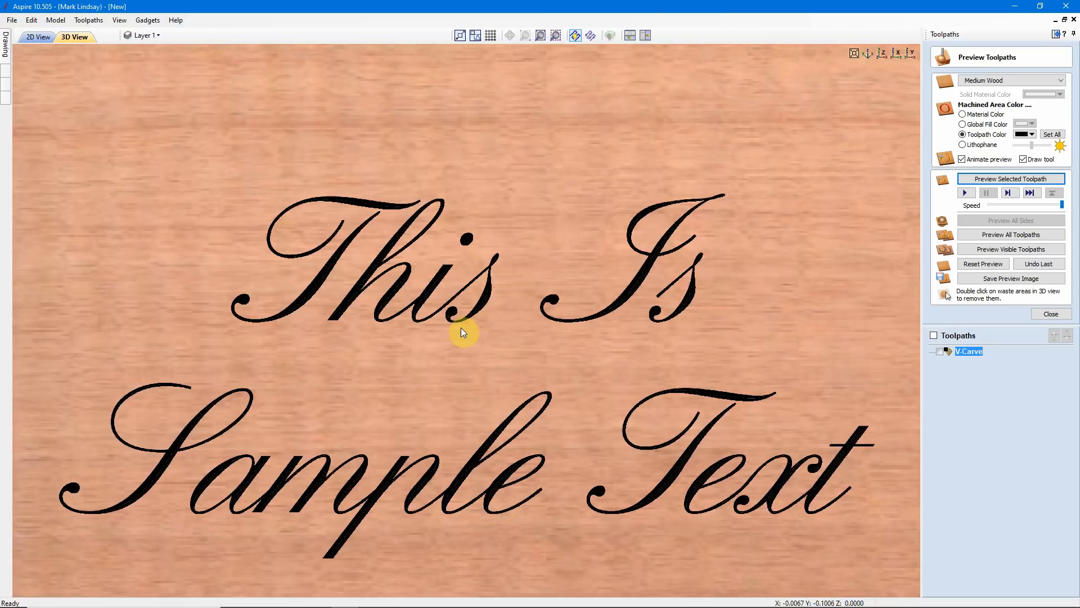
pyautogui.scroll(-1, 331, 334)
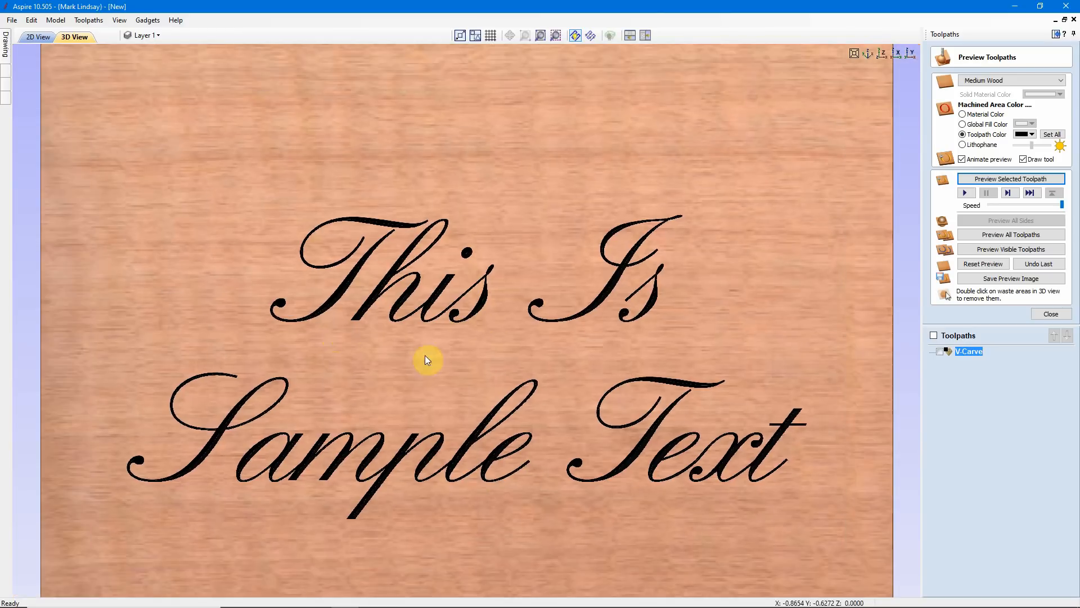
# - Reset the carved toolpath preview to uncut material and close the Preview Toolpaths form
pyautogui.scroll(1, 644, 358)
pyautogui.scroll(-1, 643, 358)
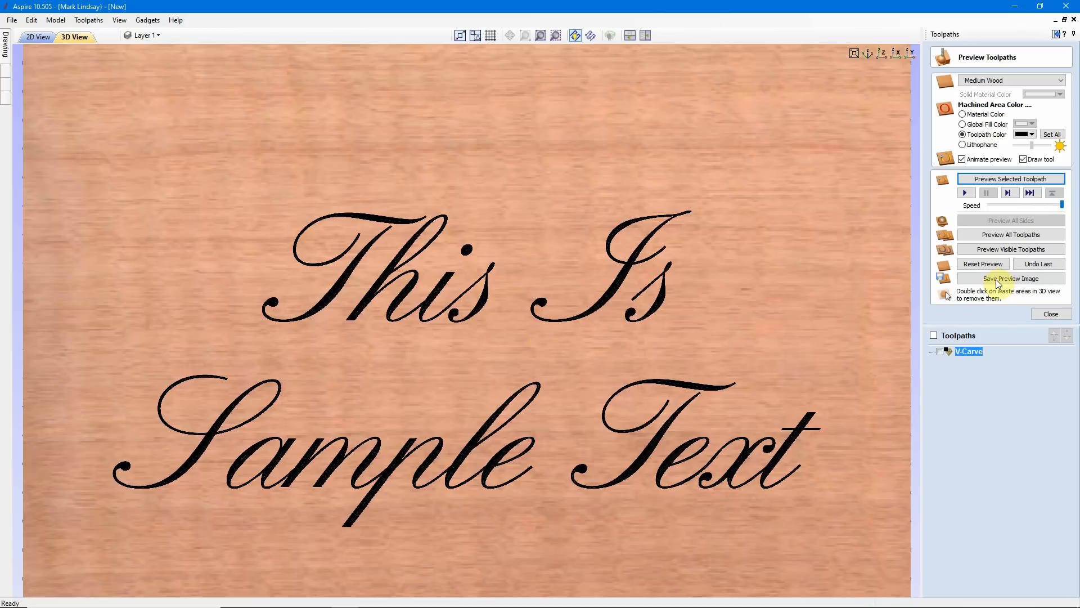
pyautogui.click(992, 266)
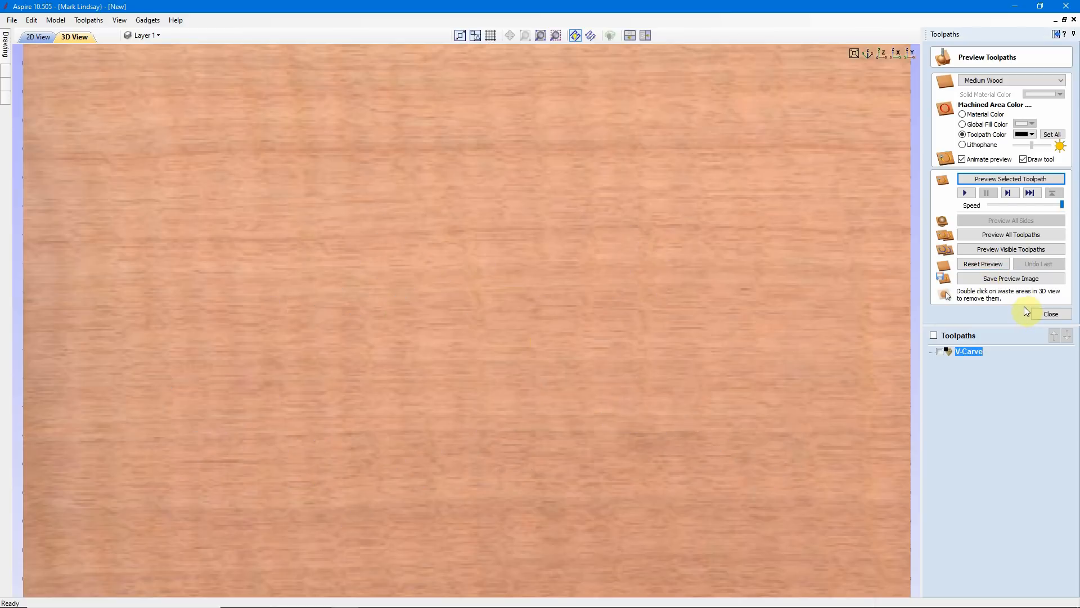
pyautogui.click(1051, 314)
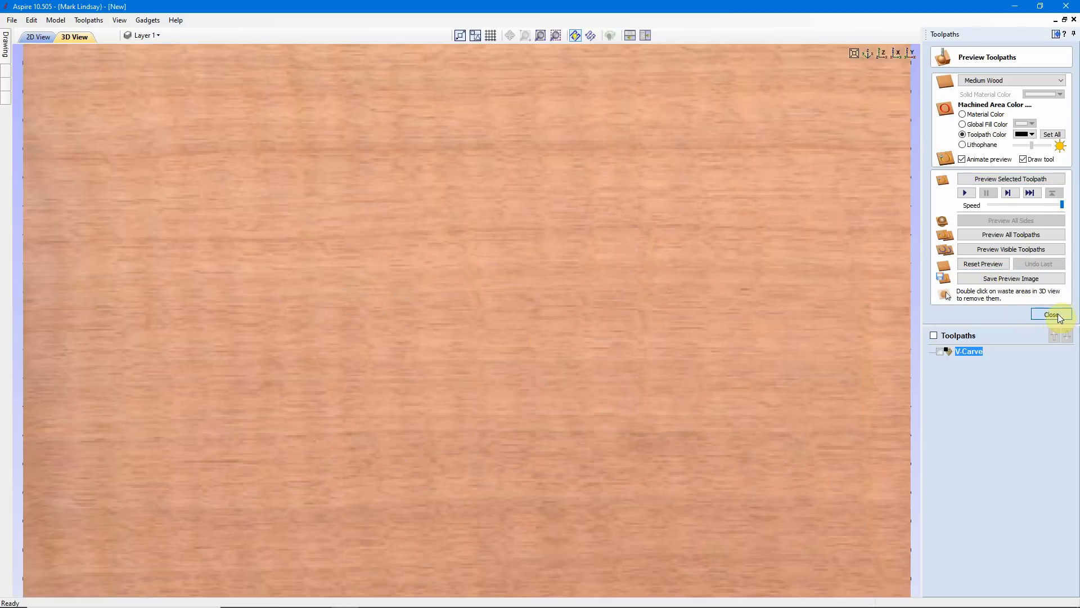
# - Return to the design commands in the 2D view, deselect the grouped lettering, and show the whole job
pyautogui.click(881, 57)
pyautogui.click(1055, 34)
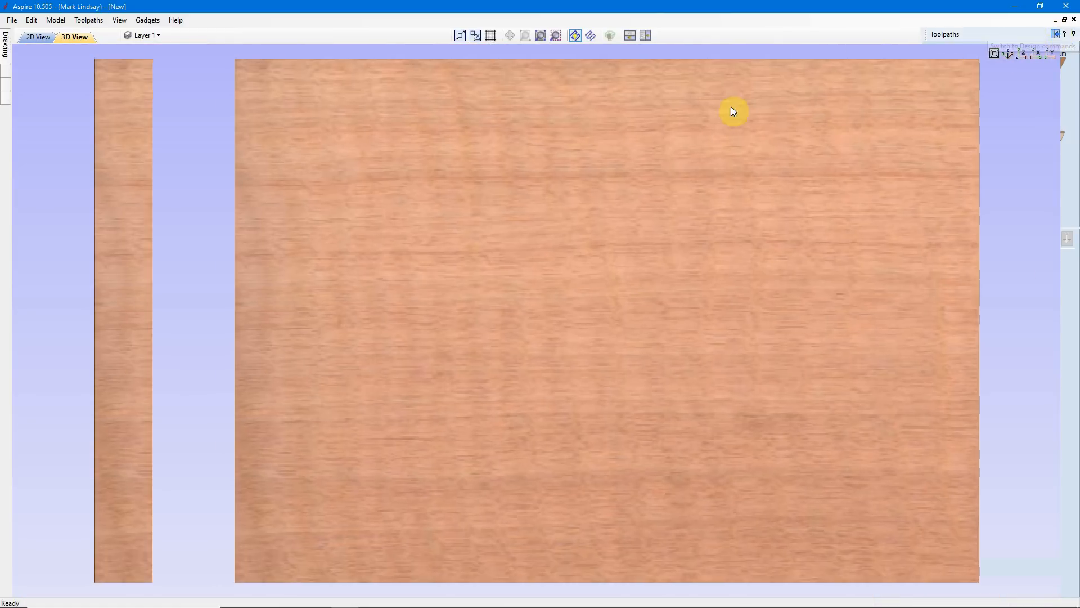
pyautogui.click(164, 36)
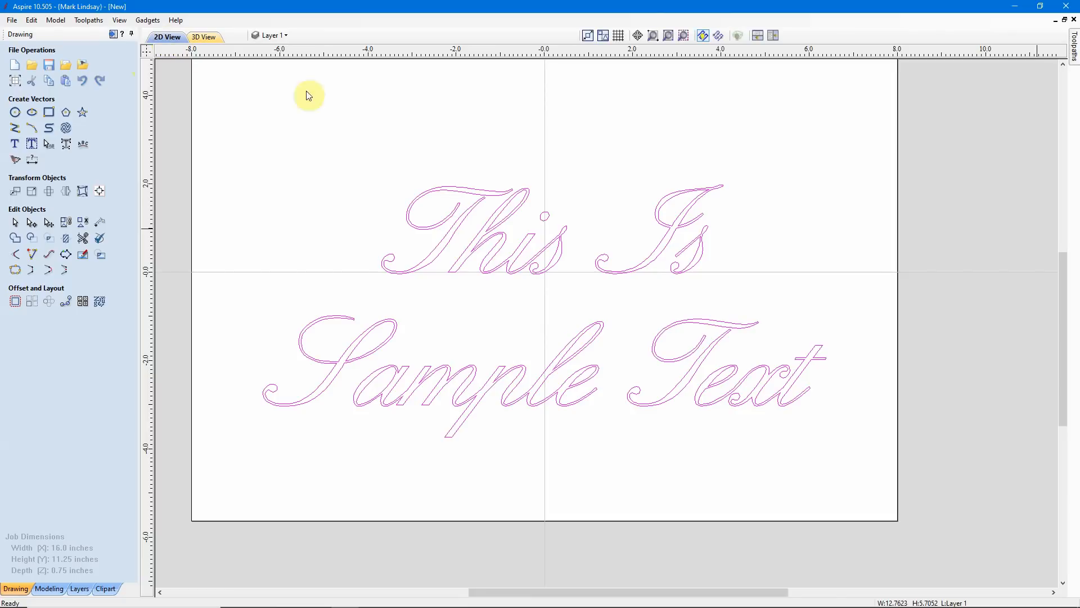
pyautogui.click(647, 306)
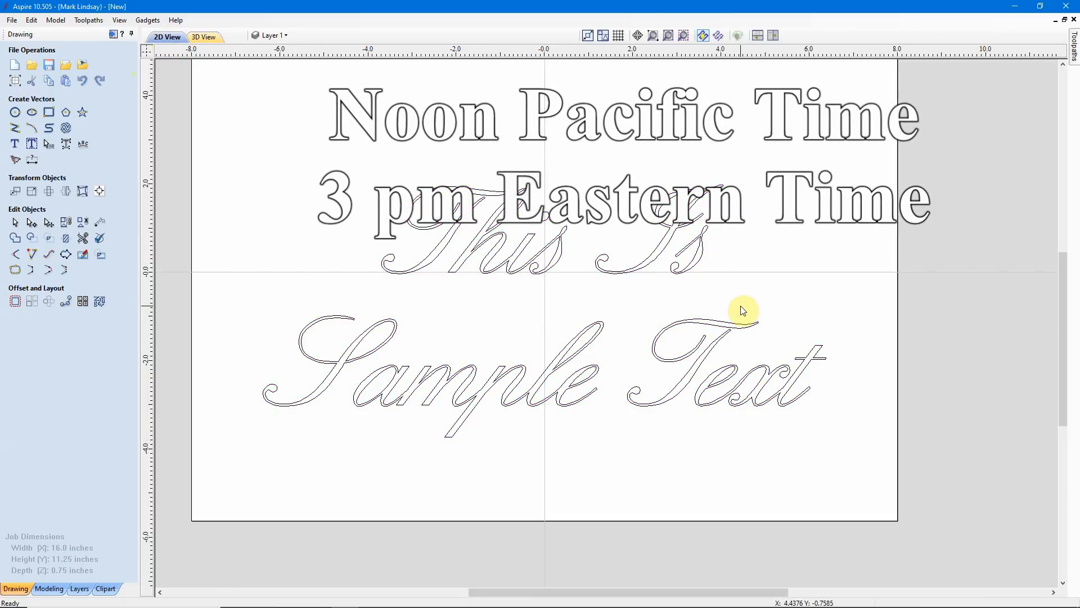
pyautogui.press('F6')
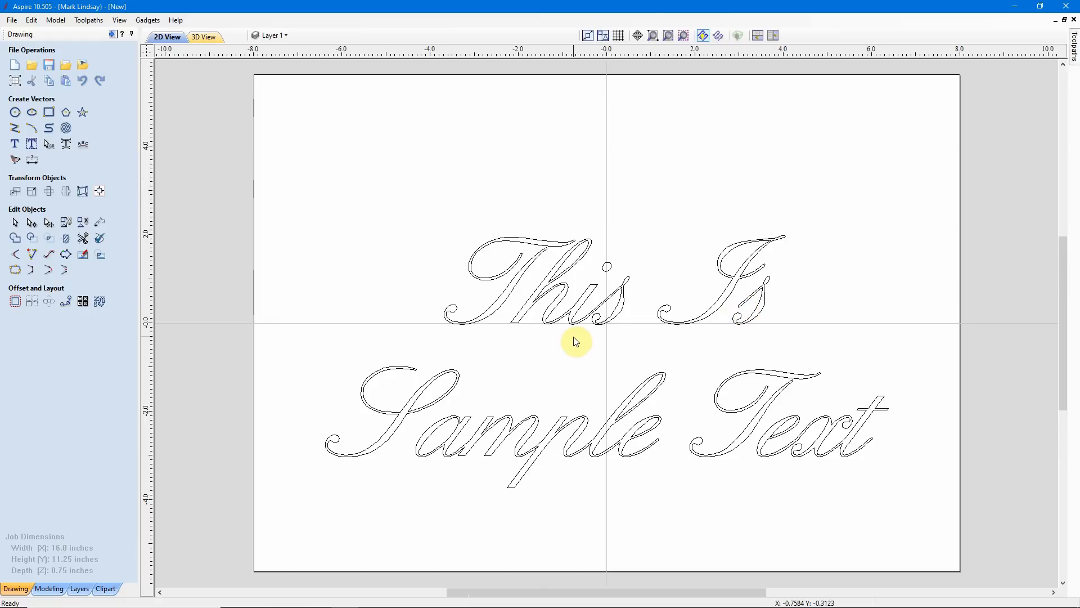